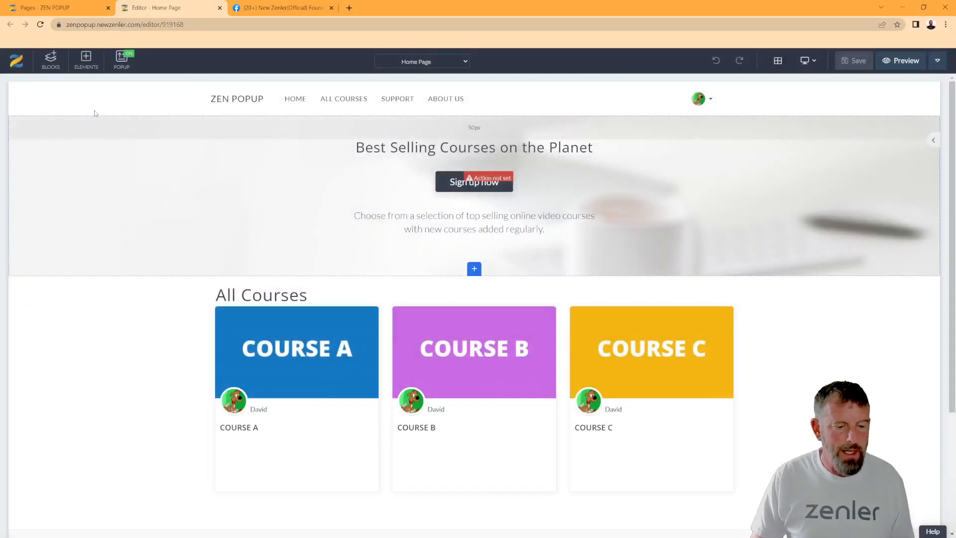
# Add a menu item LANGUAGES to the site header, visible to All, with the Dropdown action
pyautogui.moveTo(97, 107)
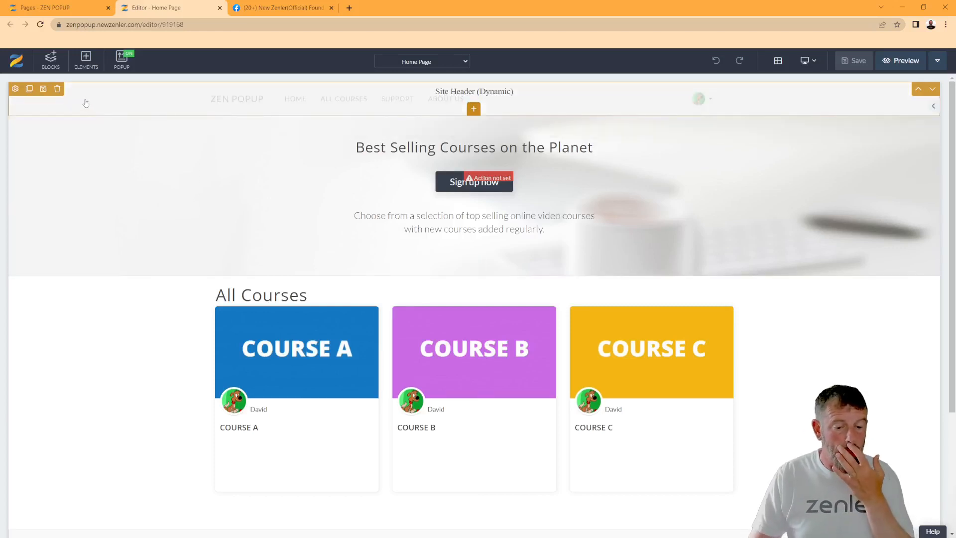
pyautogui.click(16, 89)
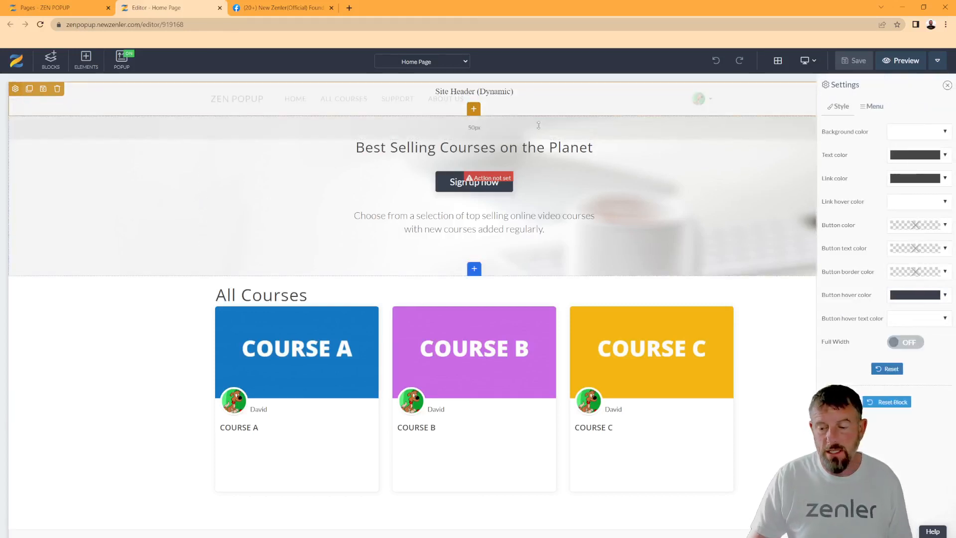
pyautogui.click(872, 107)
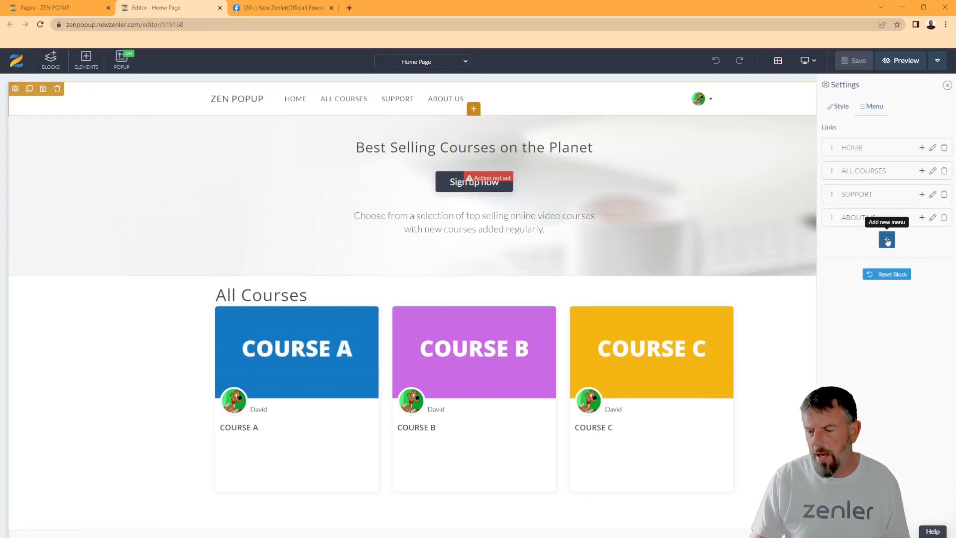
pyautogui.click(886, 240)
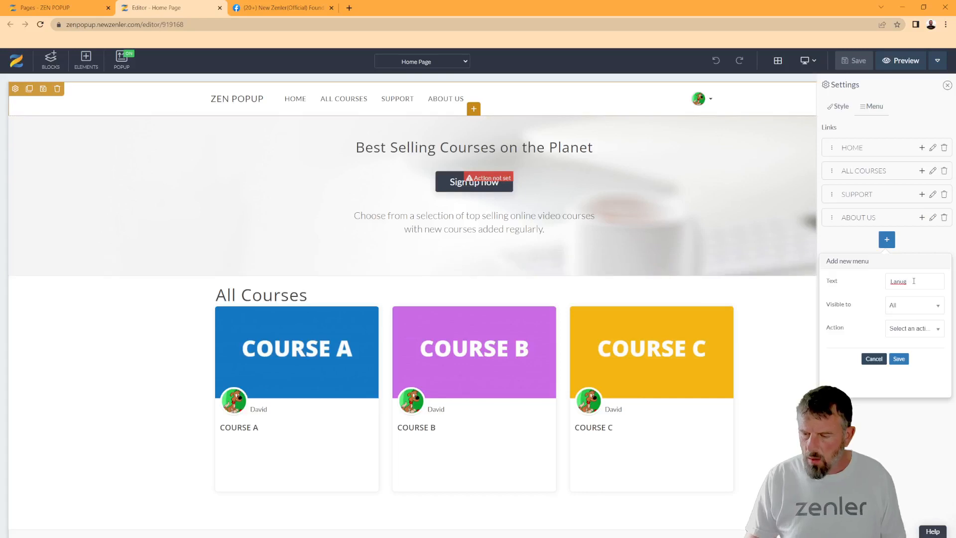
pyautogui.moveTo(914, 281); pyautogui.dragTo(881, 283)
pyautogui.write('LANGUAGES')
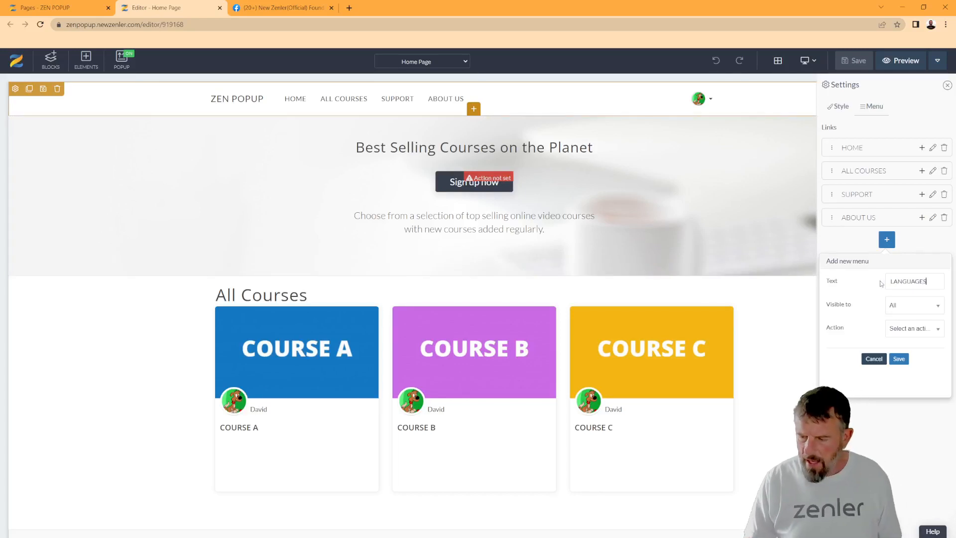
pyautogui.click(915, 331)
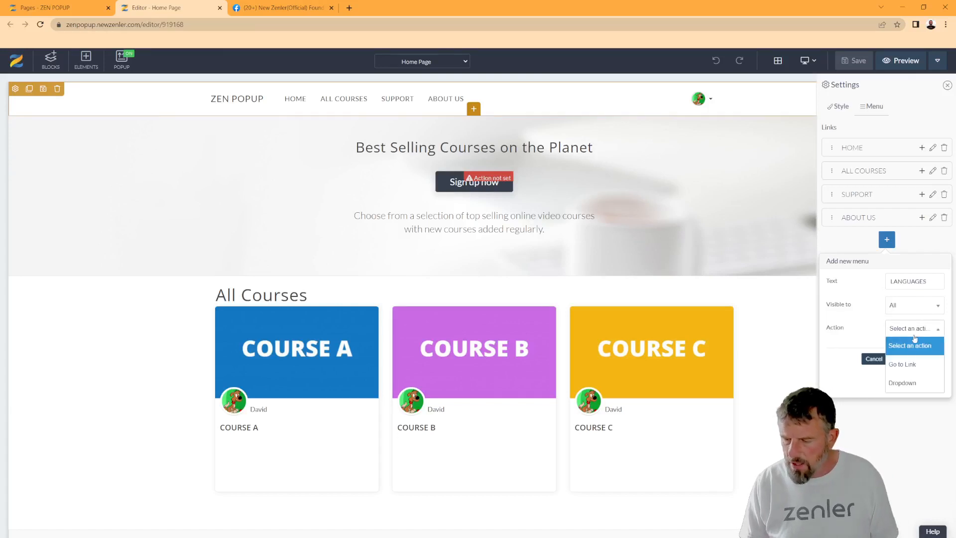
pyautogui.click(903, 382)
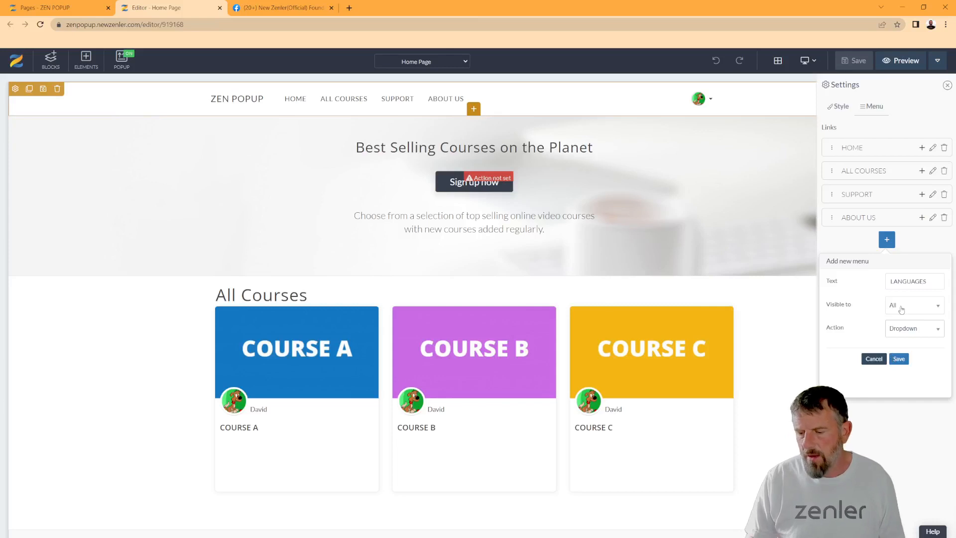
pyautogui.click(899, 359)
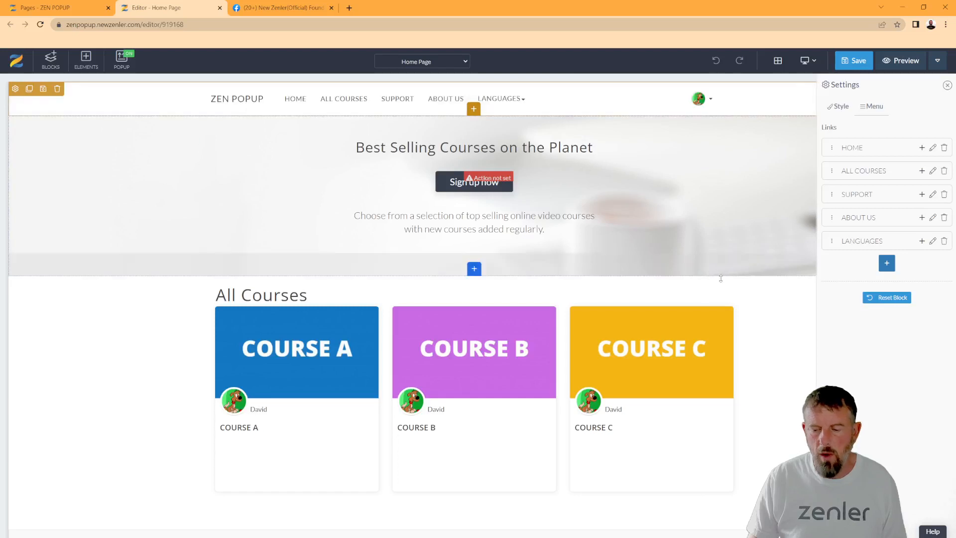
pyautogui.click(921, 241)
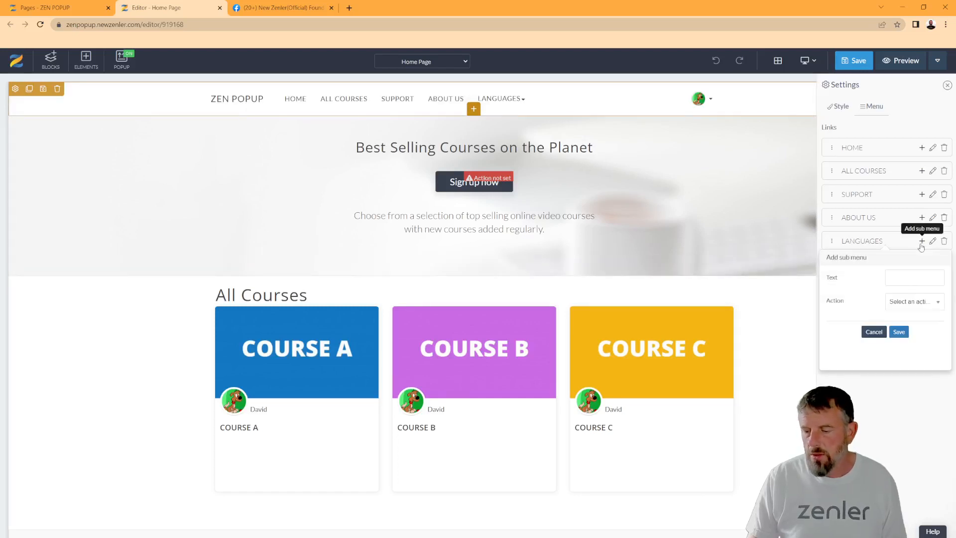
pyautogui.click(932, 277)
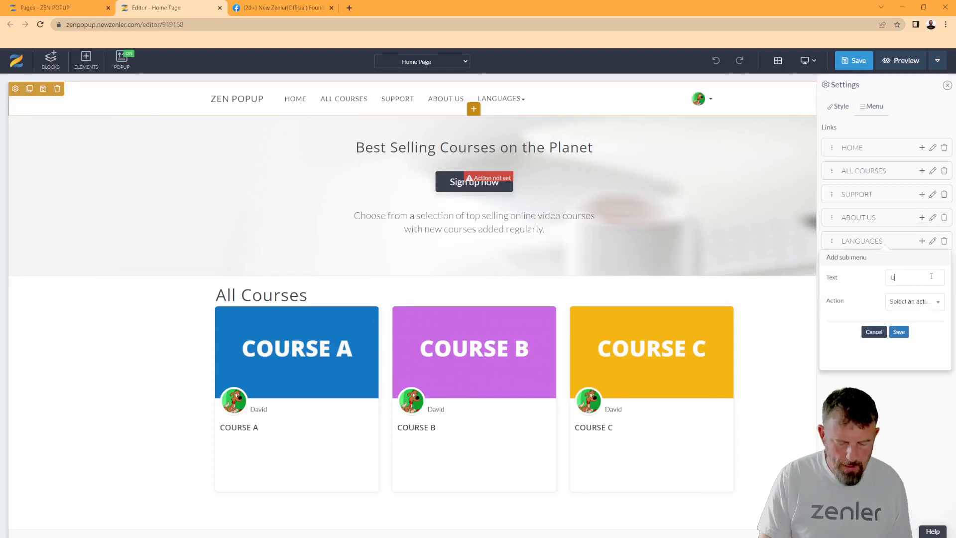
pyautogui.click(933, 309)
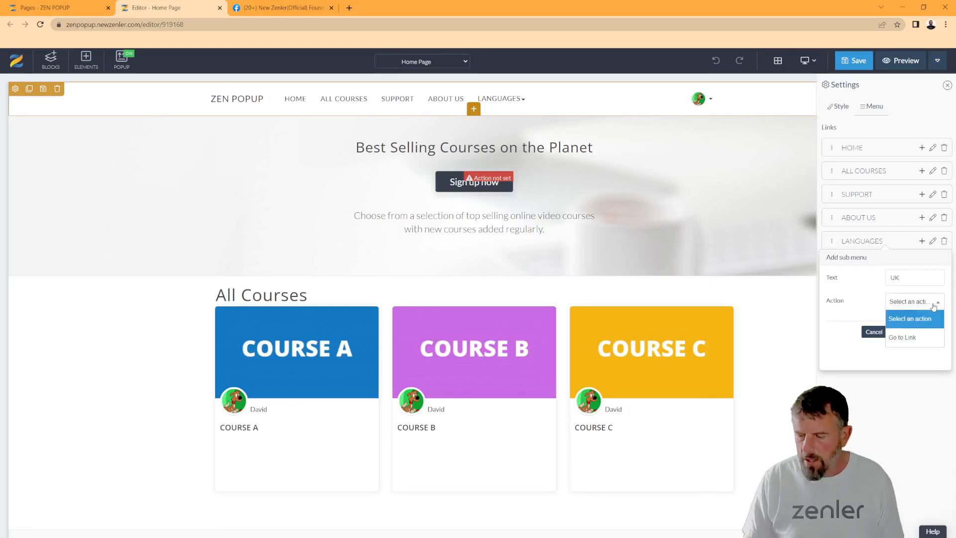
pyautogui.click(906, 335)
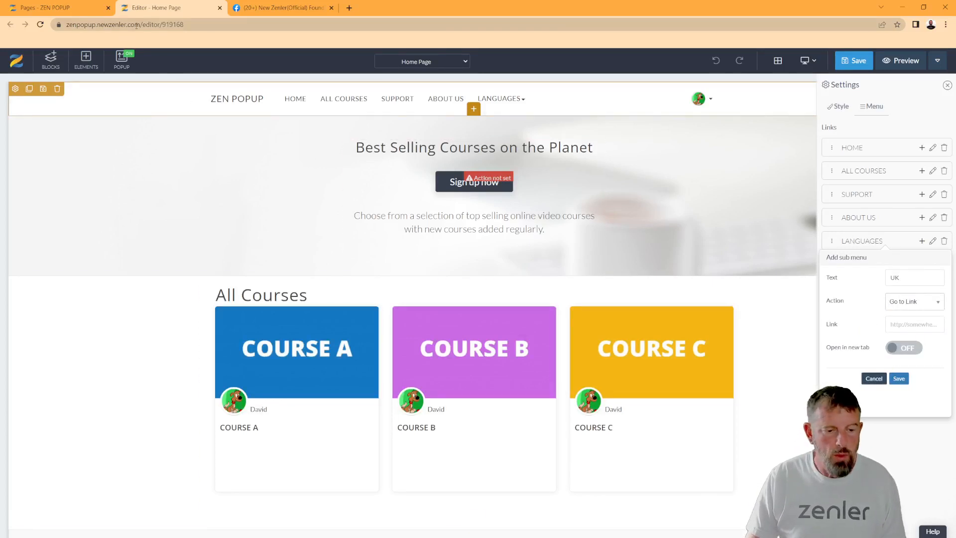
pyautogui.moveTo(140, 24); pyautogui.dragTo(66, 24)
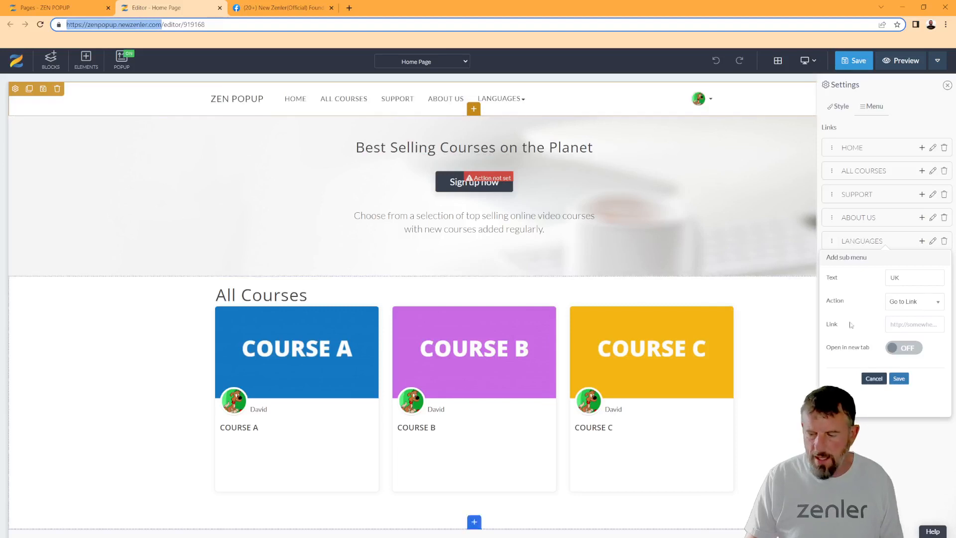
pyautogui.click(919, 323)
pyautogui.write('zenpopup.newzenler.com/')
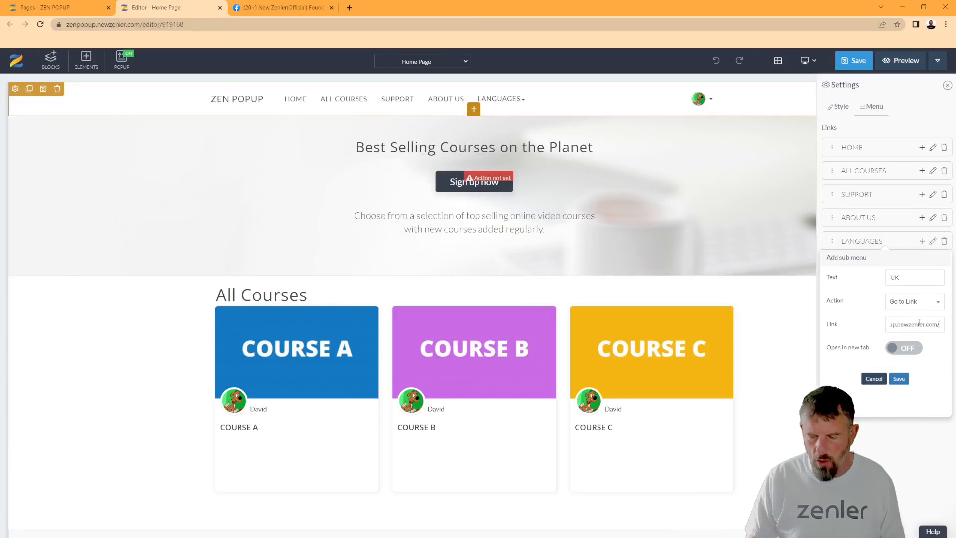
pyautogui.click(898, 379)
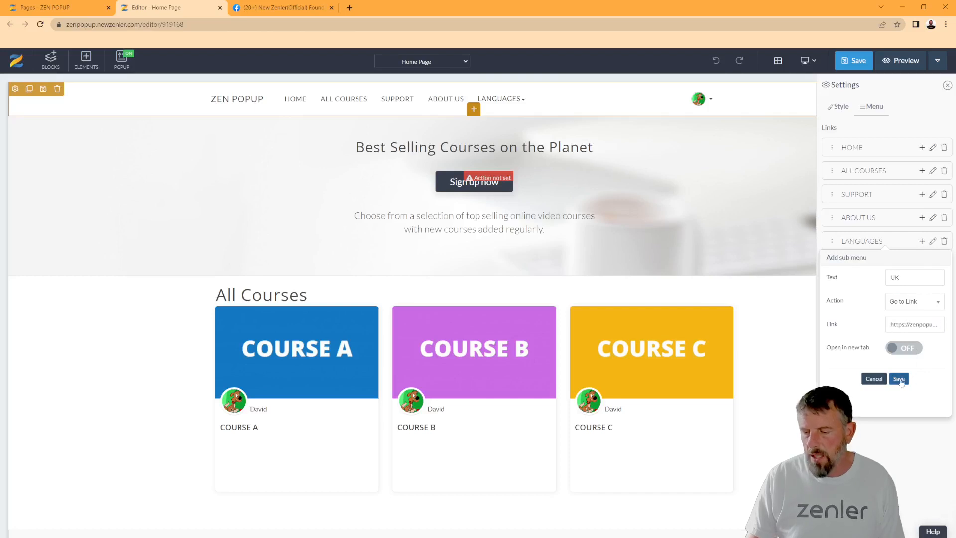
# Add a FRENCH sub menu under LANGUAGES linking to tutorials.newzenler.com in a new tab, and save the page
pyautogui.click(923, 243)
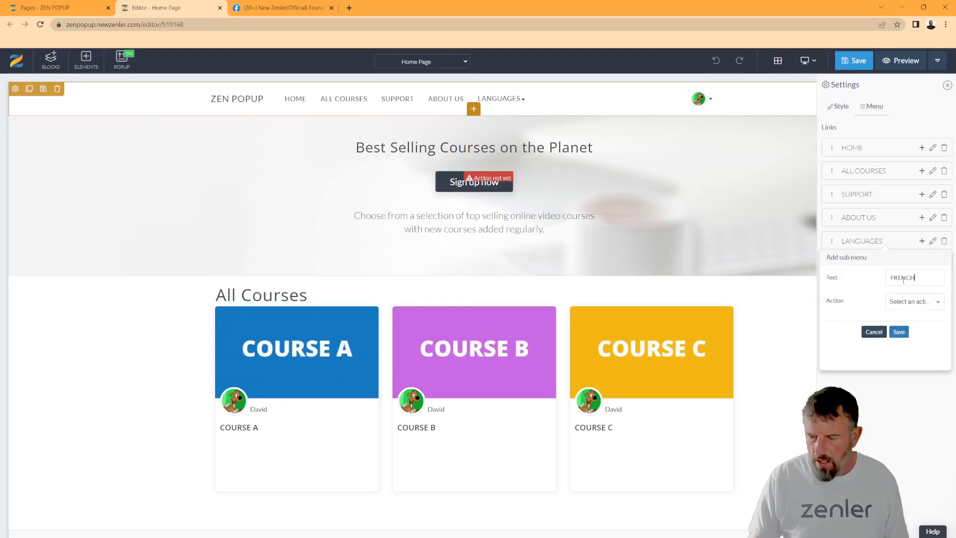
pyautogui.click(905, 299)
pyautogui.click(904, 333)
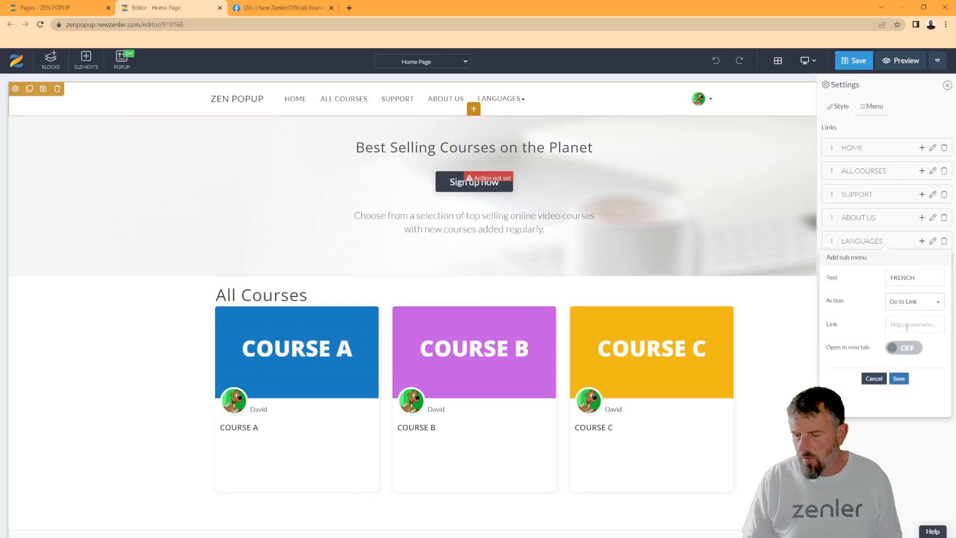
pyautogui.write('#')
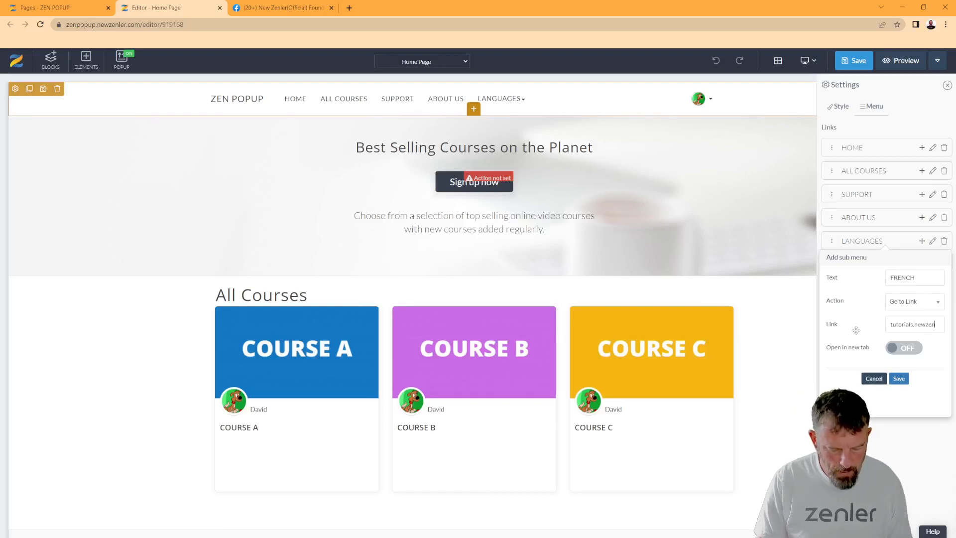
pyautogui.write('ler.com')
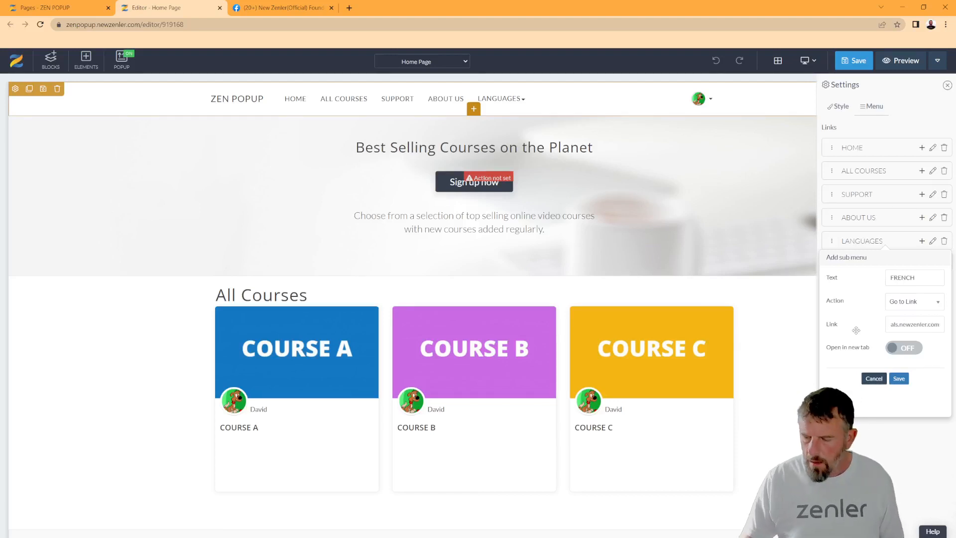
pyautogui.click(913, 348)
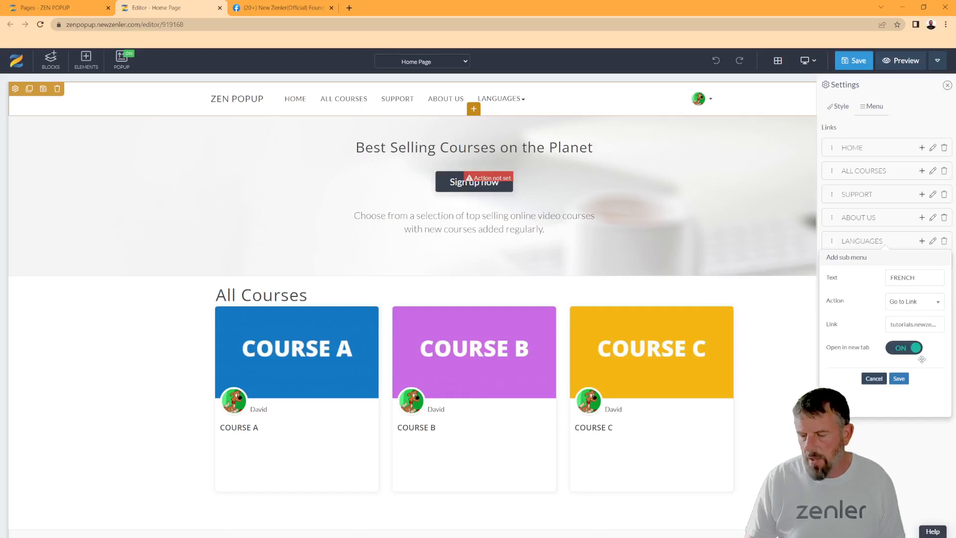
pyautogui.click(900, 379)
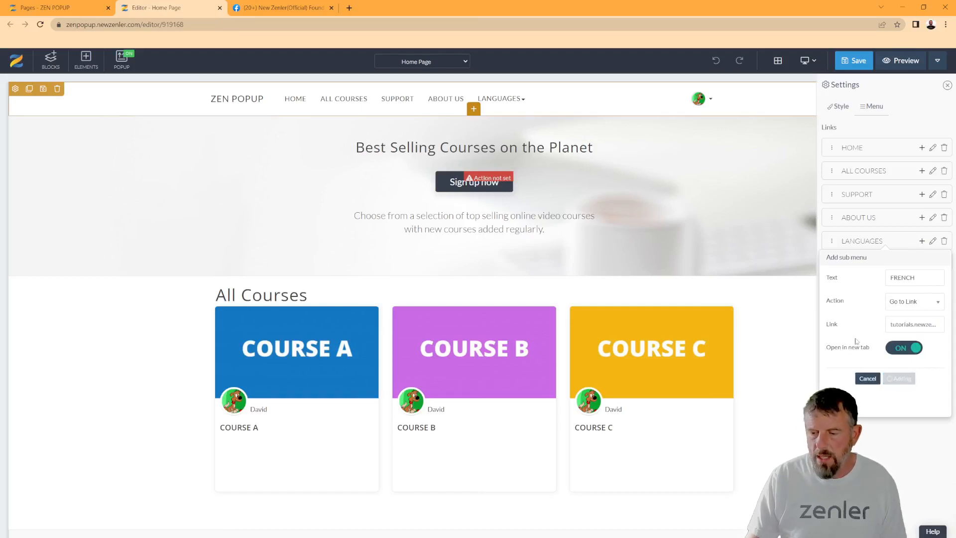
pyautogui.click(855, 61)
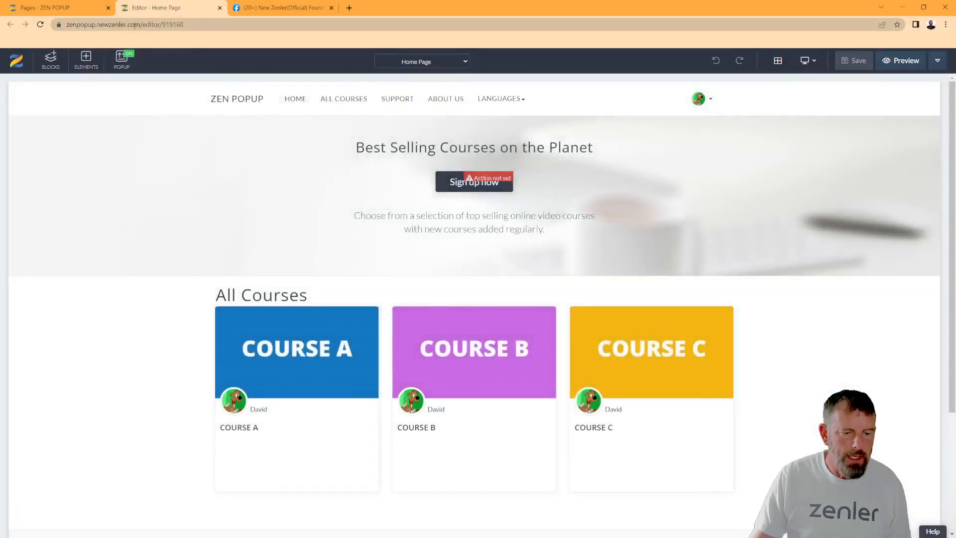
pyautogui.moveTo(139, 24); pyautogui.dragTo(65, 24)
pyautogui.hotkey('ctrl', 'c')
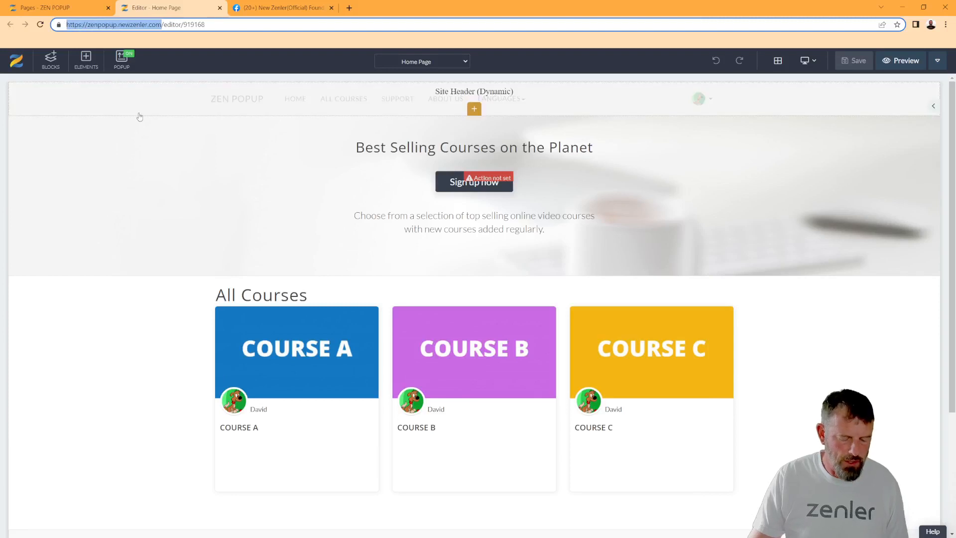
pyautogui.click(946, 25)
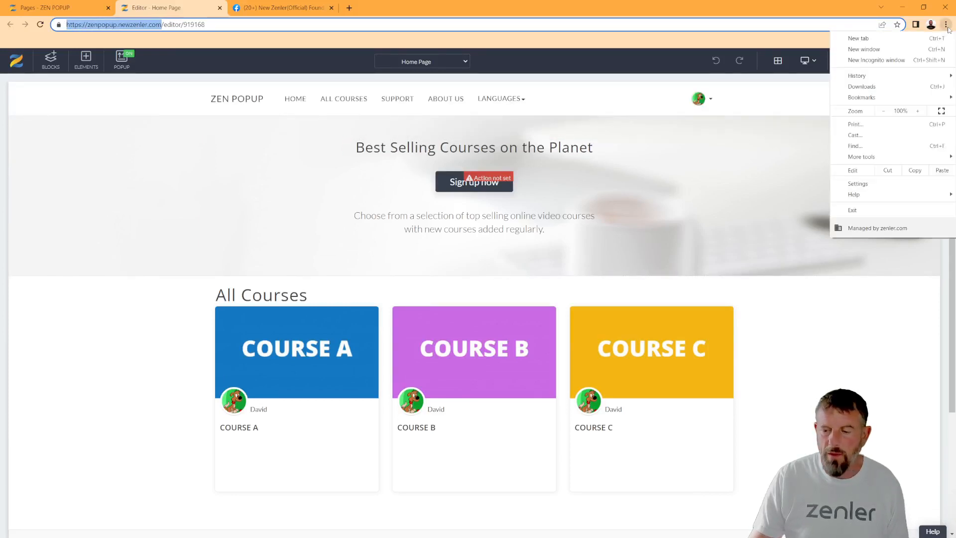
pyautogui.click(881, 60)
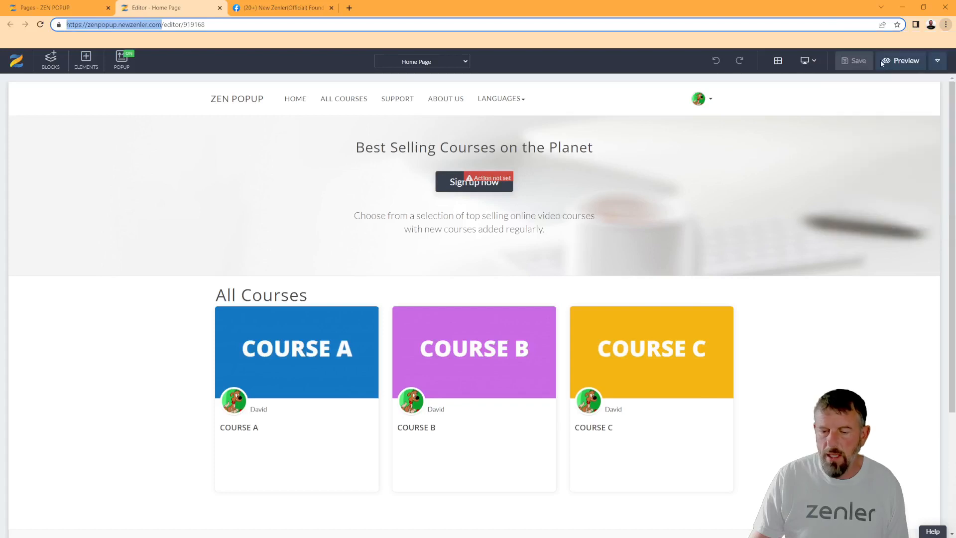
pyautogui.hotkey('ctrl', 'v')
pyautogui.press('Return')
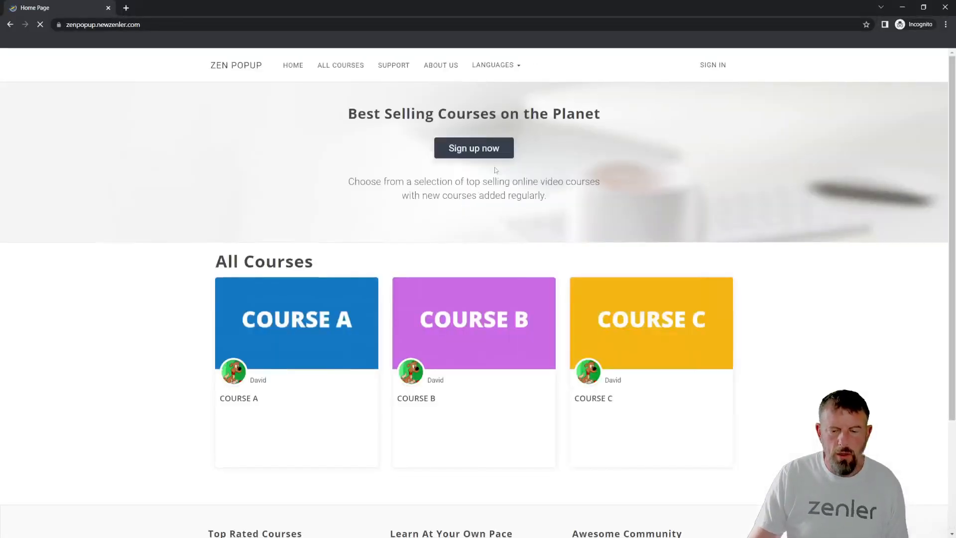
# Test the FRENCH link in the LANGUAGES menu, and reload its page with only tutorials.newzenler.com as the address
pyautogui.click(509, 67)
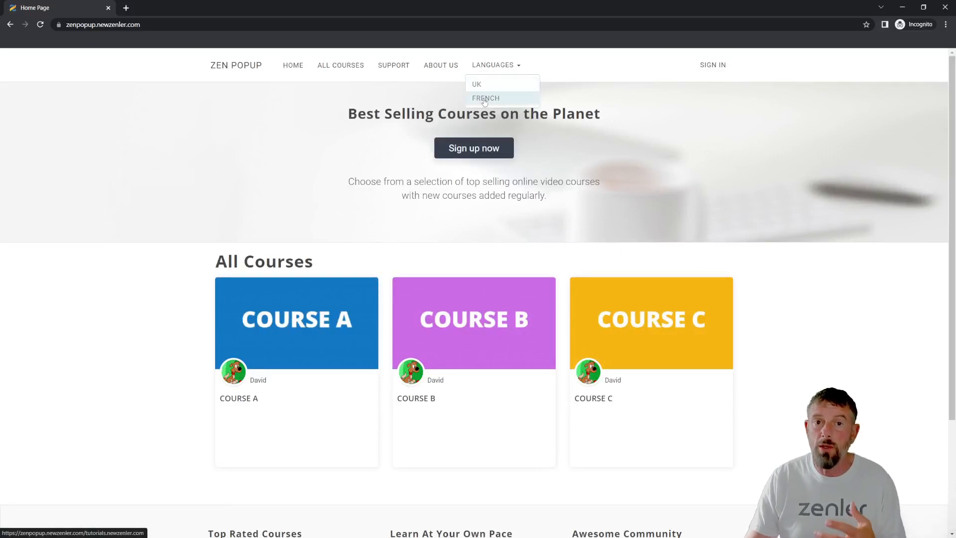
pyautogui.click(485, 100)
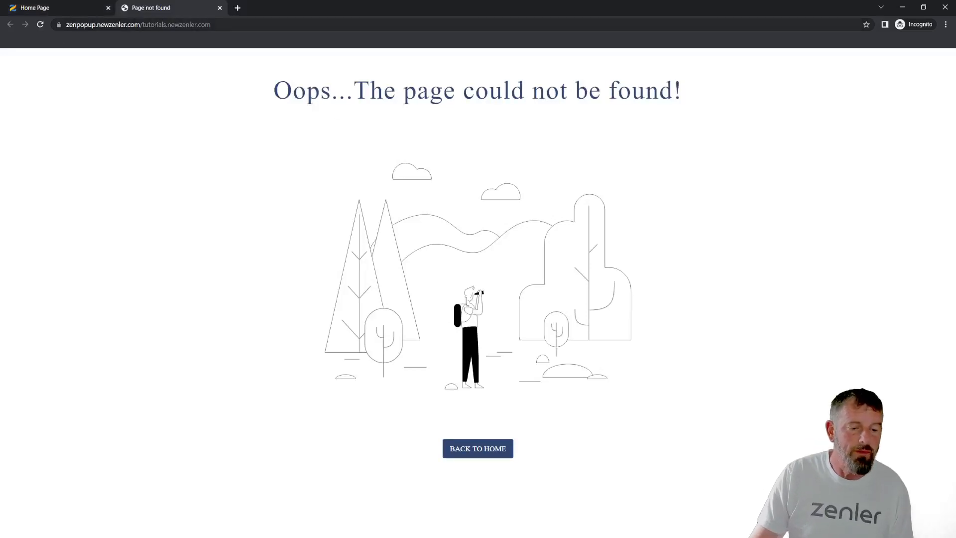
pyautogui.moveTo(143, 25); pyautogui.dragTo(63, 37)
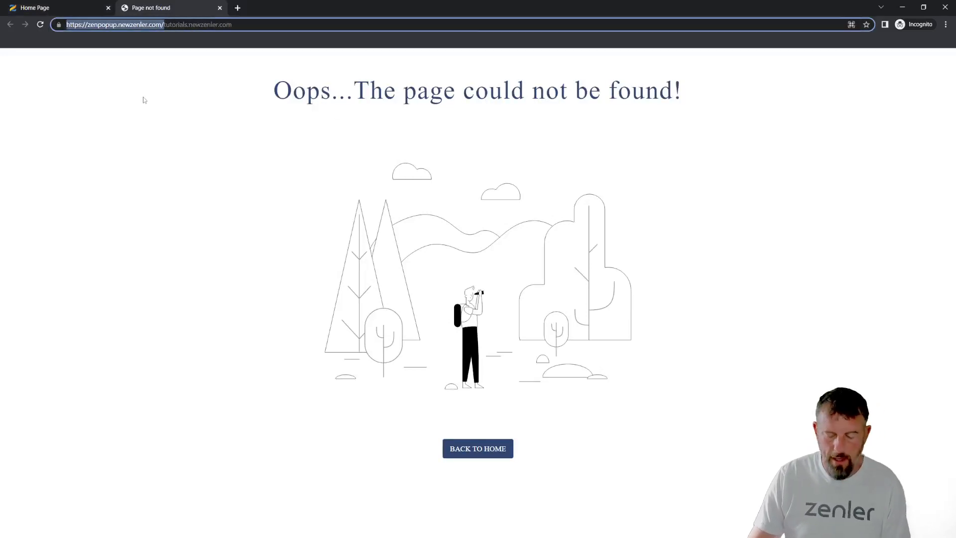
pyautogui.press('BackSpace')
pyautogui.press('Return')
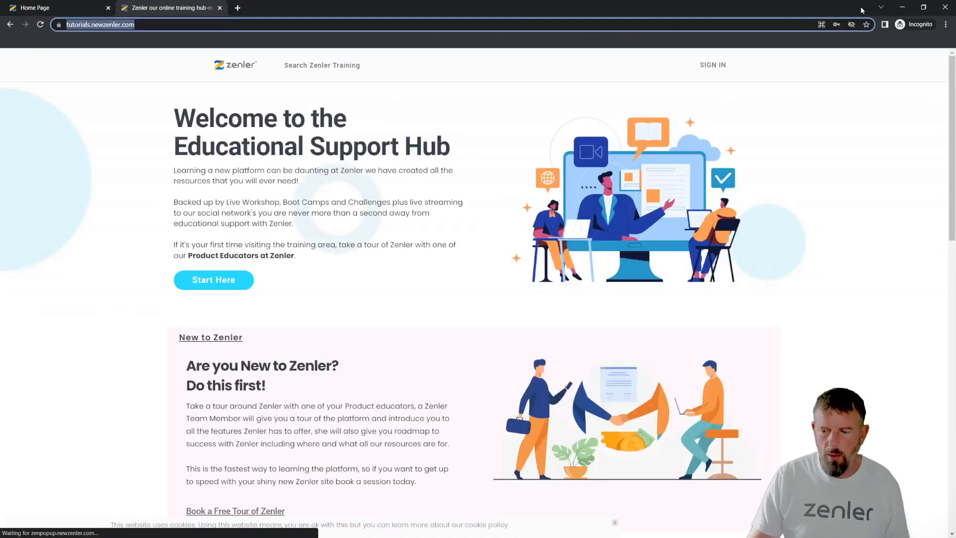
pyautogui.click(902, 7)
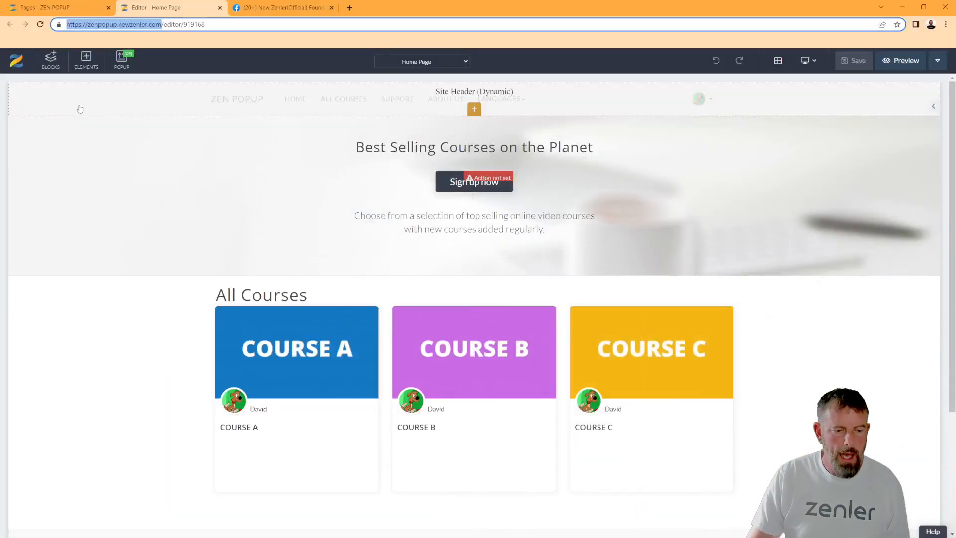
pyautogui.click(81, 106)
pyautogui.click(22, 94)
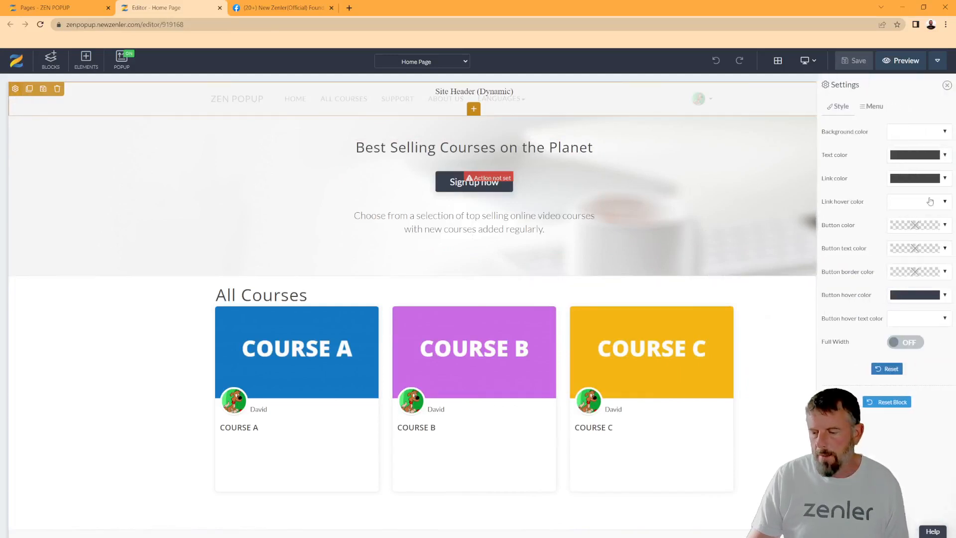
pyautogui.click(872, 106)
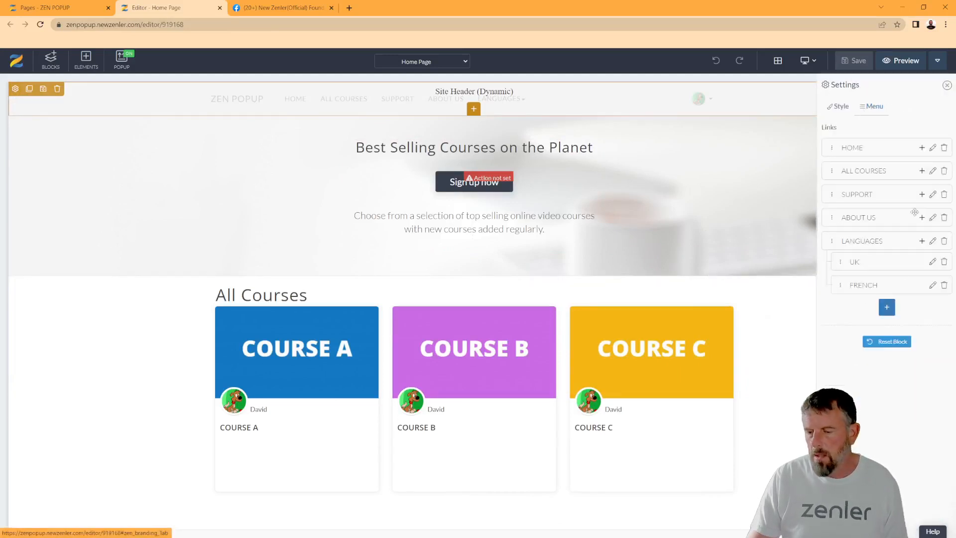
pyautogui.click(933, 287)
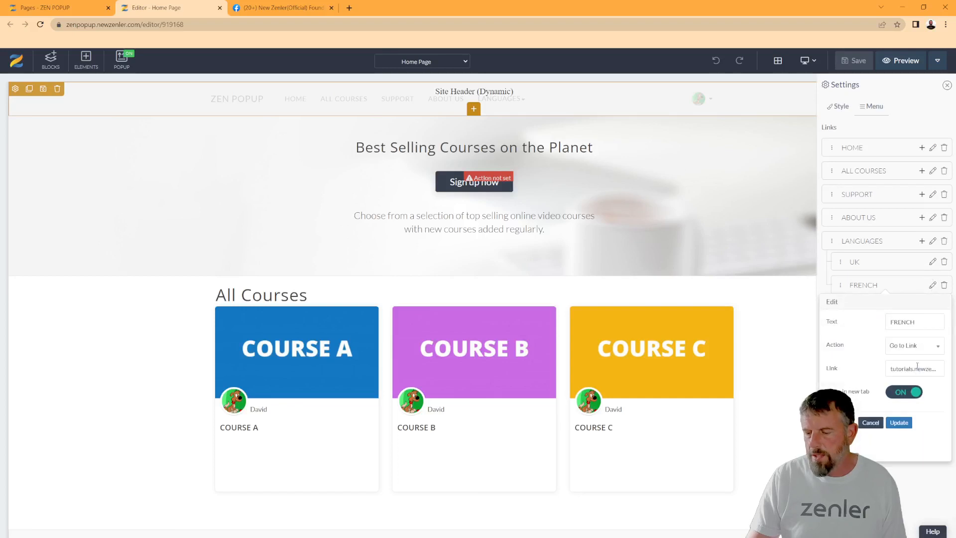
pyautogui.tripleClick(911, 369)
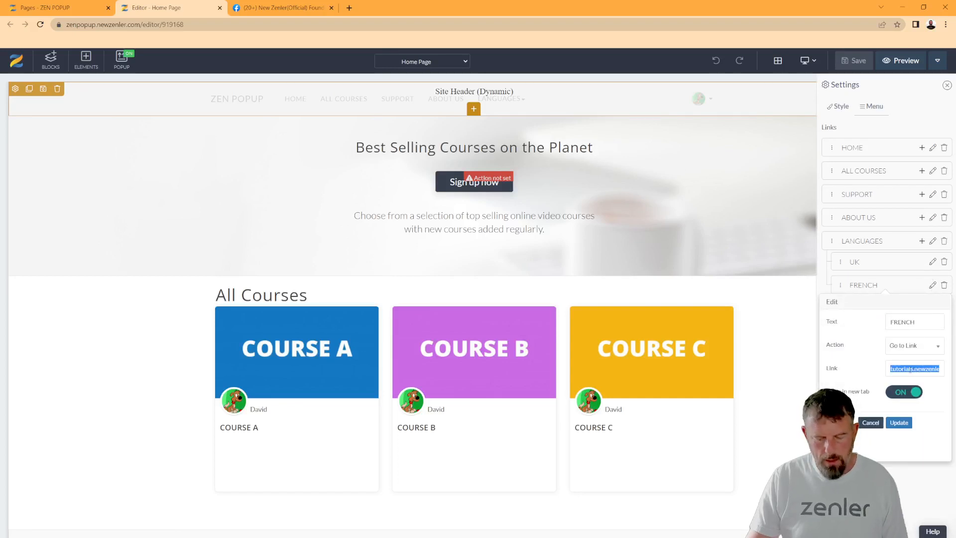
pyautogui.press('End')
pyautogui.hotkey('ctrl', 'a')
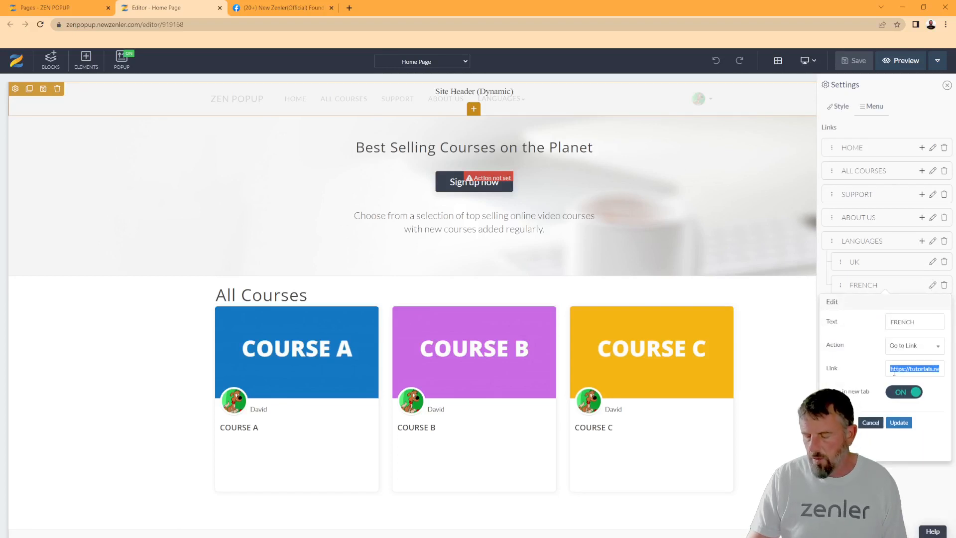
pyautogui.click(898, 423)
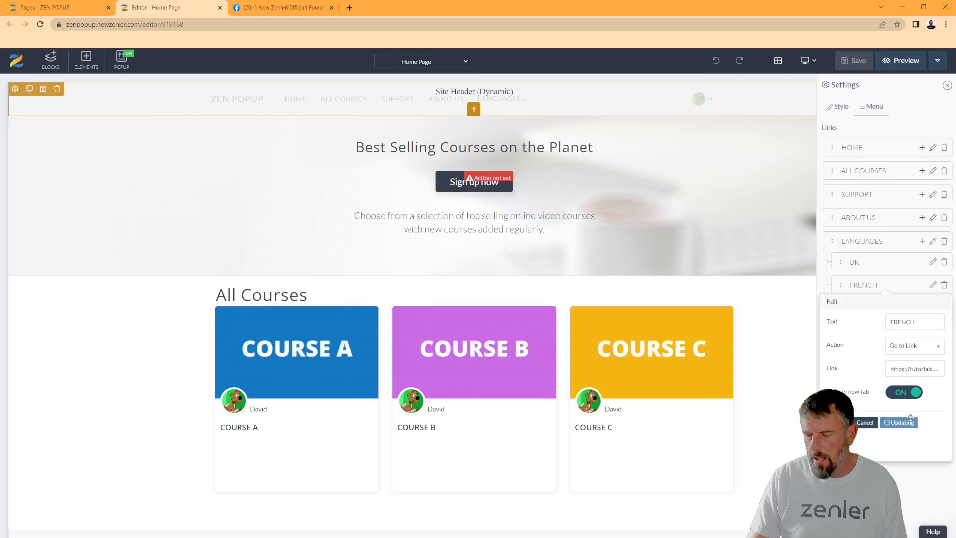
pyautogui.click(854, 60)
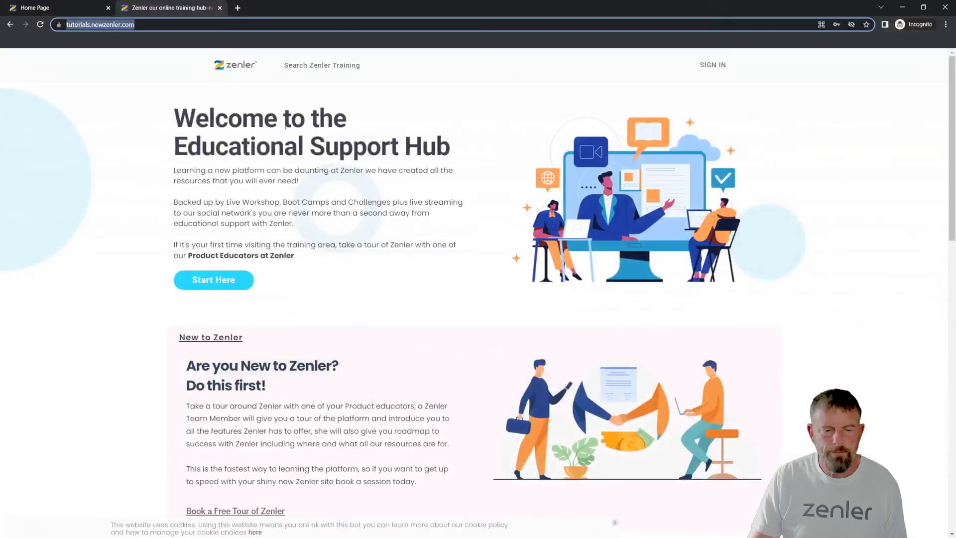
# Reload the Home Page in the Incognito window, test the FRENCH link under LANGUAGES, and look at the dropdown's entries again
pyautogui.click(41, 5)
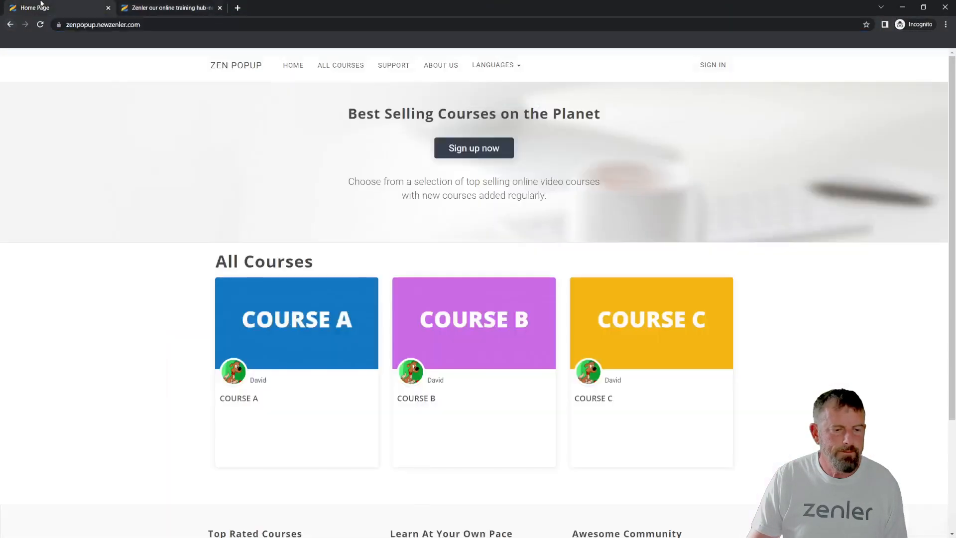
pyautogui.click(219, 8)
pyautogui.click(40, 24)
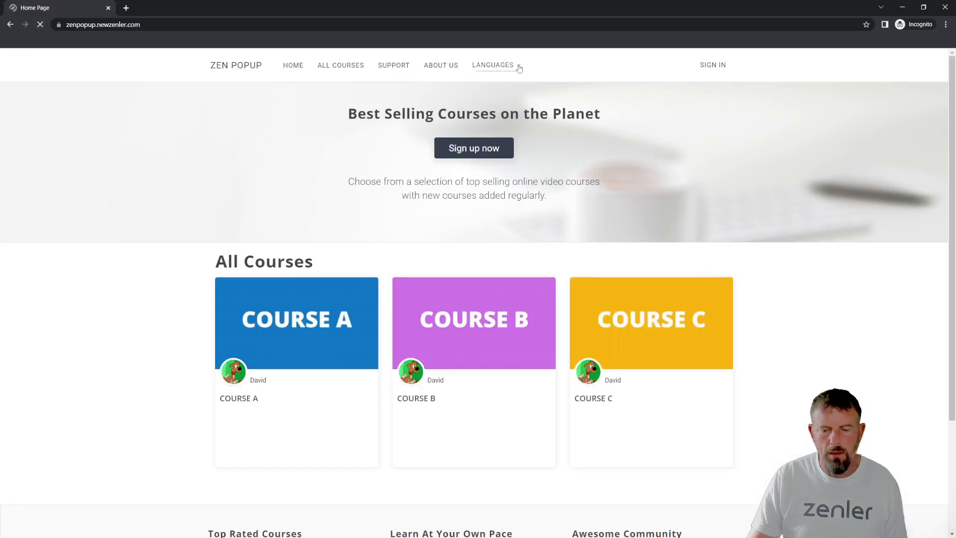
pyautogui.click(515, 65)
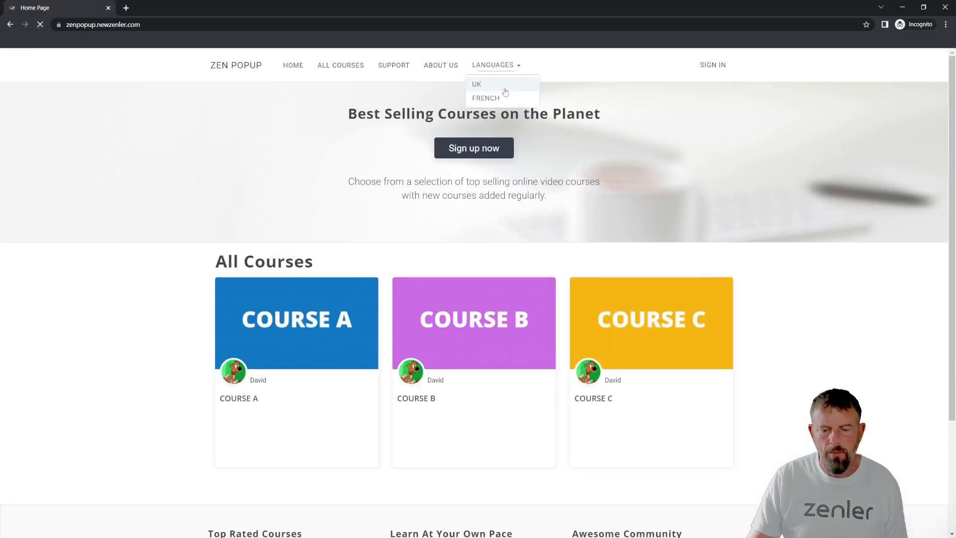
pyautogui.click(504, 89)
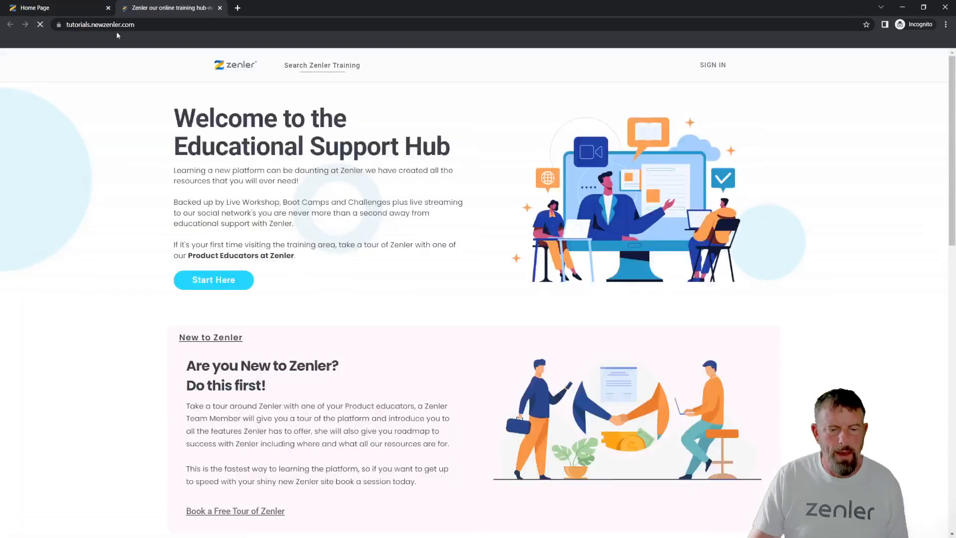
pyautogui.click(219, 8)
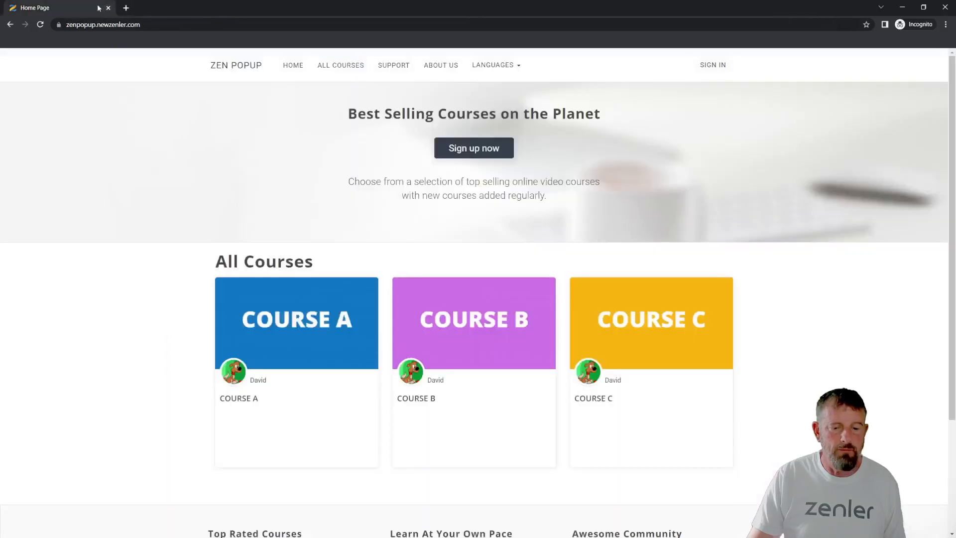
pyautogui.click(514, 65)
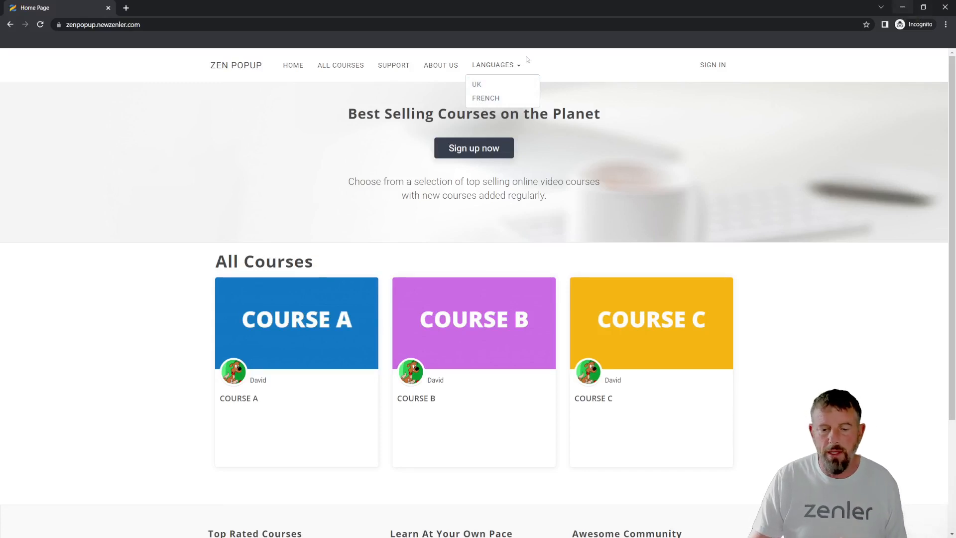
# Return to the page editor, add an empty block to the Home Page, and move it above the site header
pyautogui.click(903, 10)
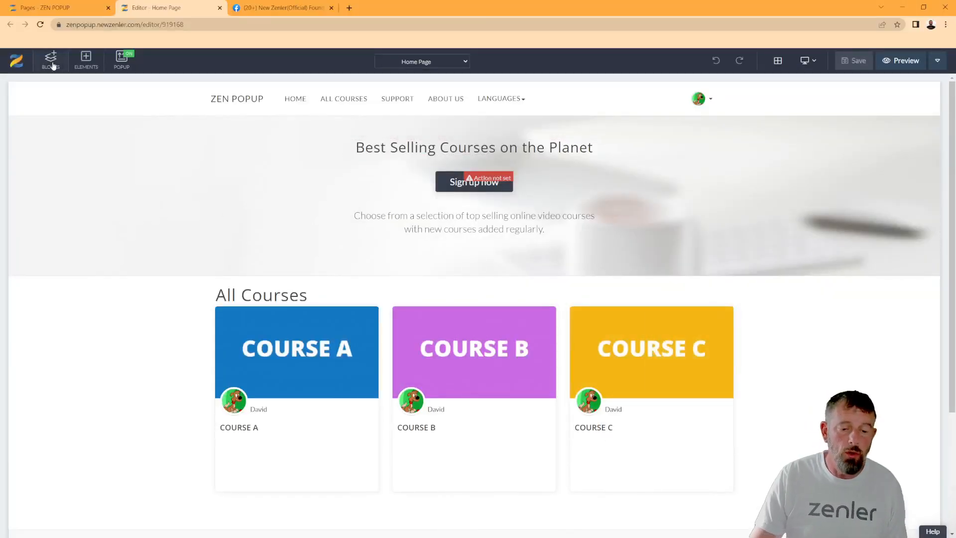
pyautogui.click(51, 64)
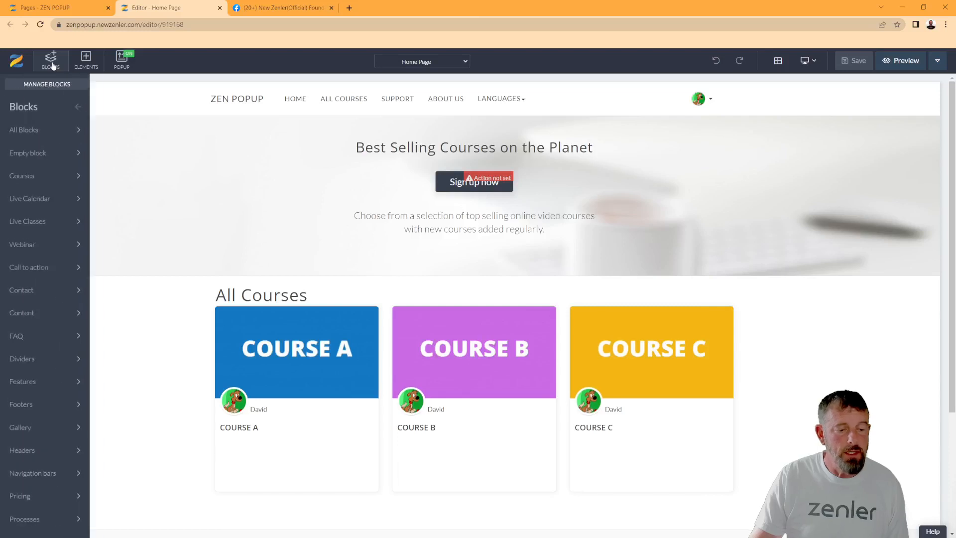
pyautogui.click(37, 156)
pyautogui.moveTo(34, 185); pyautogui.dragTo(112, 118)
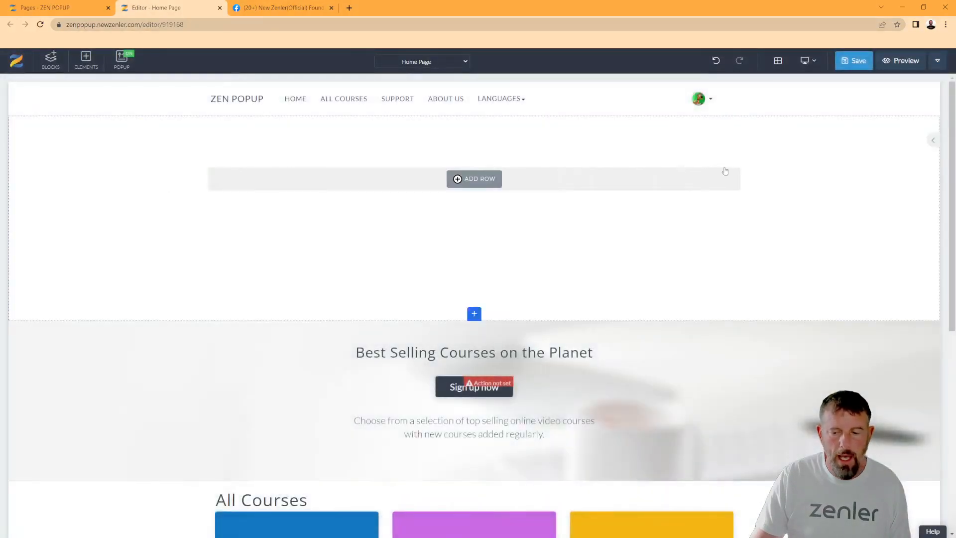
pyautogui.click(918, 123)
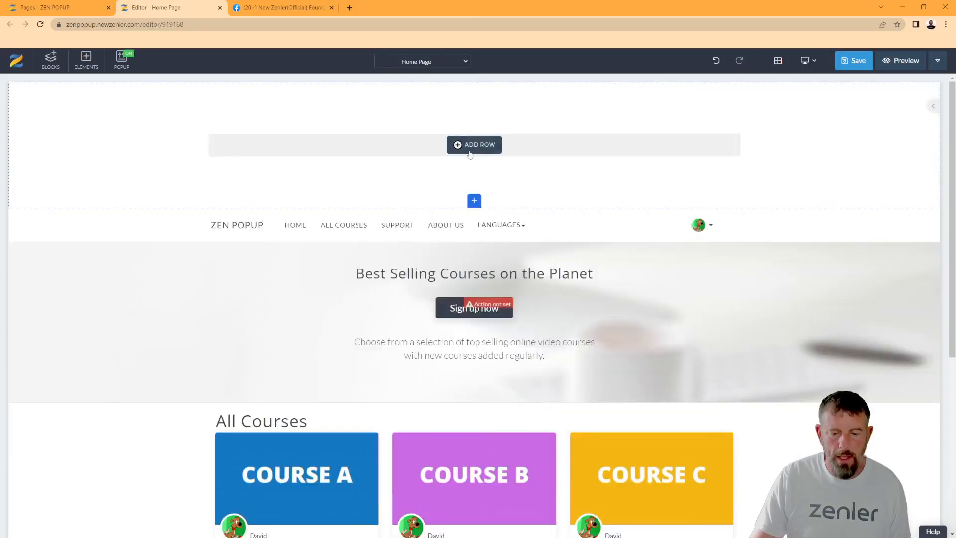
# Insert a 100% row in the empty block, and place a row of four 25% columns inside it
pyautogui.click(475, 146)
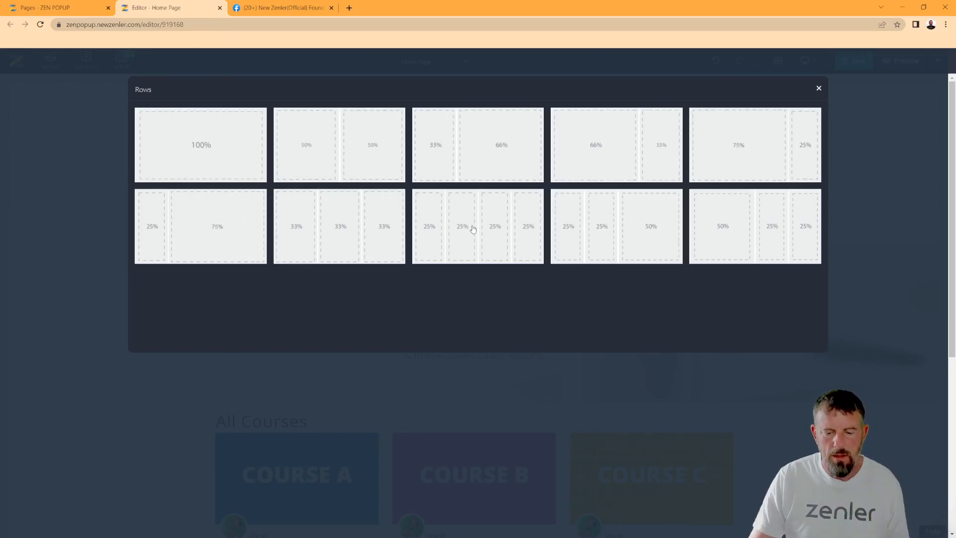
pyautogui.click(216, 149)
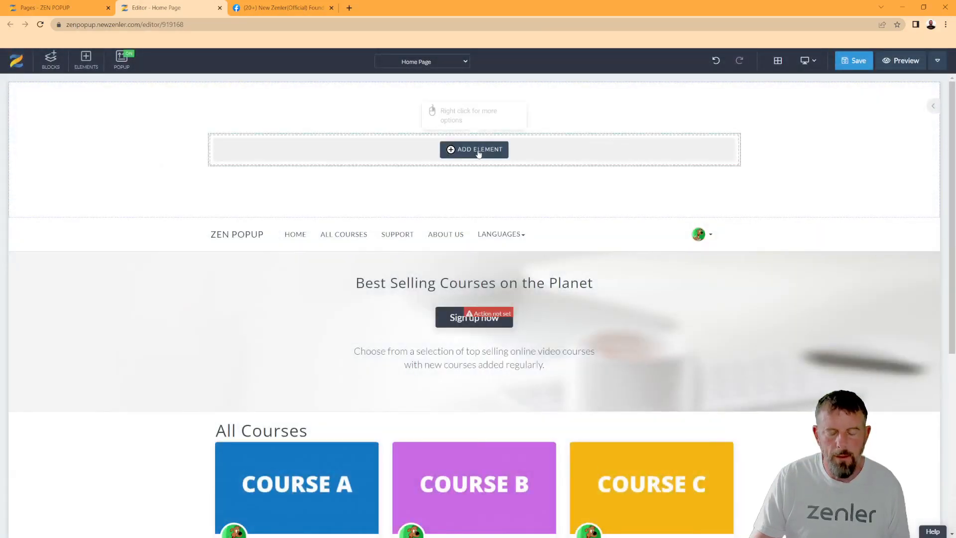
pyautogui.click(477, 154)
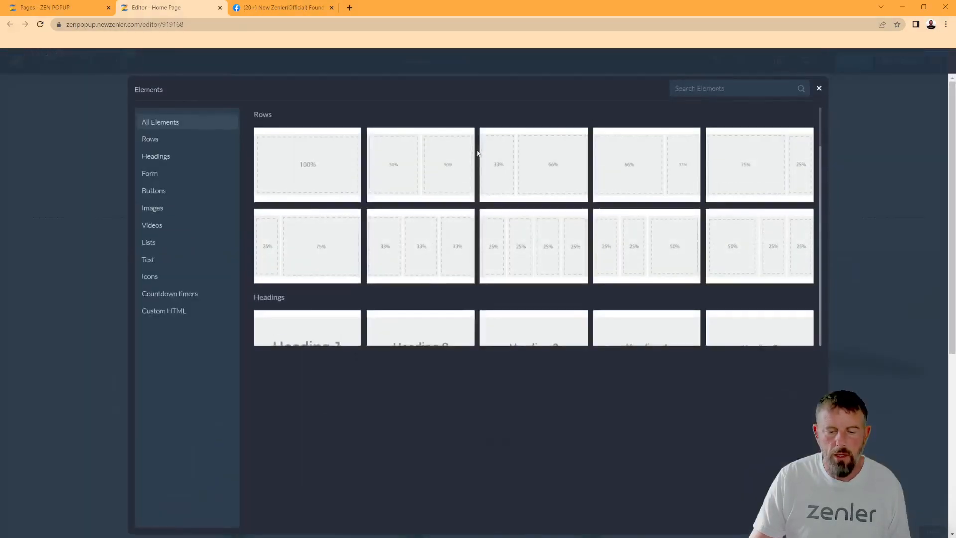
pyautogui.click(529, 250)
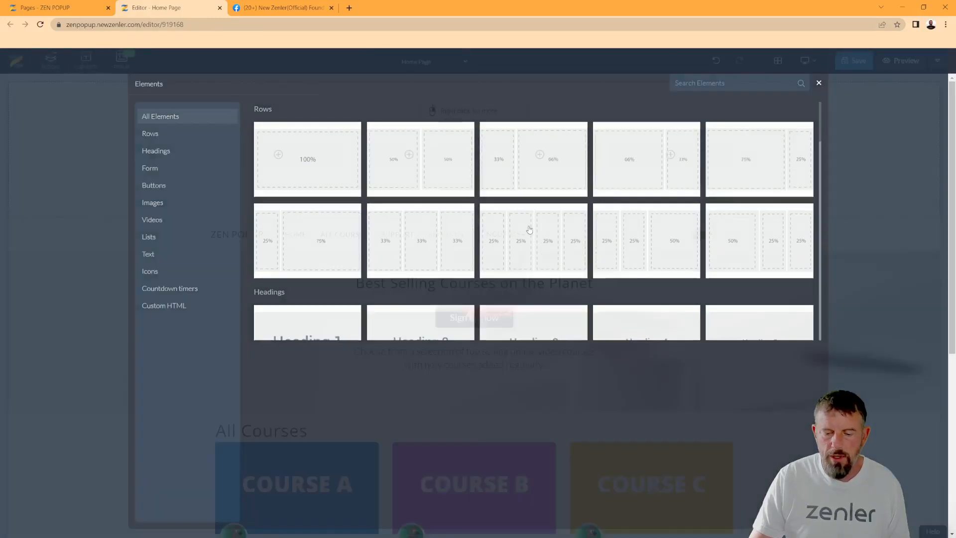
# Upload uk.png from the Desktop without cropping and place it in the fourth column above the header
pyautogui.click(666, 155)
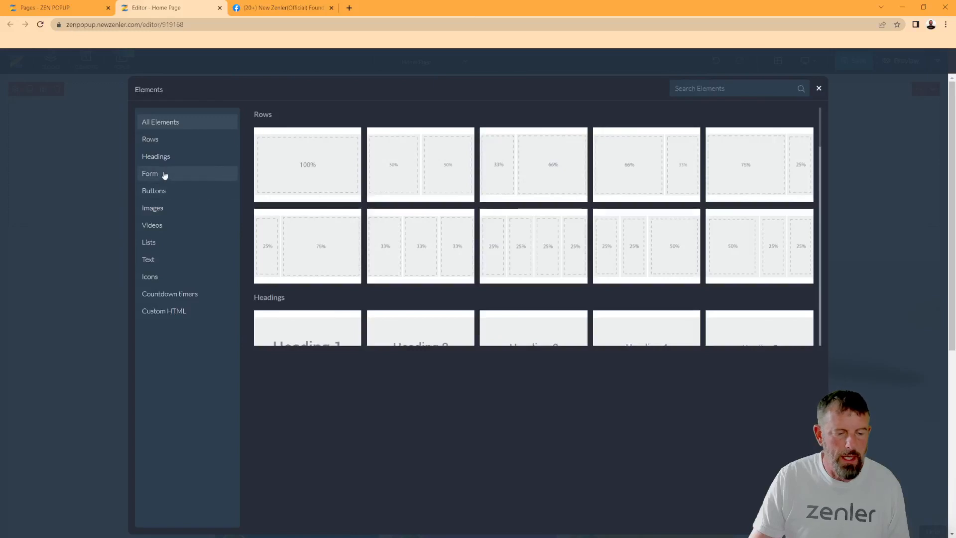
pyautogui.click(171, 214)
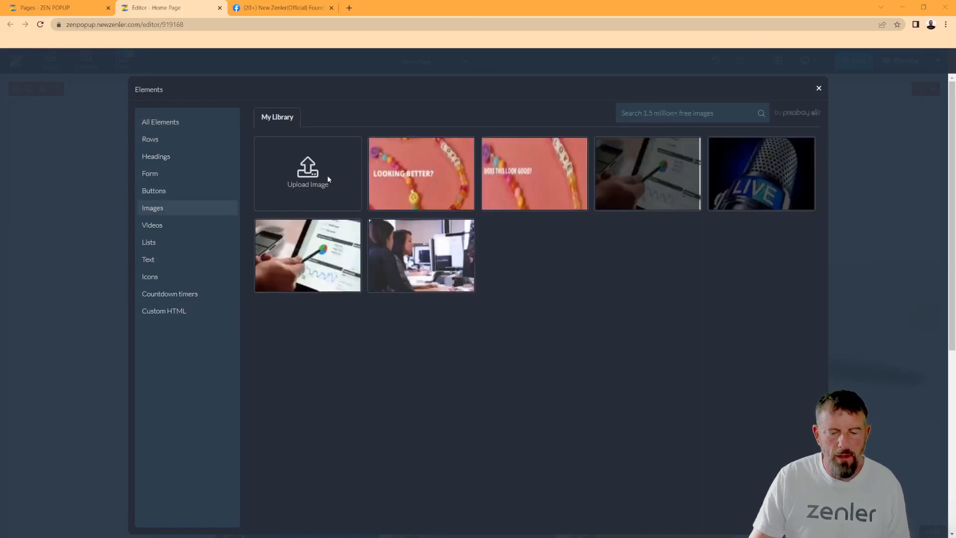
pyautogui.click(328, 180)
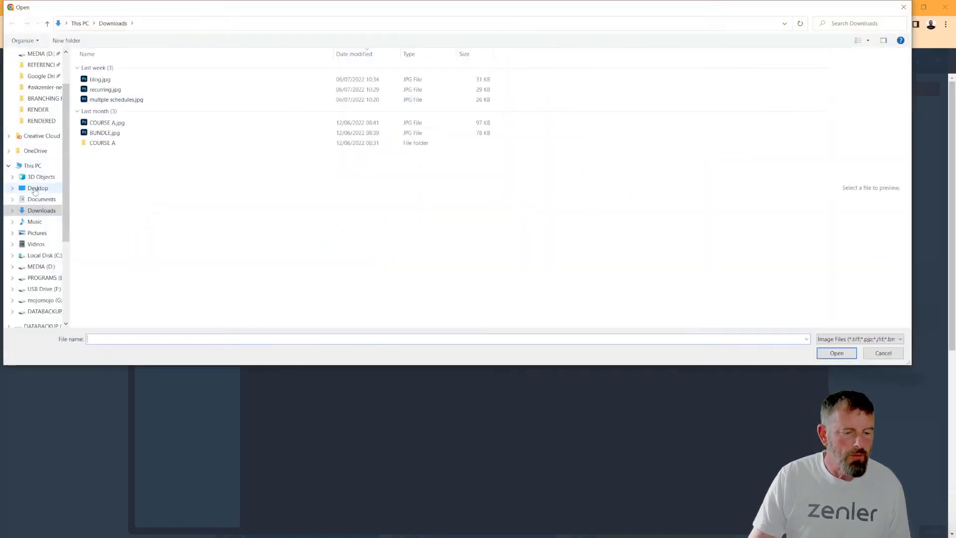
pyautogui.click(36, 189)
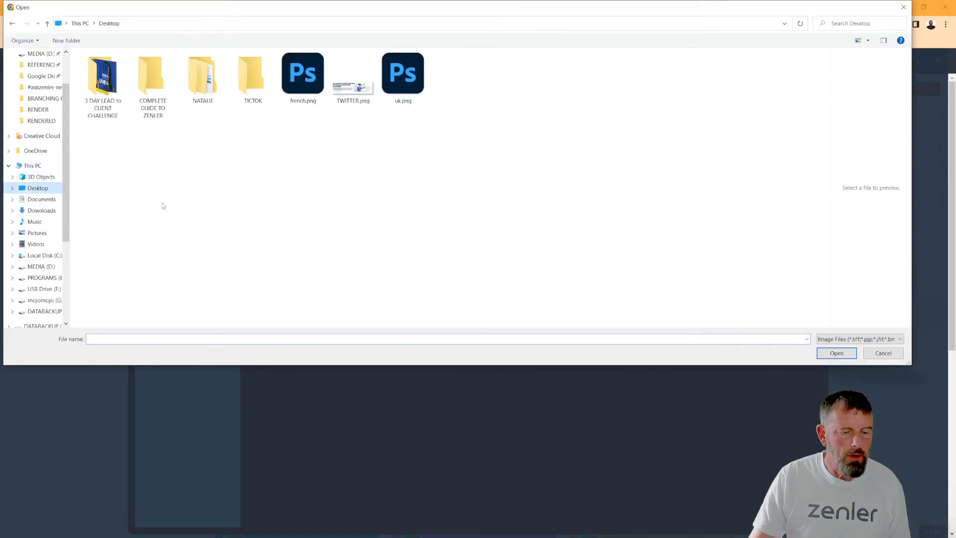
pyautogui.click(410, 92)
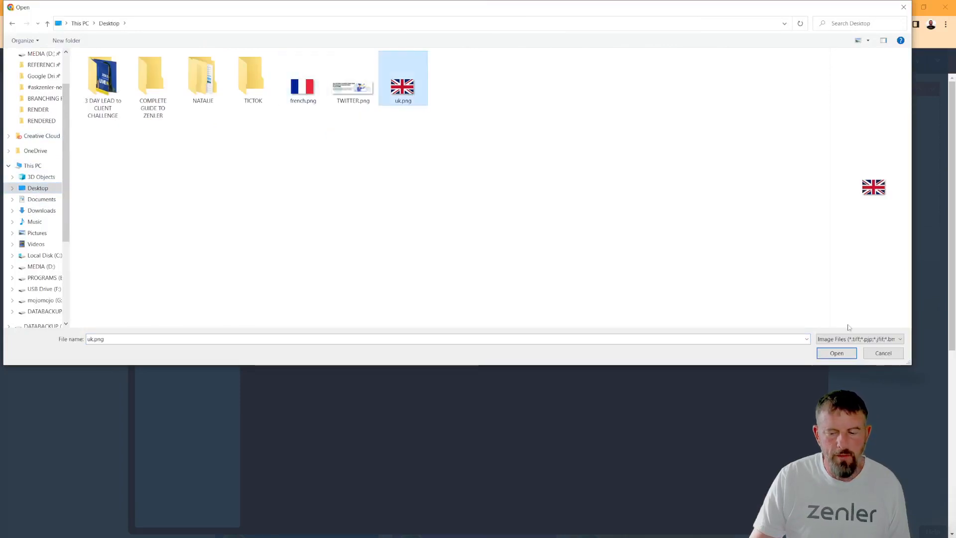
pyautogui.click(837, 353)
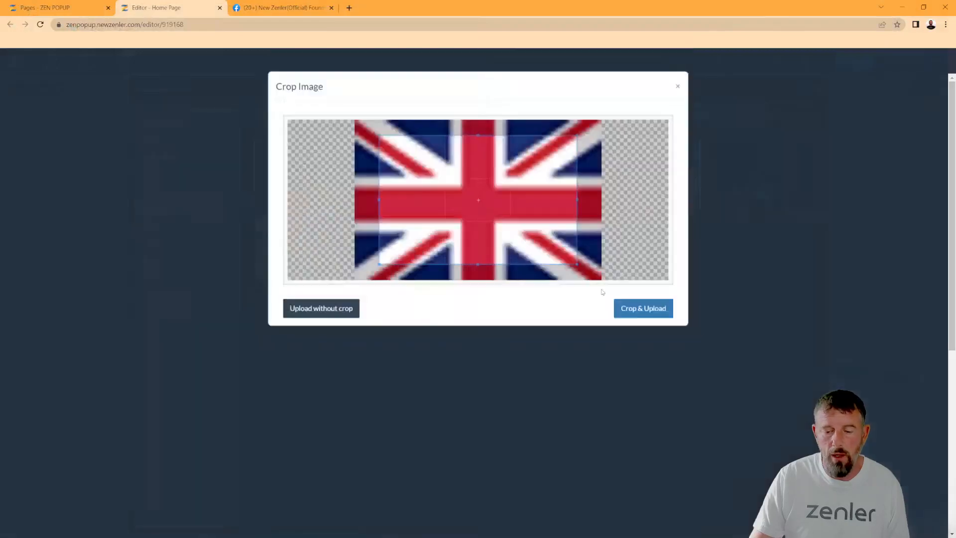
pyautogui.moveTo(421, 240); pyautogui.dragTo(417, 197)
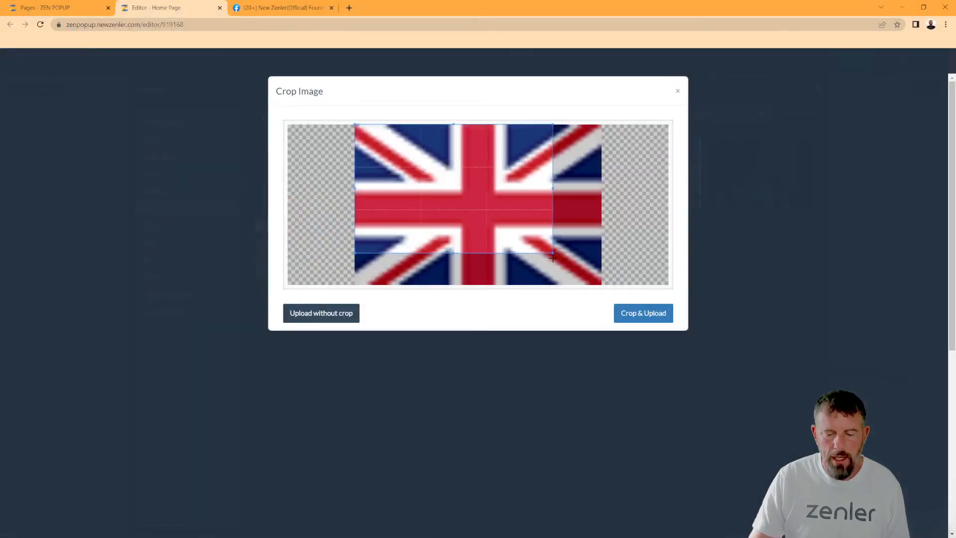
pyautogui.moveTo(552, 254); pyautogui.dragTo(603, 290)
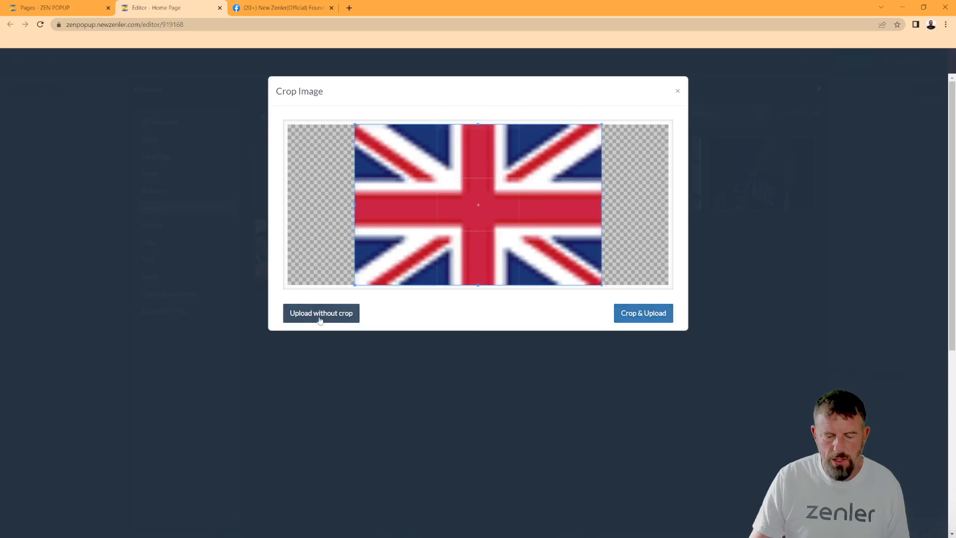
pyautogui.click(344, 314)
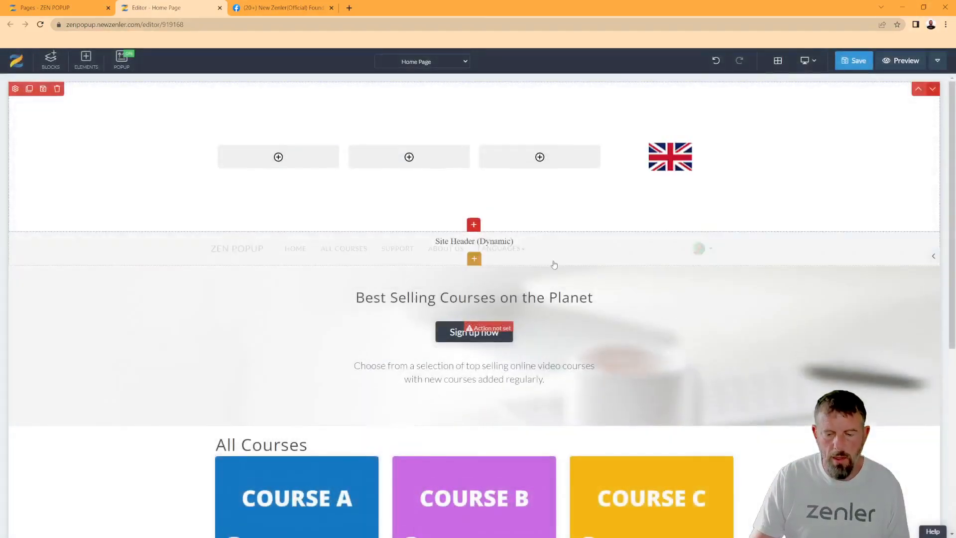
# Upload french.png from the Desktop without cropping and place it in the third column above the header
pyautogui.click(546, 161)
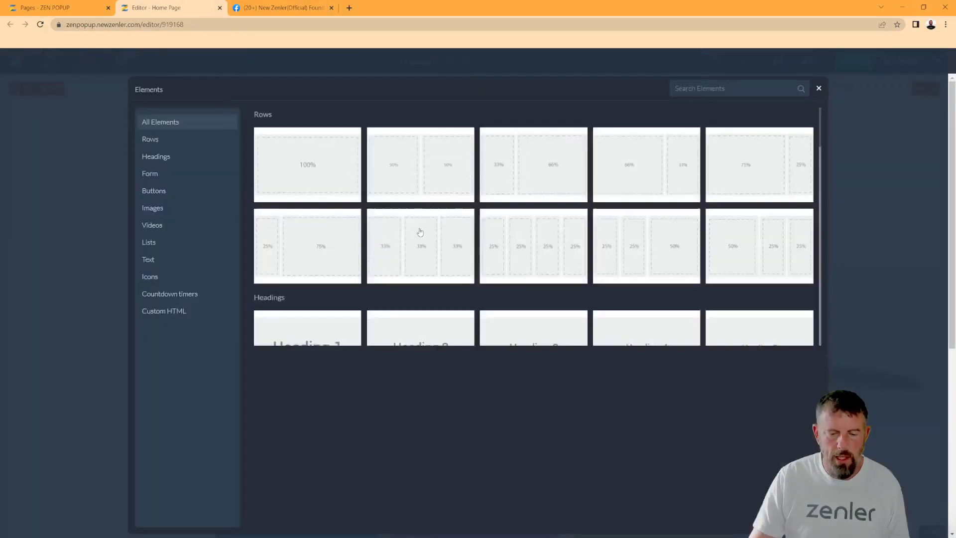
pyautogui.click(167, 209)
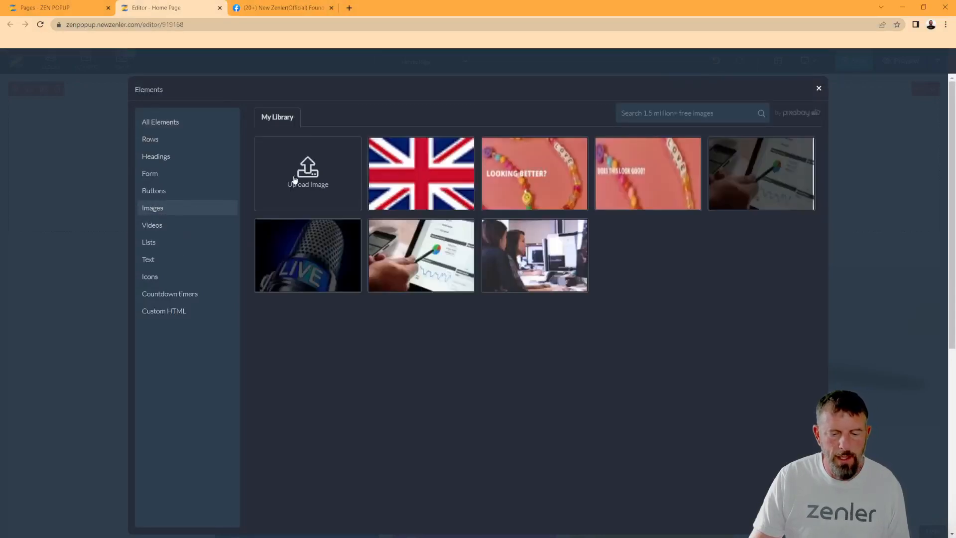
pyautogui.click(302, 183)
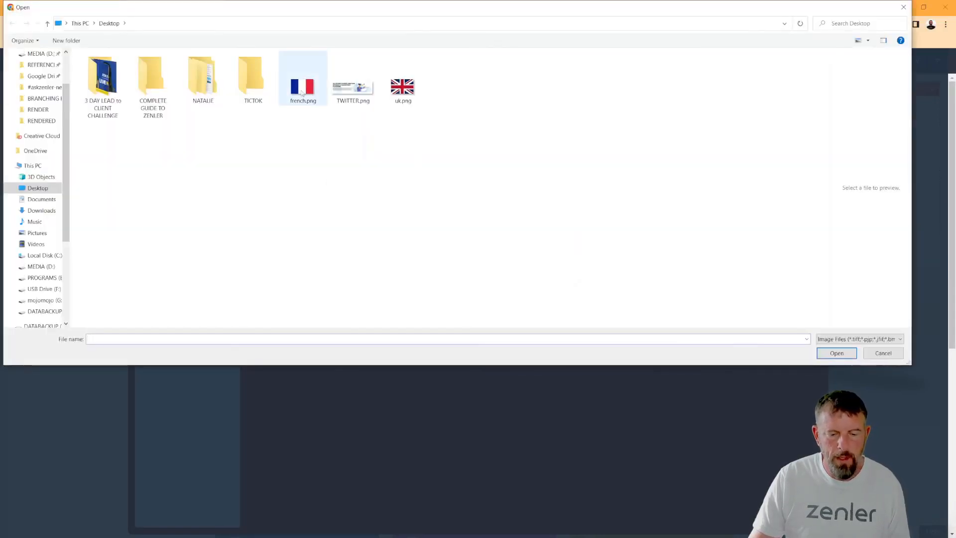
pyautogui.click(303, 82)
pyautogui.click(829, 352)
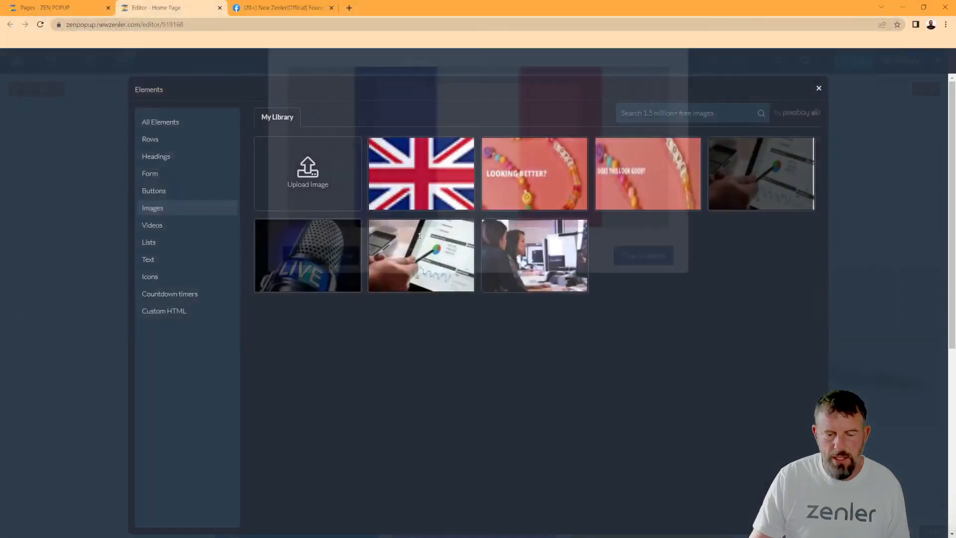
pyautogui.moveTo(436, 201); pyautogui.dragTo(428, 194)
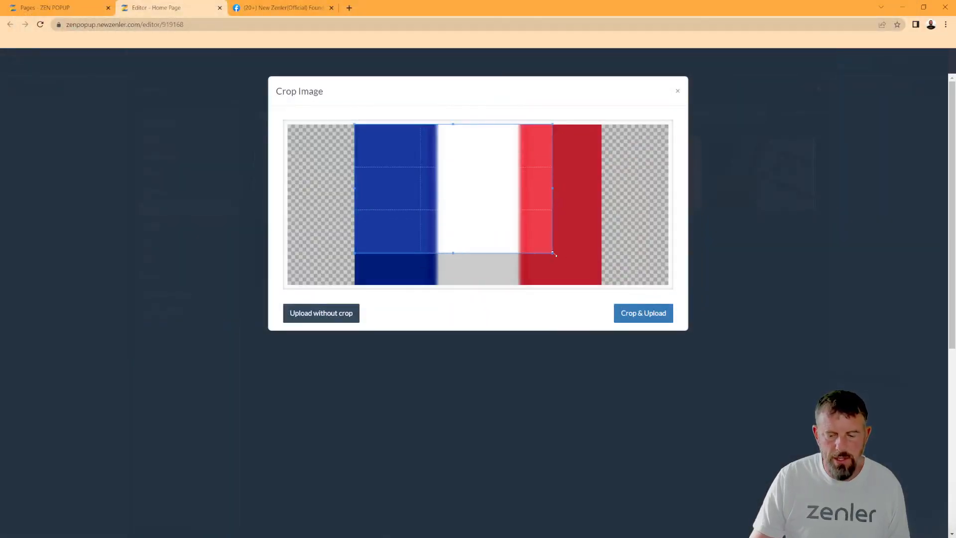
pyautogui.moveTo(554, 254); pyautogui.dragTo(605, 295)
pyautogui.click(351, 317)
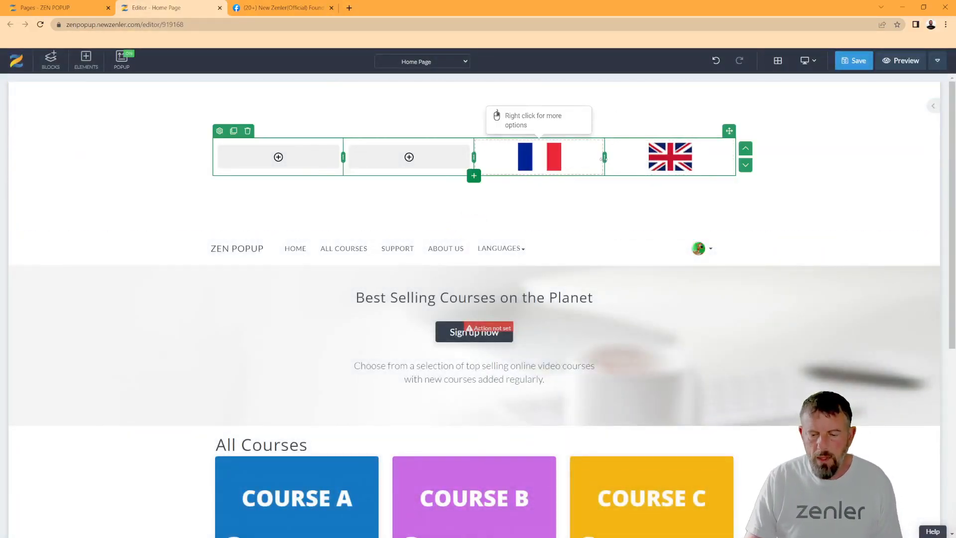
# Narrow the two flag columns so the flags sit closer together, and scale both flag images down slightly
pyautogui.moveTo(605, 158); pyautogui.dragTo(648, 157)
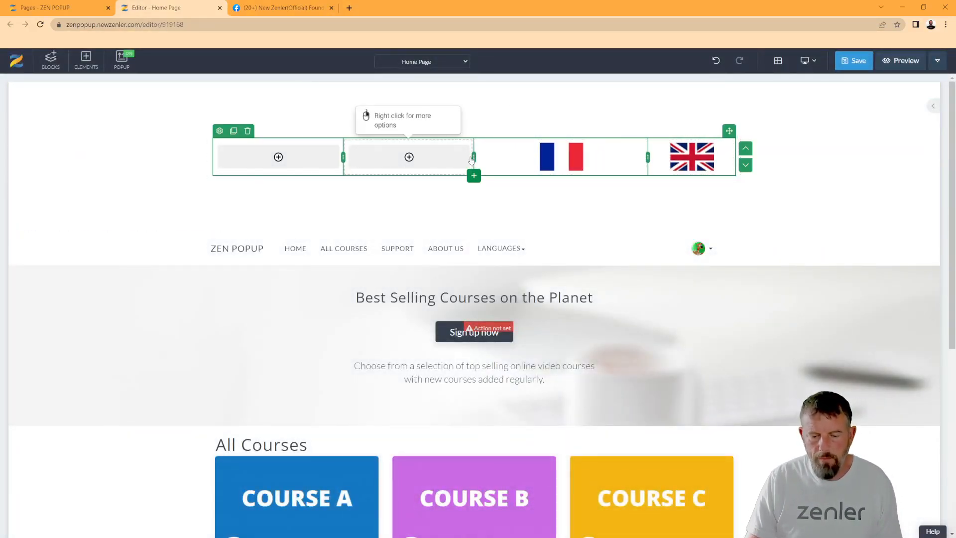
pyautogui.moveTo(540, 160); pyautogui.dragTo(553, 159)
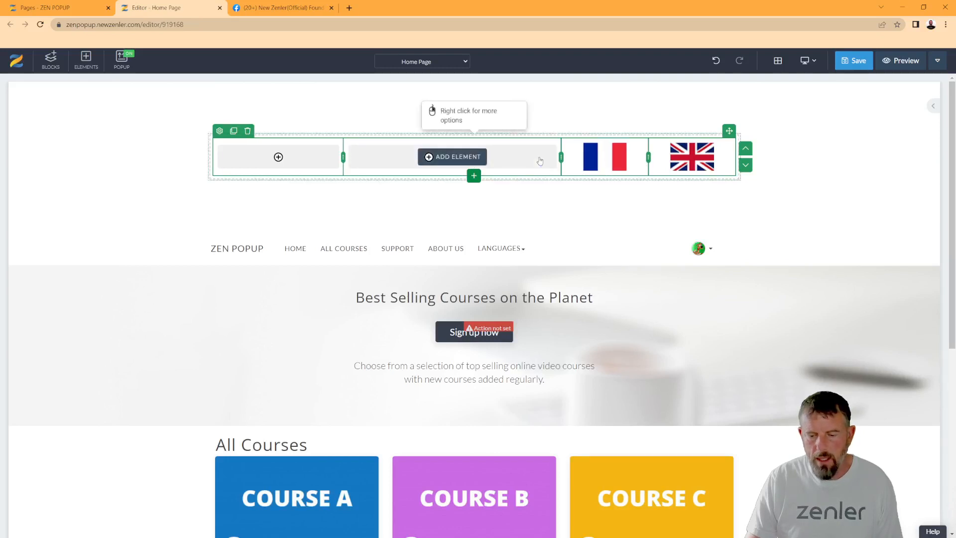
pyautogui.click(616, 160)
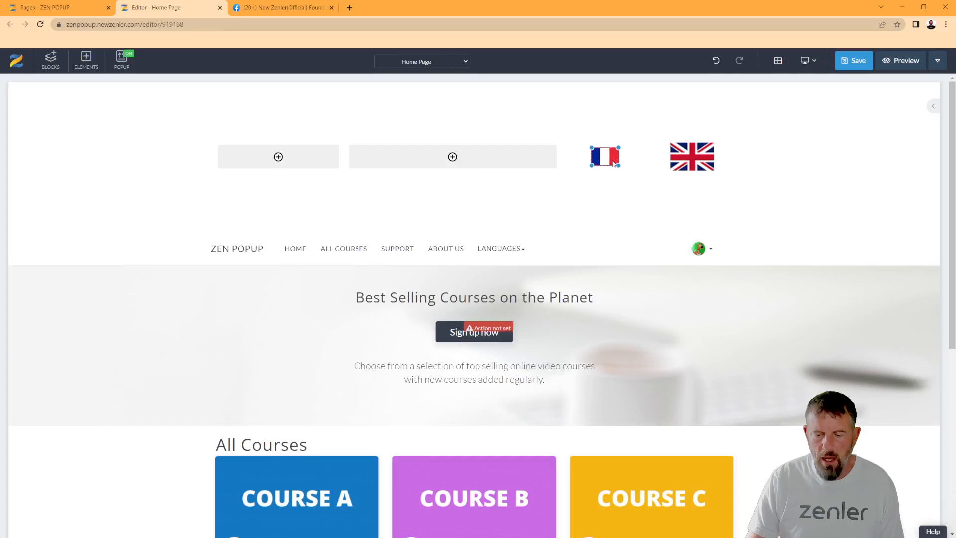
pyautogui.click(711, 164)
pyautogui.moveTo(712, 168); pyautogui.dragTo(702, 165)
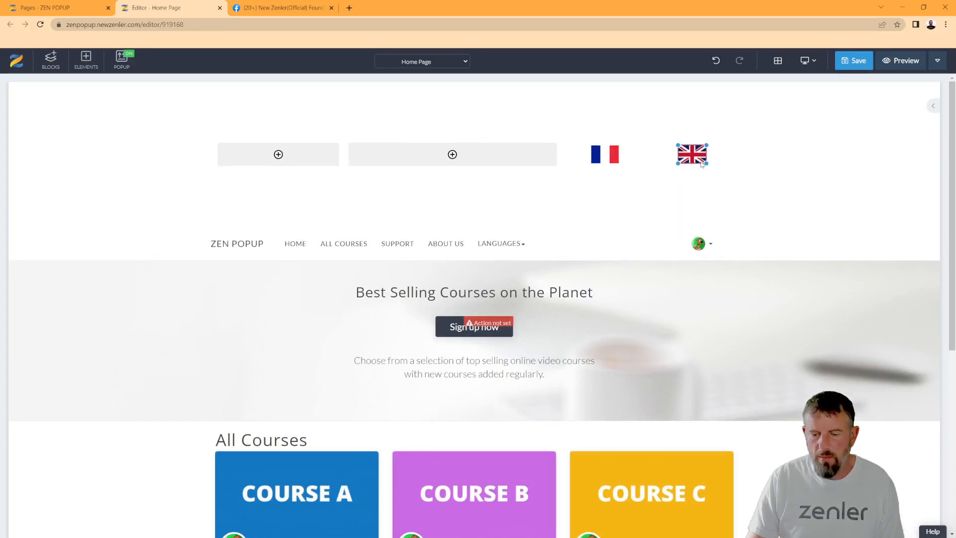
# Reduce the empty space below and above the row in the flag block
pyautogui.moveTo(200, 219); pyautogui.dragTo(194, 170)
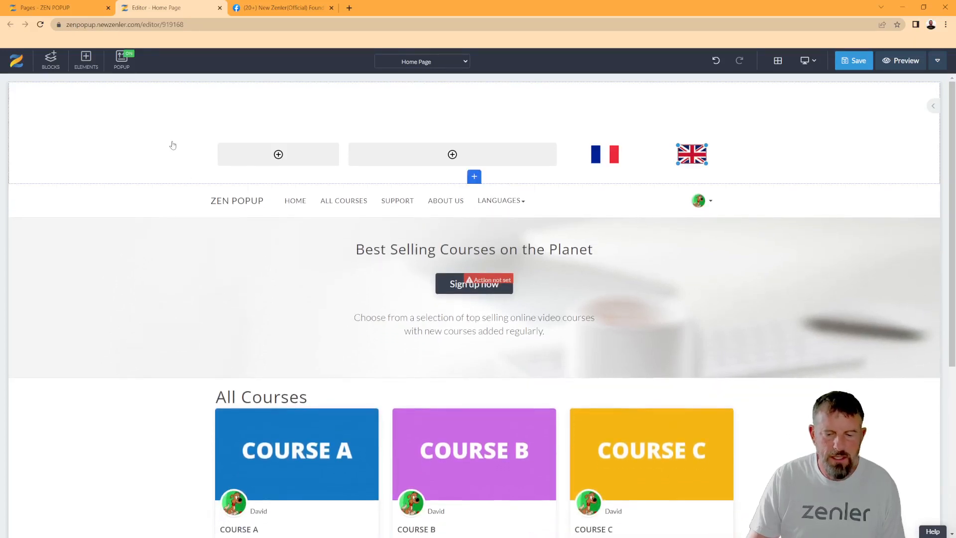
pyautogui.moveTo(166, 122); pyautogui.dragTo(165, 85)
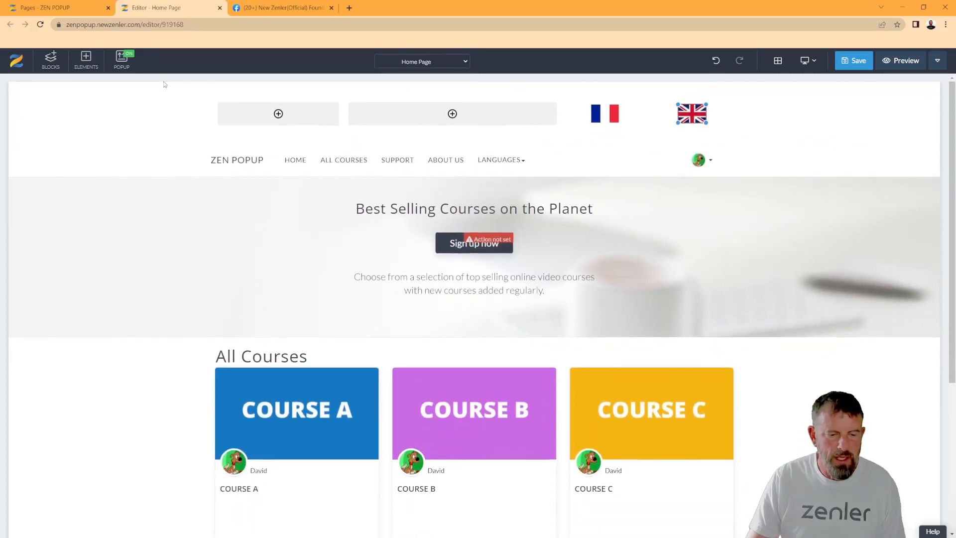
# Add a text element to the second column of the flag row and replace its placeholder text with "LANGUAGES:"
pyautogui.click(454, 113)
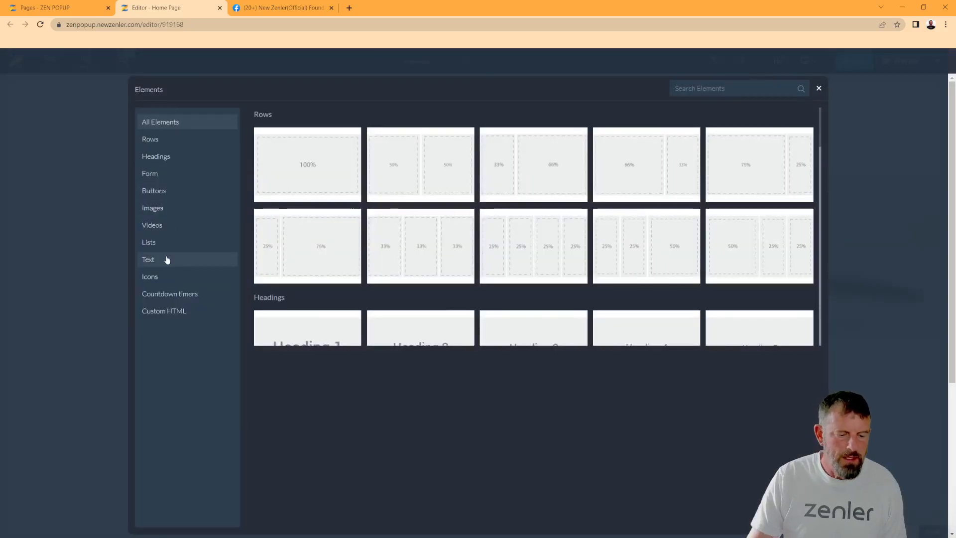
pyautogui.click(222, 258)
pyautogui.click(301, 156)
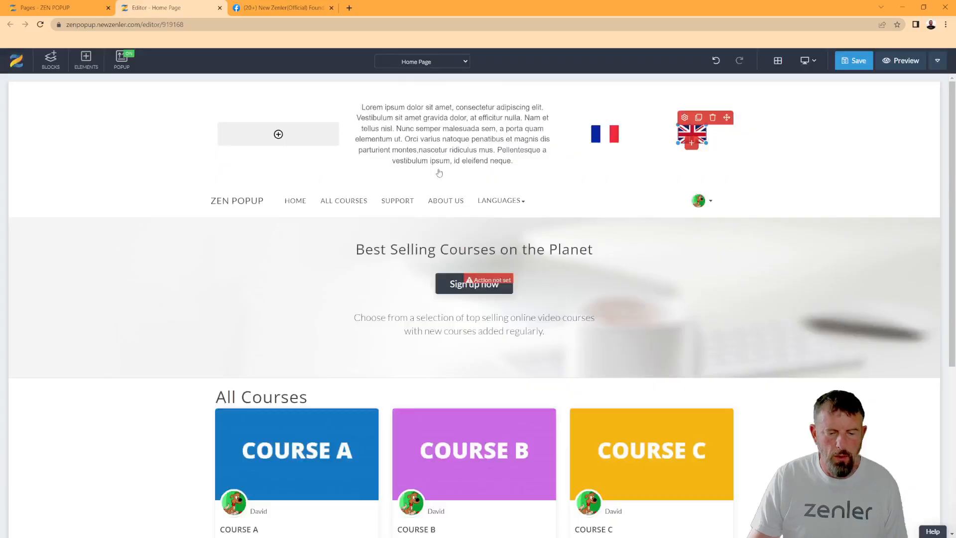
pyautogui.moveTo(518, 161); pyautogui.dragTo(361, 106)
pyautogui.write('LANGUAGES')
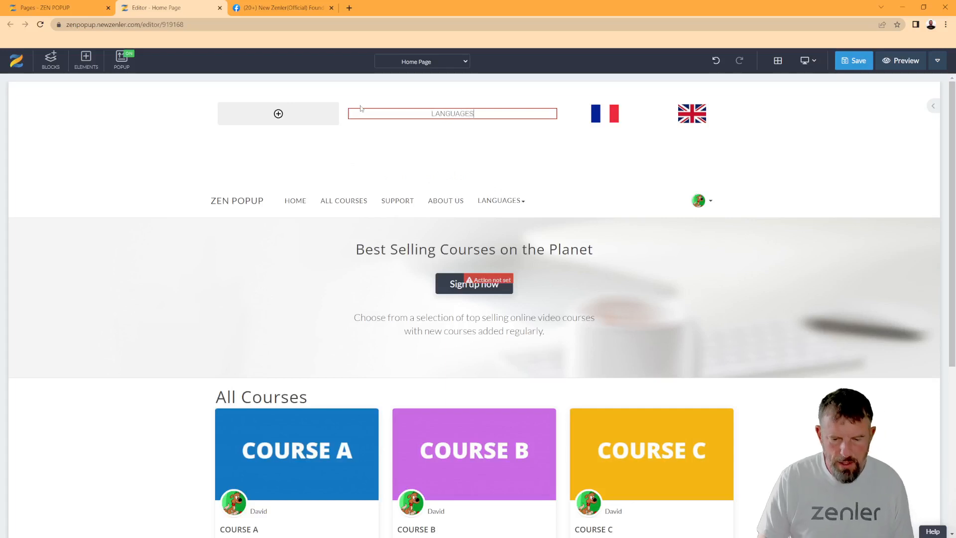
pyautogui.write(':')
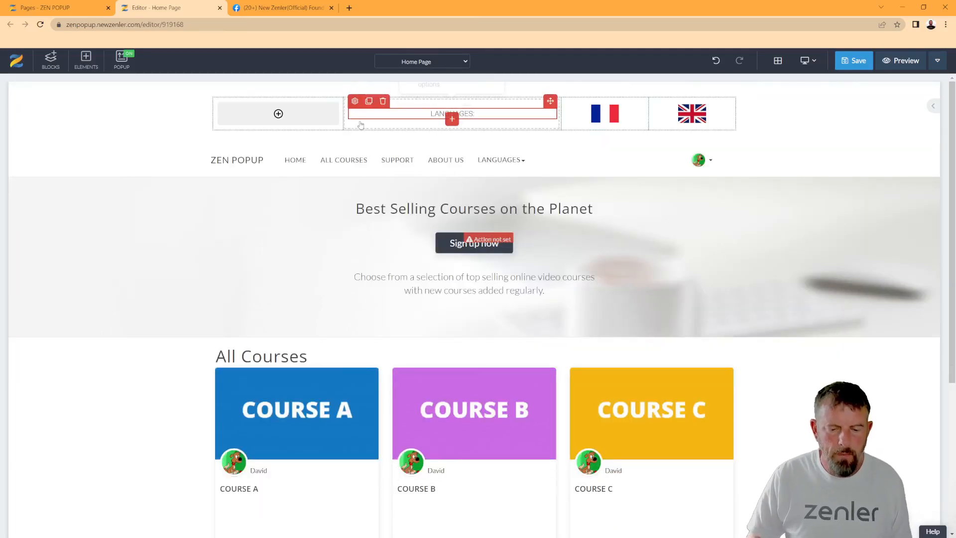
pyautogui.click(800, 121)
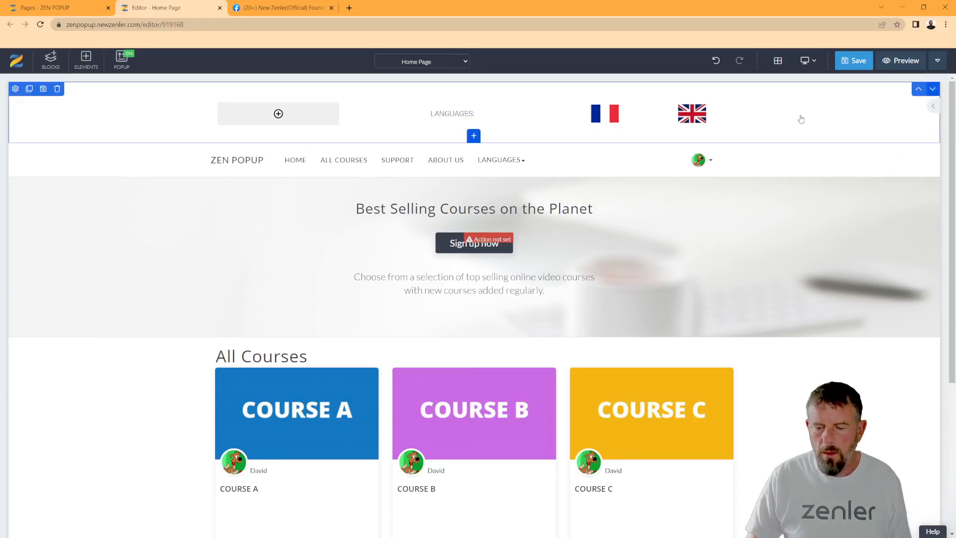
# Set the UK flag image's On Click Go to link to "#" and save the page
pyautogui.click(691, 113)
pyautogui.click(685, 98)
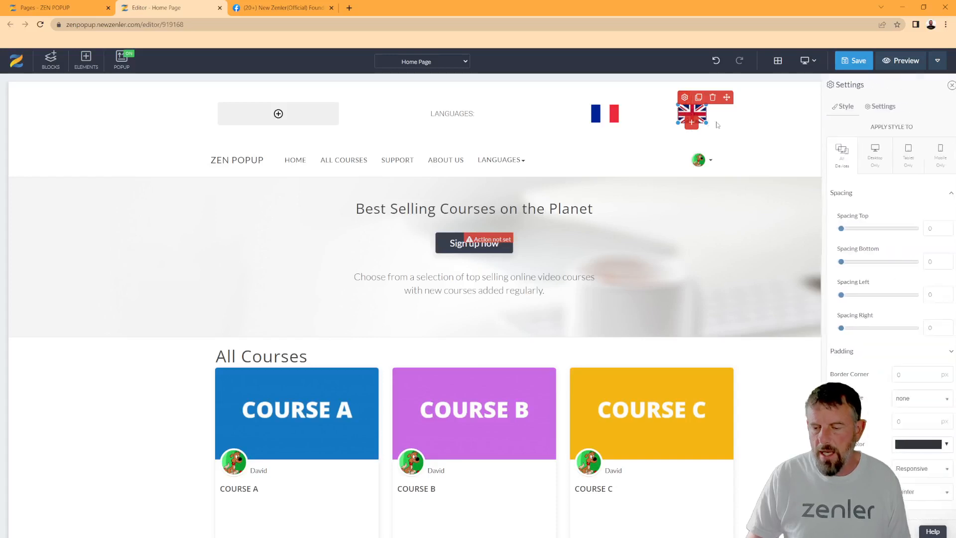
pyautogui.click(877, 109)
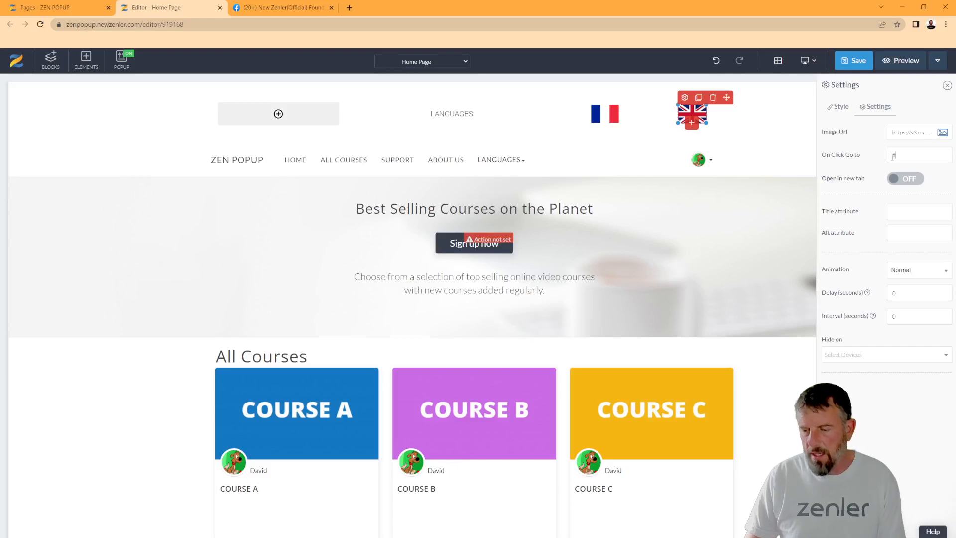
pyautogui.click(856, 62)
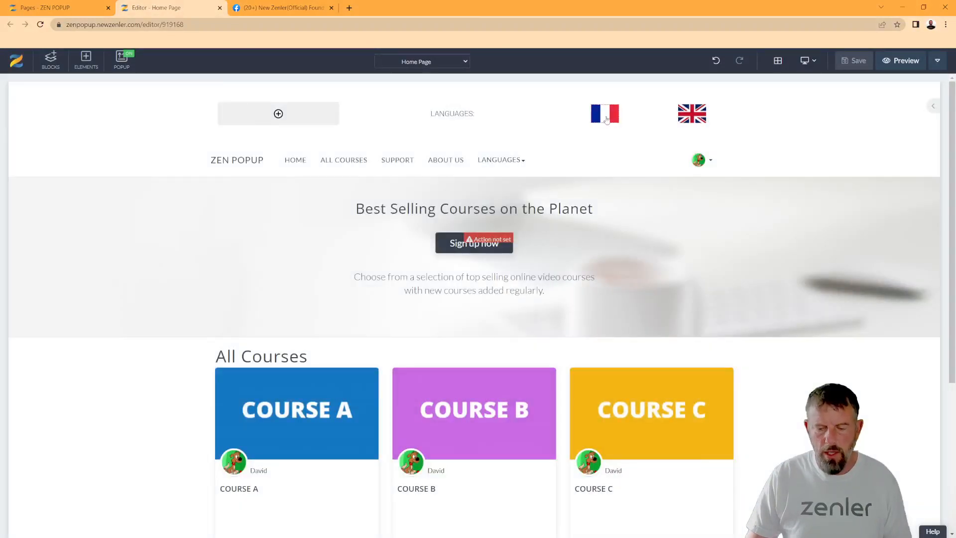
# Open a preview of the Home Page in a new tab and return to the page editor
pyautogui.click(607, 120)
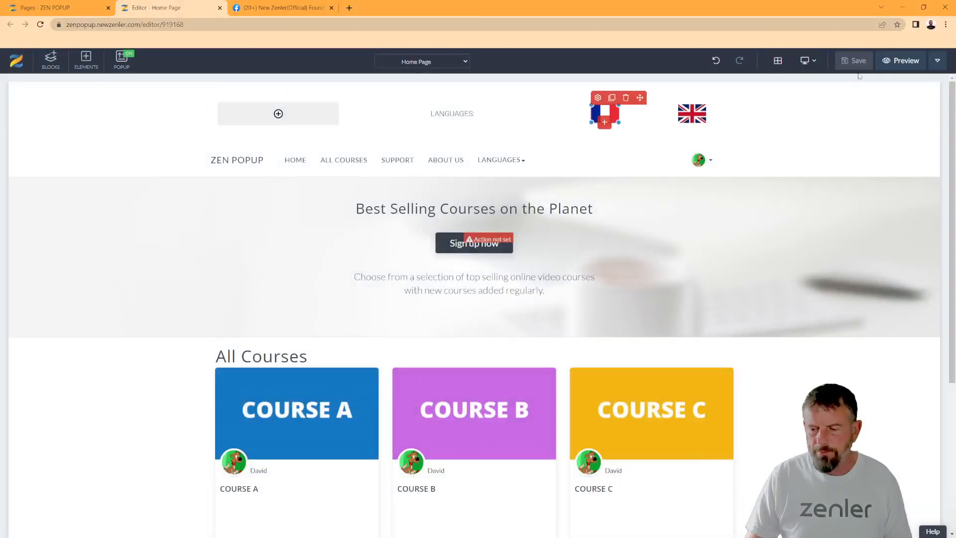
pyautogui.click(900, 60)
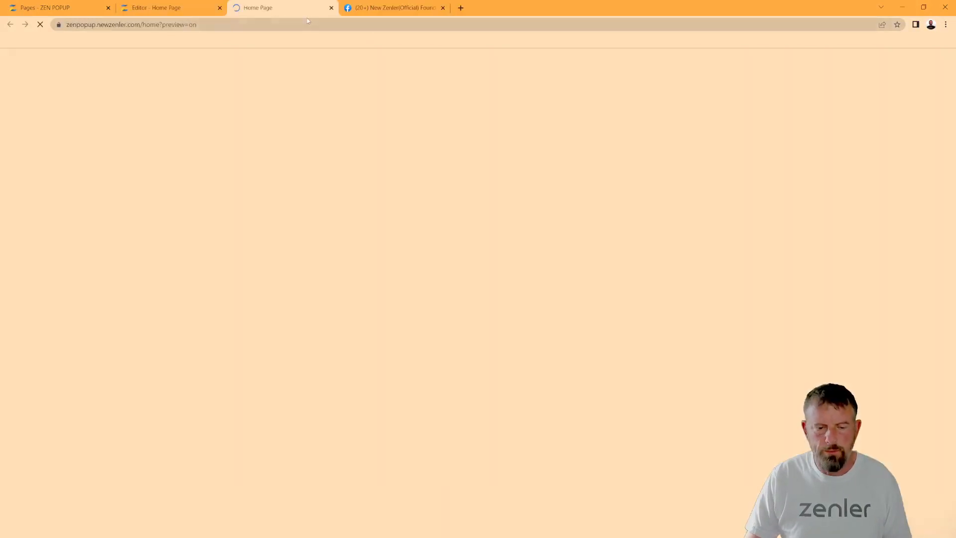
pyautogui.click(182, 6)
# Set the French flag image's On Click Go to link to "#" and save the page
pyautogui.click(603, 113)
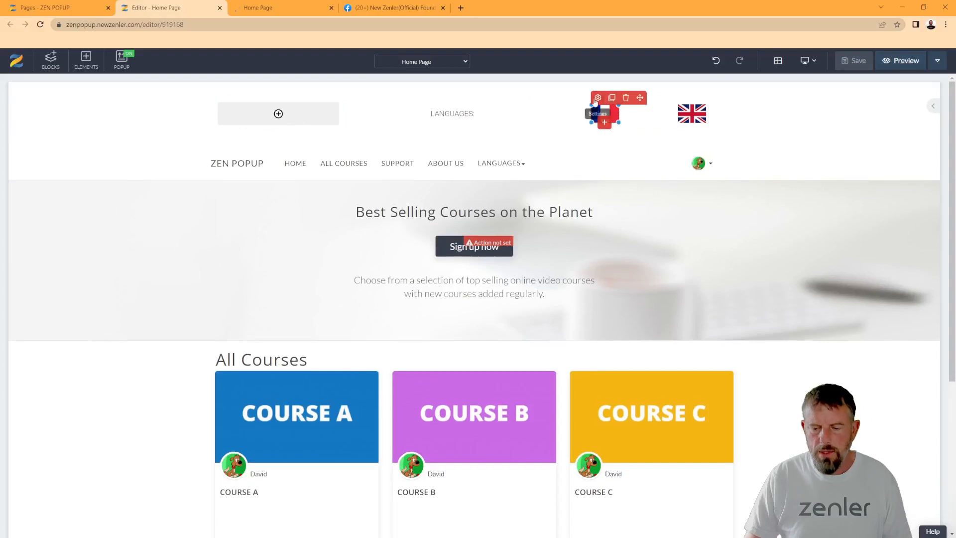
pyautogui.click(597, 99)
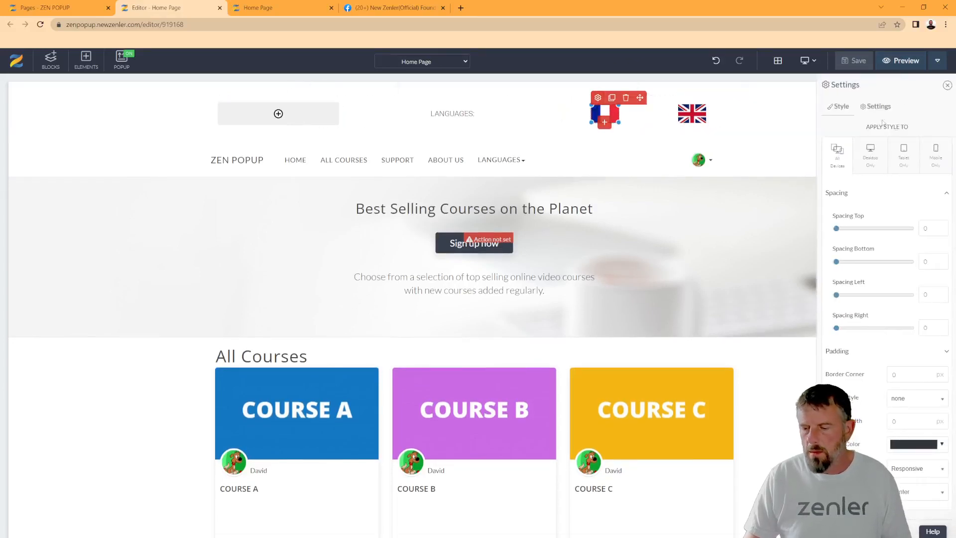
pyautogui.click(879, 107)
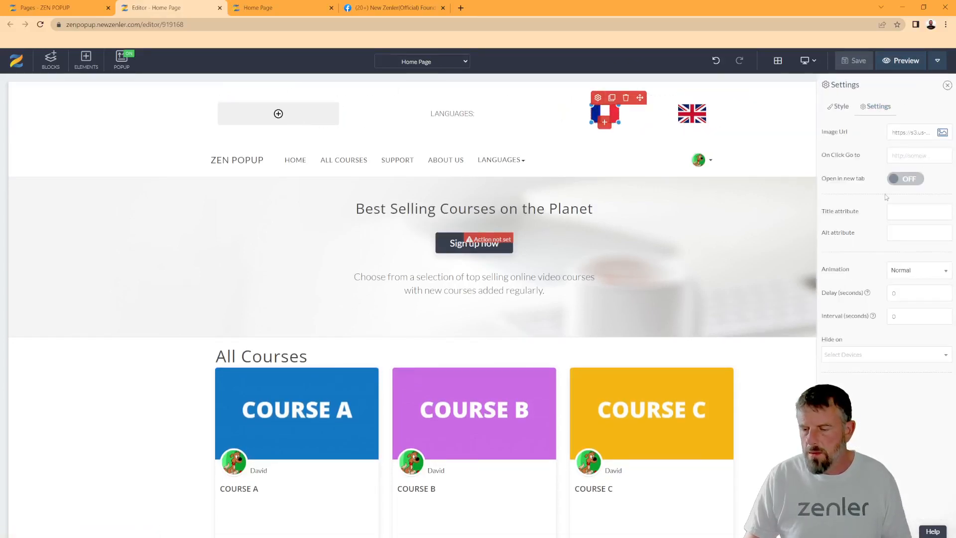
pyautogui.click(911, 156)
pyautogui.write('#')
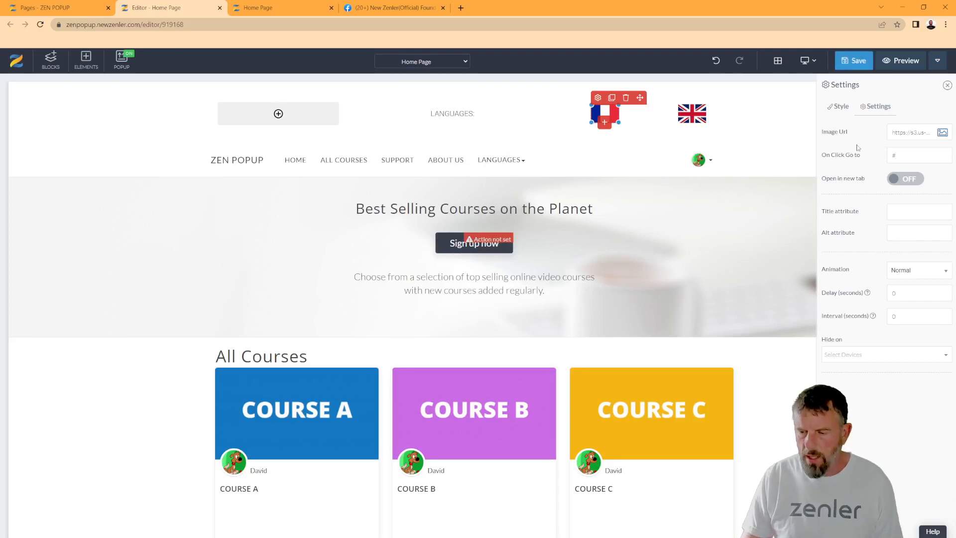
pyautogui.hotkey('ctrl', 's')
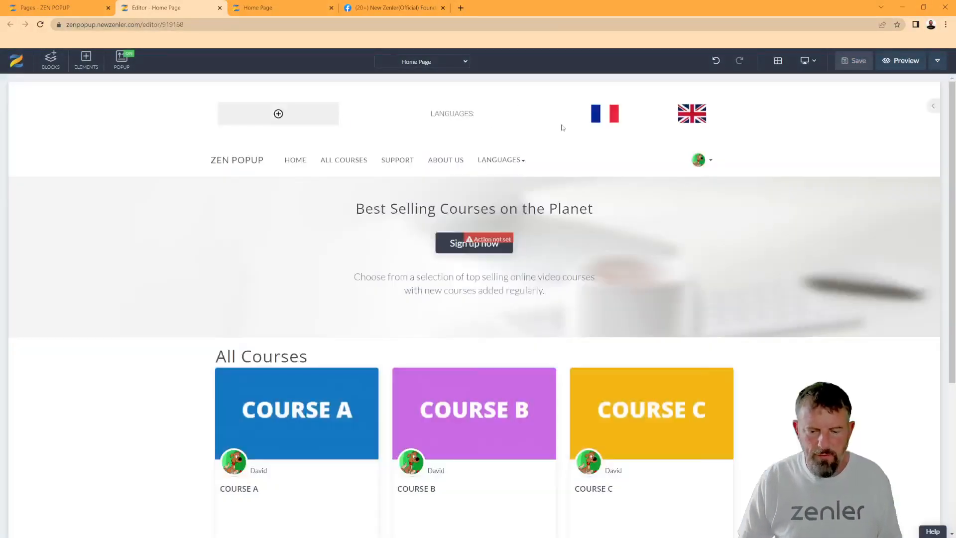
# Widen the LANGUAGES: column so the UK flag column narrows, and enlarge both flag images
pyautogui.click(561, 116)
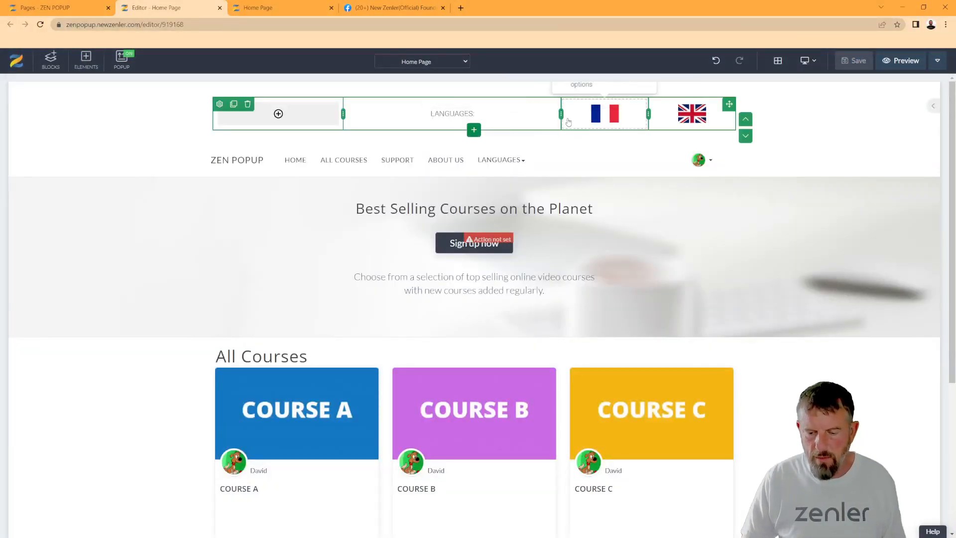
pyautogui.moveTo(602, 116); pyautogui.dragTo(605, 116)
pyautogui.moveTo(687, 116); pyautogui.dragTo(693, 116)
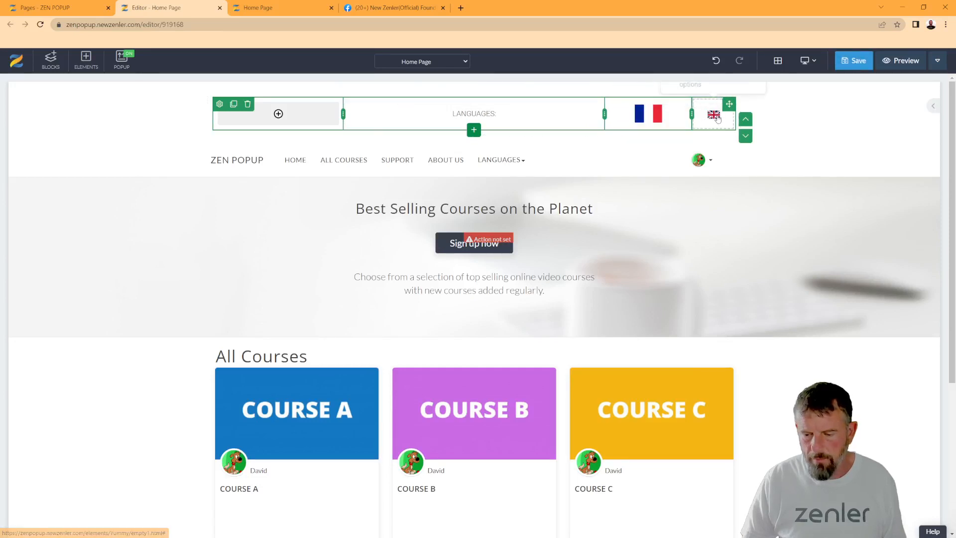
pyautogui.click(713, 118)
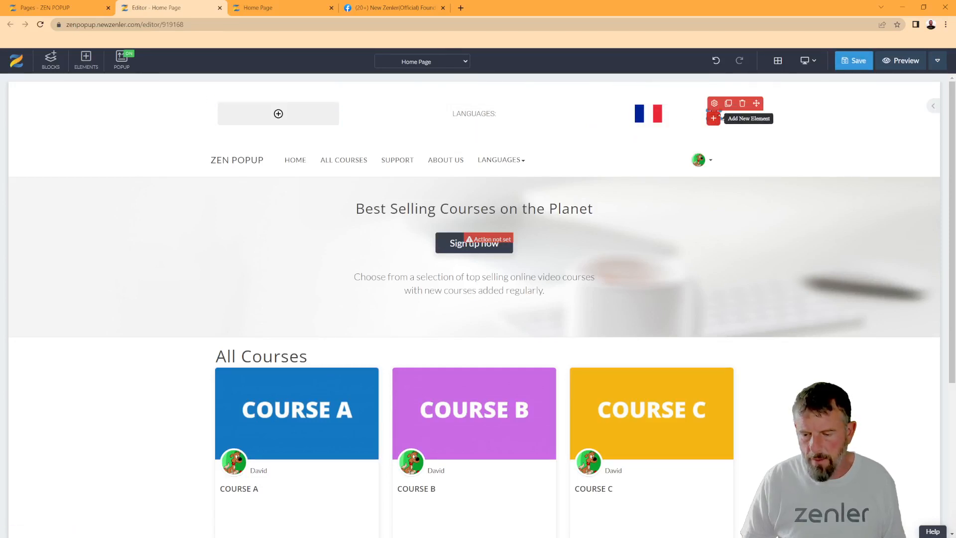
pyautogui.click(653, 120)
pyautogui.moveTo(669, 128)
pyautogui.mouseDown()
pyautogui.moveTo(678, 141)
pyautogui.moveTo(672, 131)
pyautogui.mouseUp()
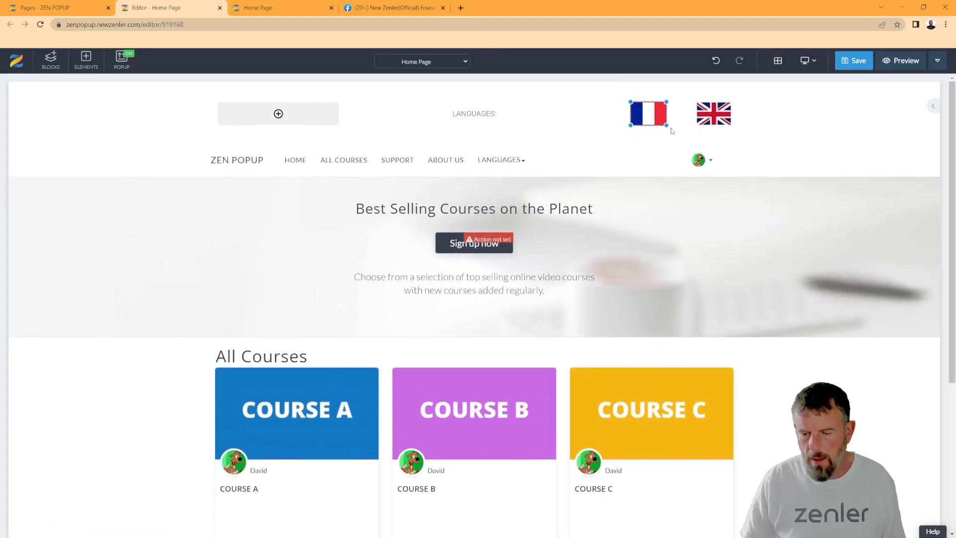
# Narrow the French flag column to match the UK one, and resize both flags to a similar small size
pyautogui.click(614, 122)
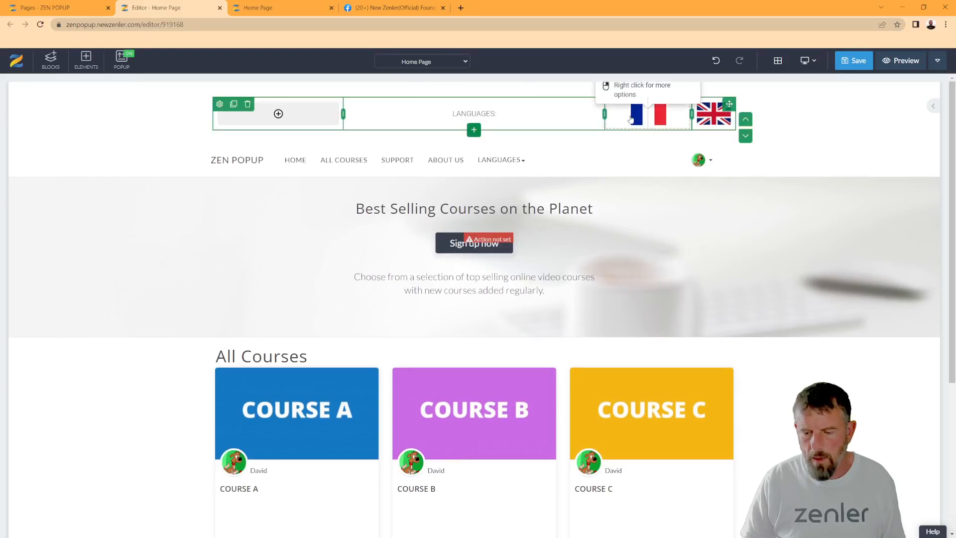
pyautogui.click(677, 119)
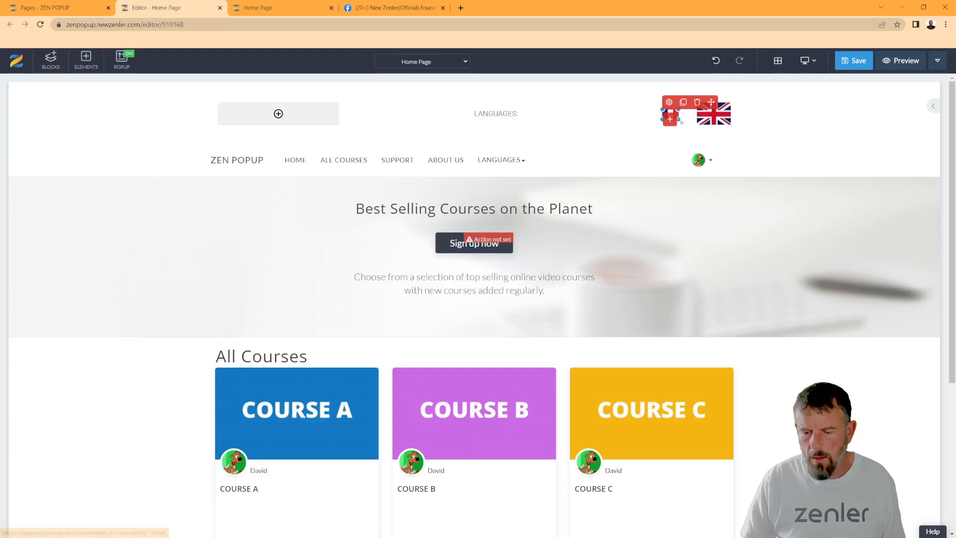
pyautogui.click(702, 120)
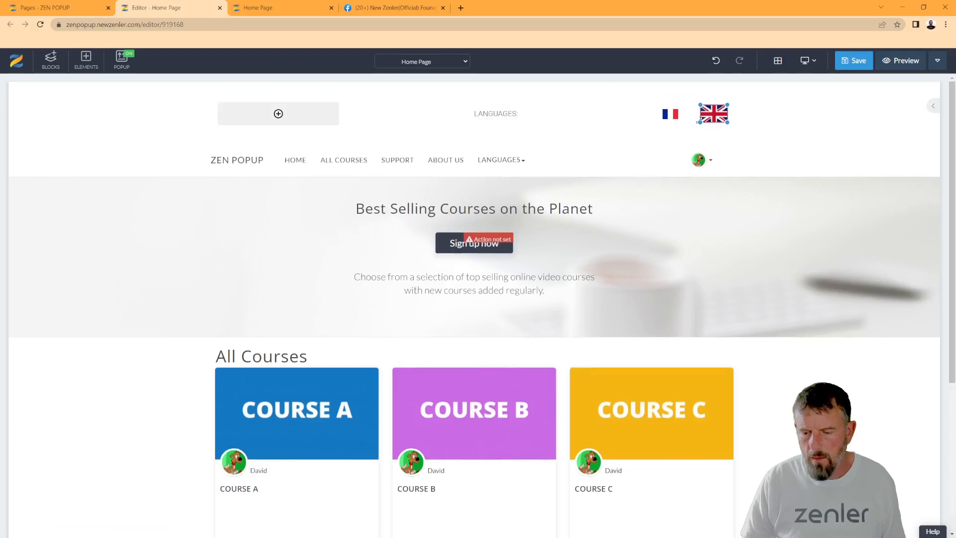
pyautogui.moveTo(699, 120)
pyautogui.mouseDown()
pyautogui.moveTo(709, 118)
pyautogui.moveTo(681, 122)
pyautogui.mouseUp()
pyautogui.click(674, 120)
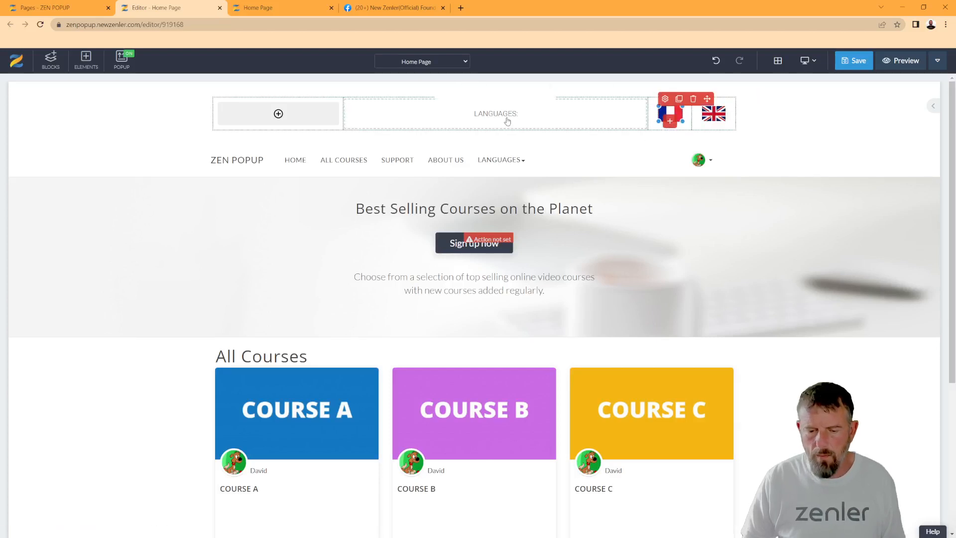
# Set the LANGUAGES: and flags row's alignment to Right, slightly reduce the space above it, and save the page
pyautogui.click(321, 125)
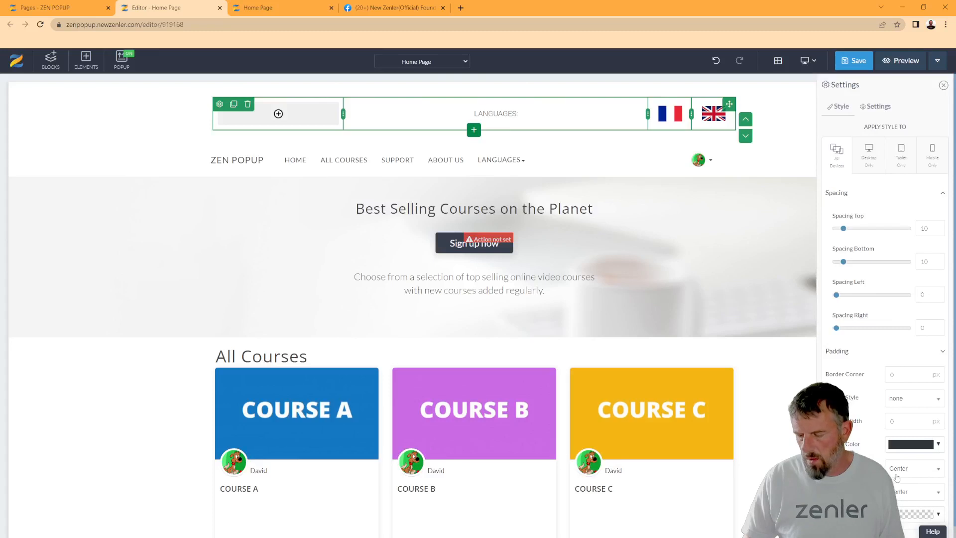
pyautogui.click(898, 469)
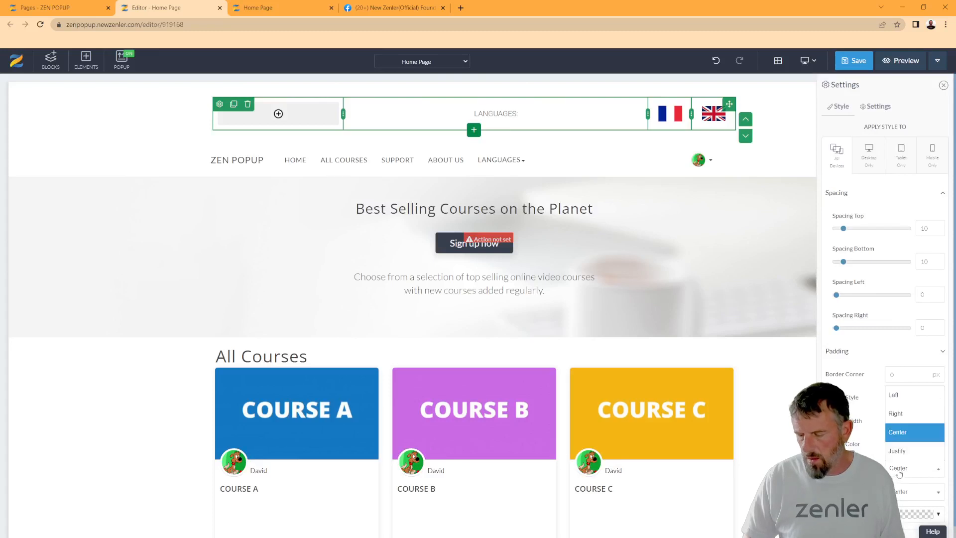
pyautogui.click(898, 420)
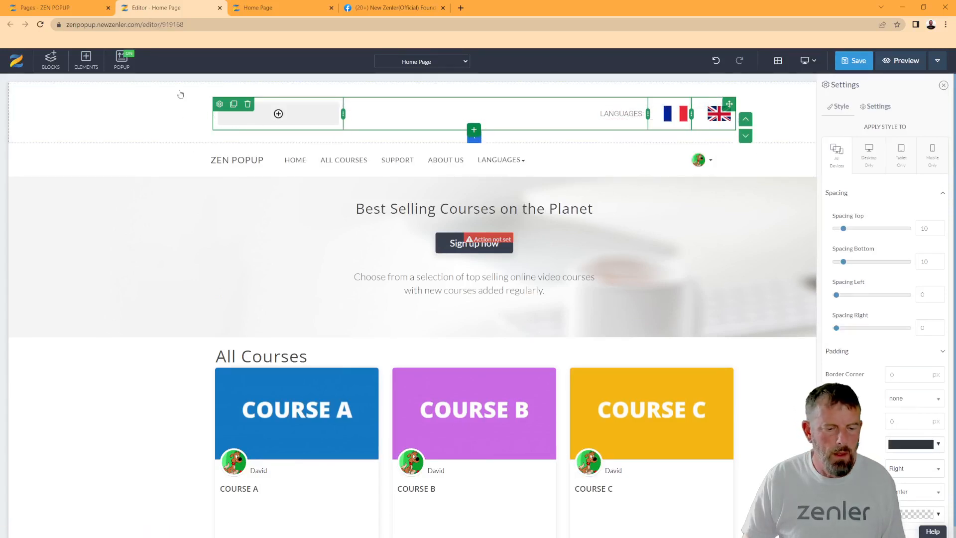
pyautogui.moveTo(177, 86); pyautogui.dragTo(178, 82)
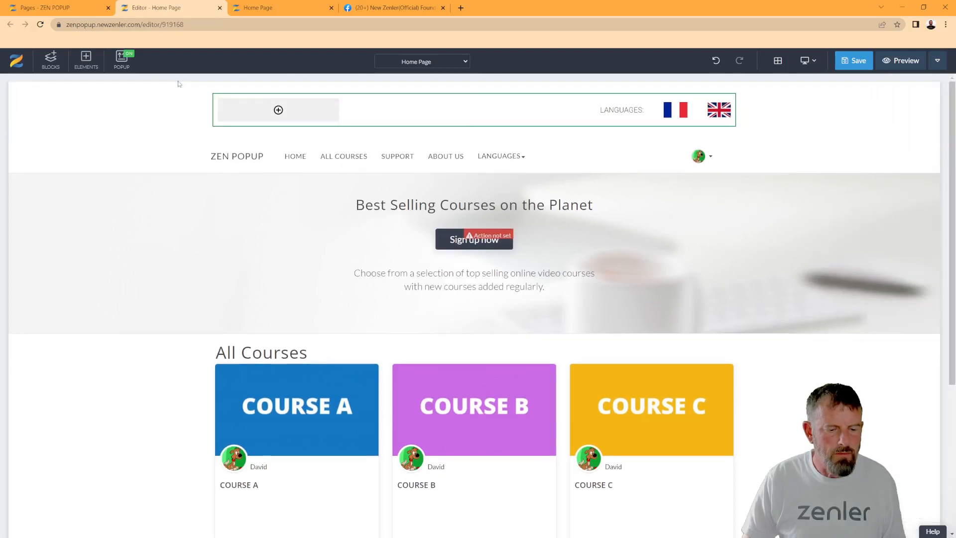
pyautogui.click(177, 128)
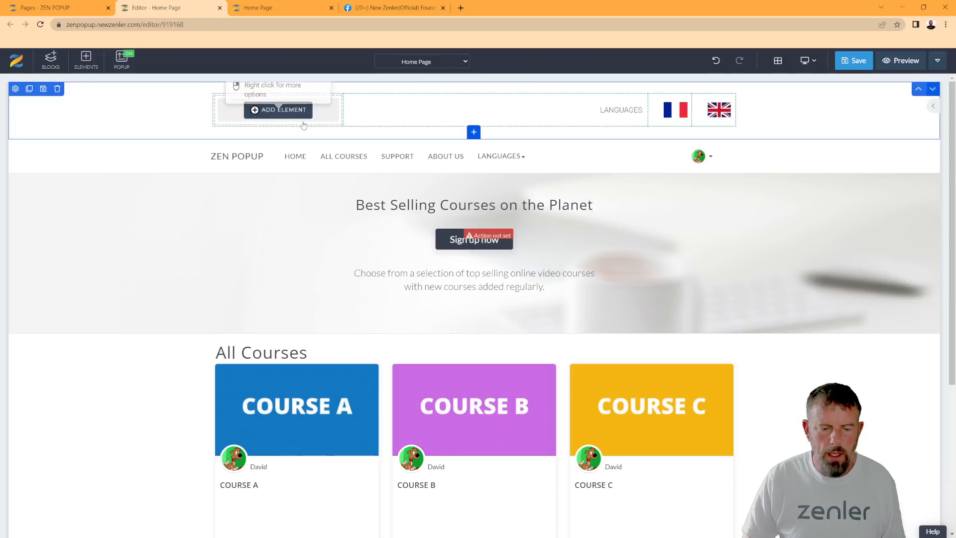
pyautogui.click(855, 61)
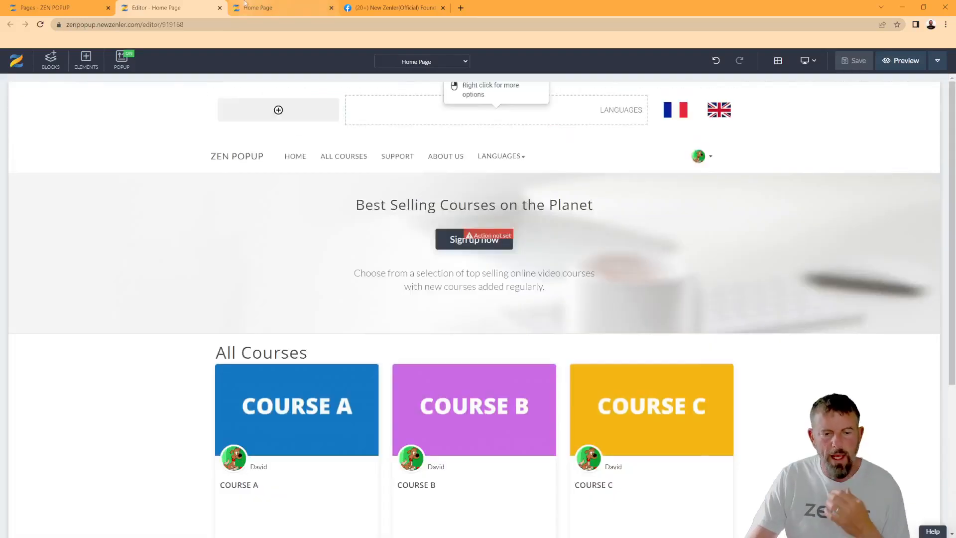
# Reload the Home Page preview to check the right-aligned language row, and return to the page editor
pyautogui.click(256, 10)
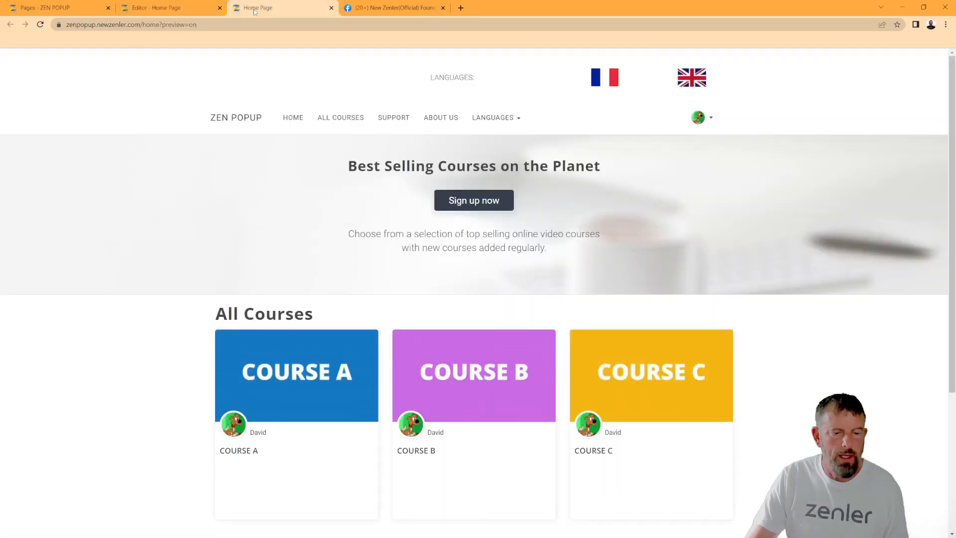
pyautogui.click(40, 25)
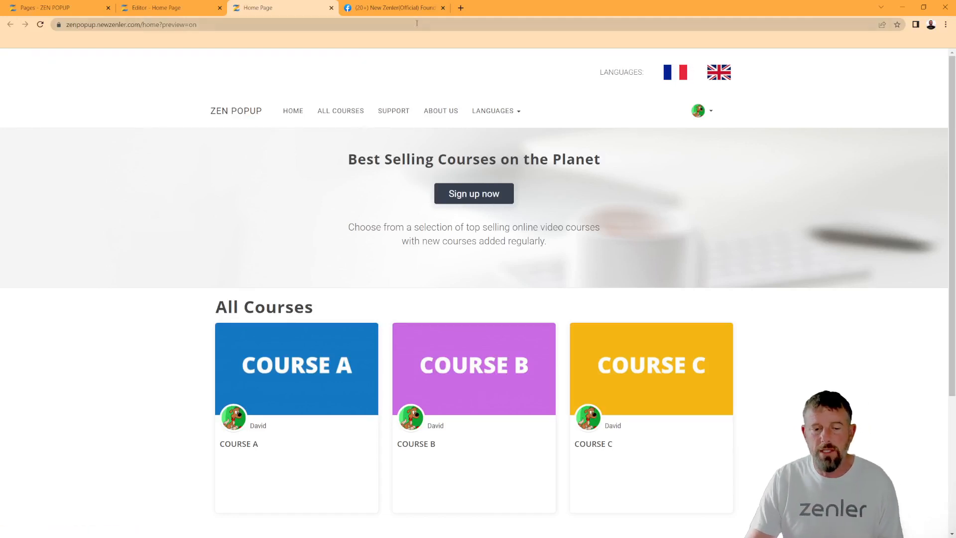
pyautogui.click(159, 9)
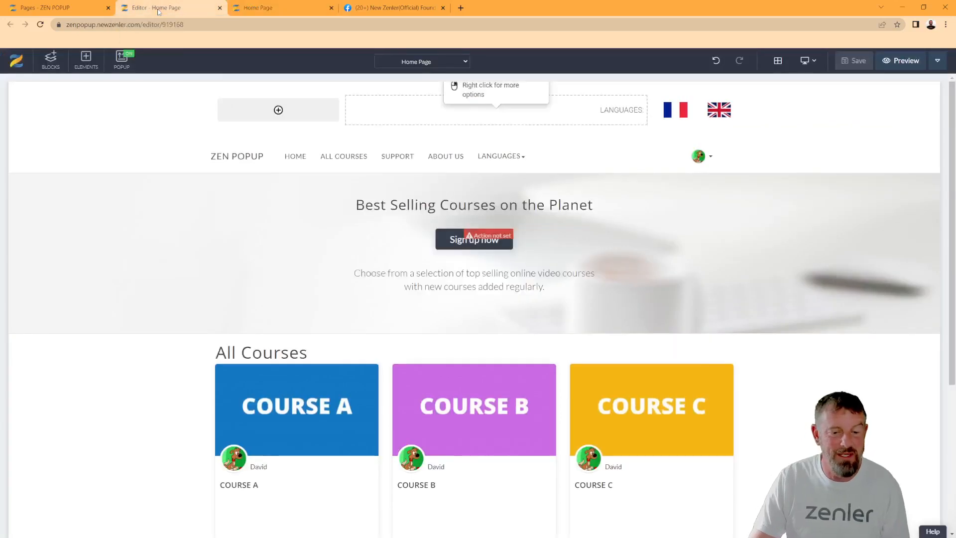
# Delete the block containing the LANGUAGES: label and the two flags above the site header
pyautogui.click(157, 163)
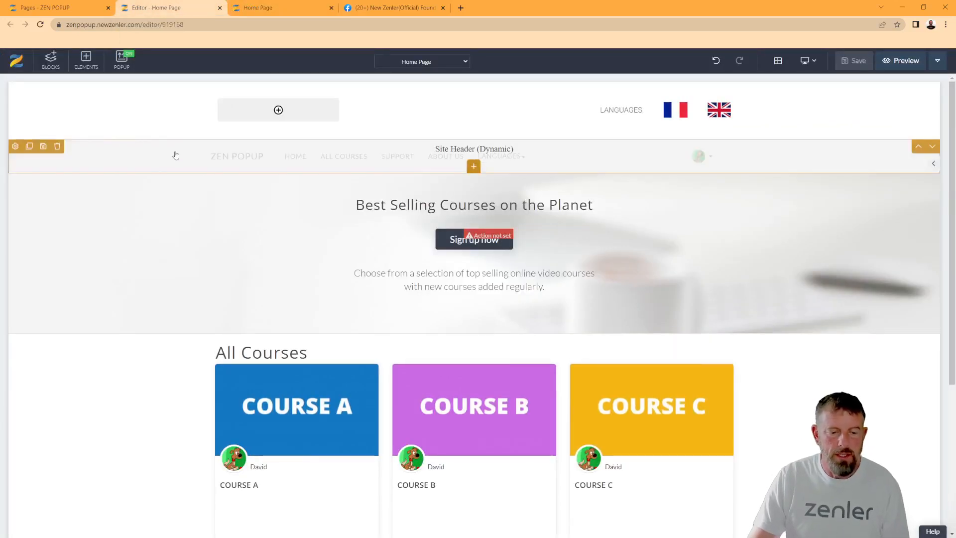
pyautogui.click(15, 146)
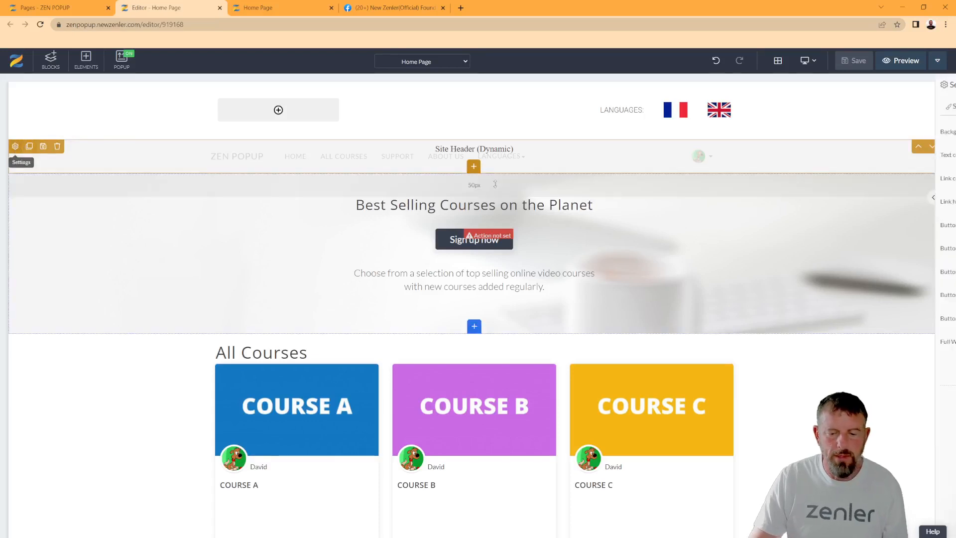
pyautogui.click(63, 113)
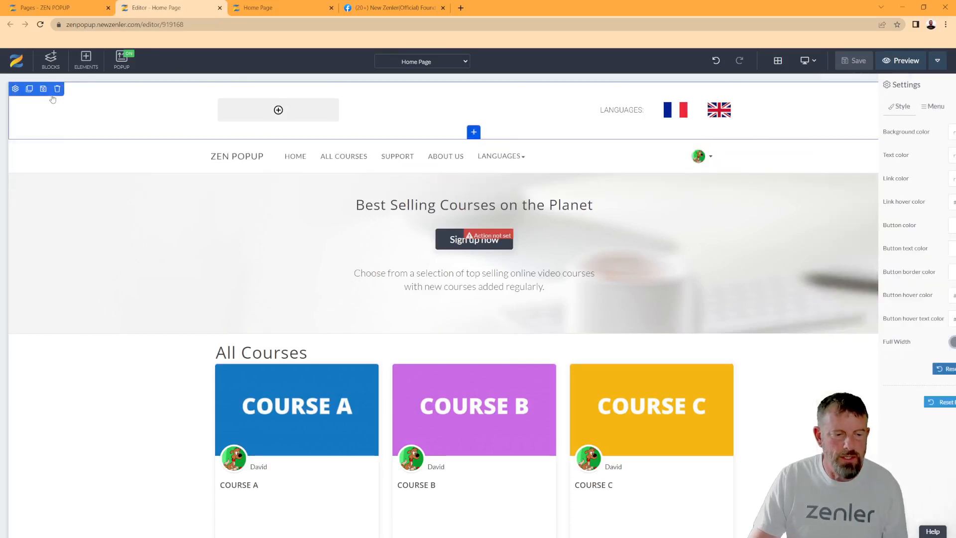
pyautogui.click(56, 89)
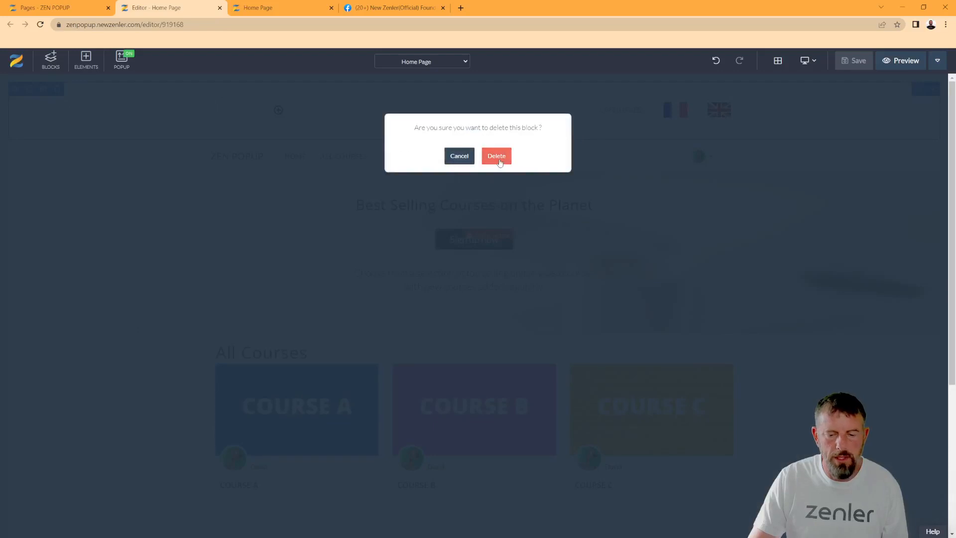
pyautogui.click(498, 157)
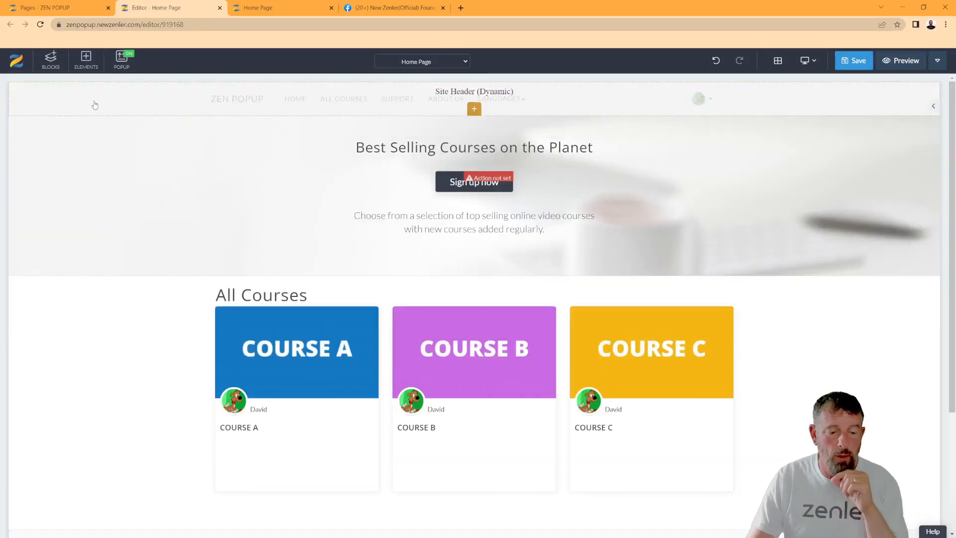
# Delete the UK and FRENCH sub-menu links under LANGUAGES in the site header's menu
pyautogui.click(15, 89)
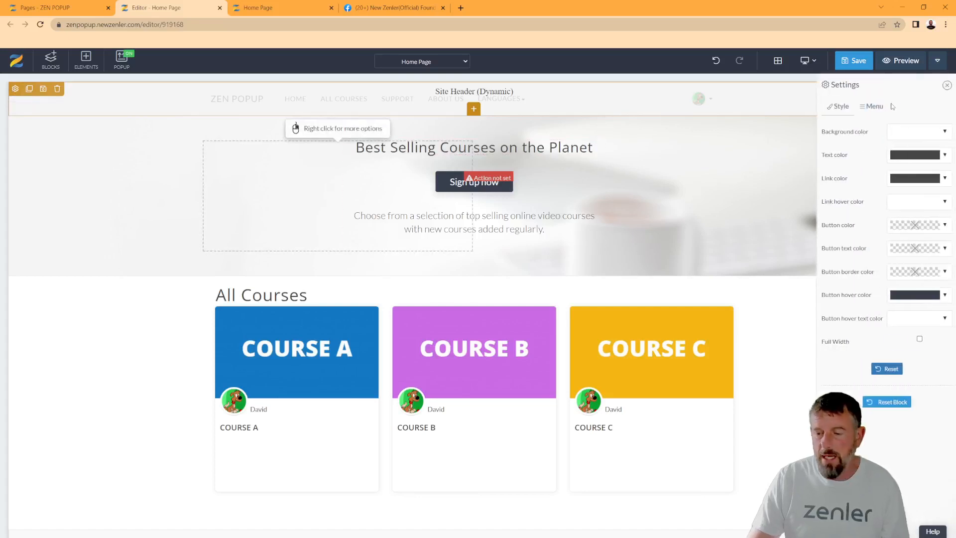
pyautogui.click(875, 106)
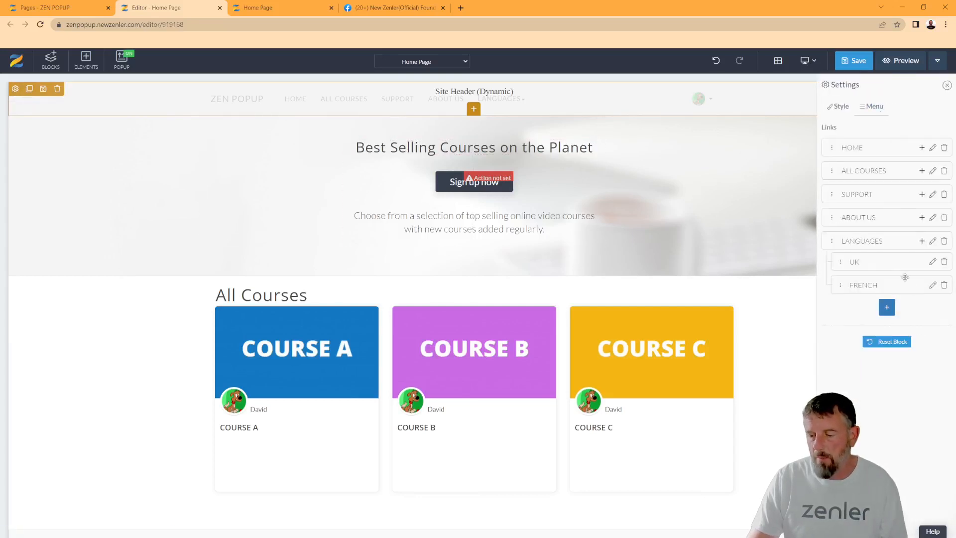
pyautogui.click(943, 263)
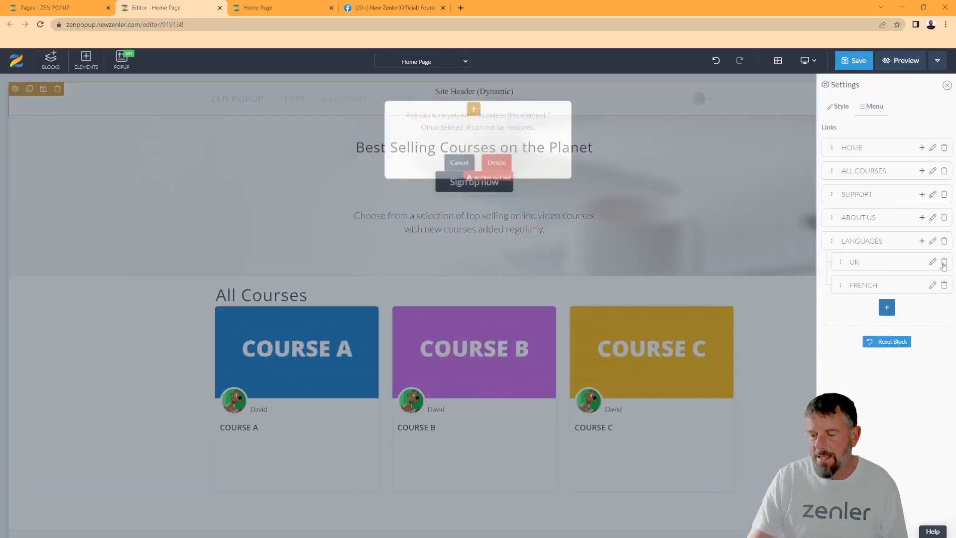
pyautogui.click(496, 173)
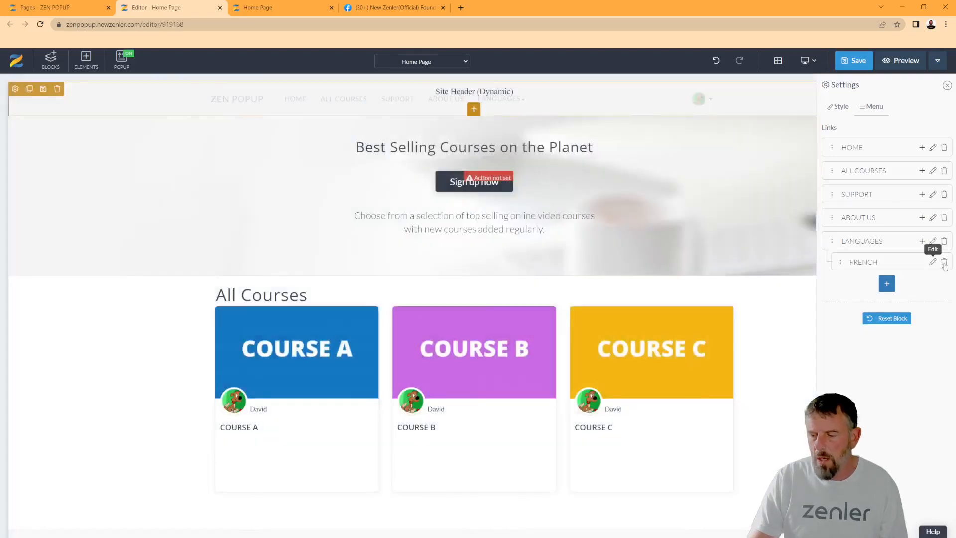
pyautogui.click(944, 262)
pyautogui.click(497, 176)
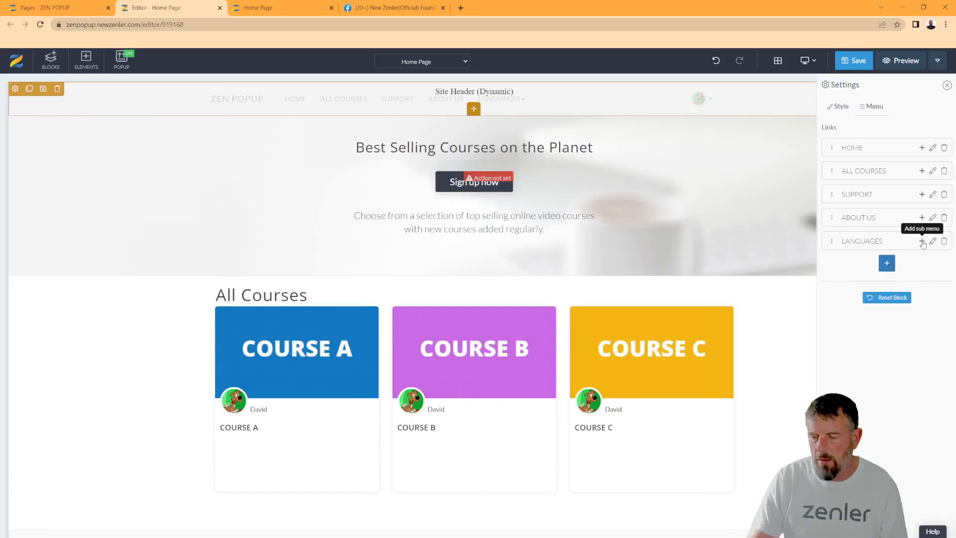
pyautogui.click(933, 241)
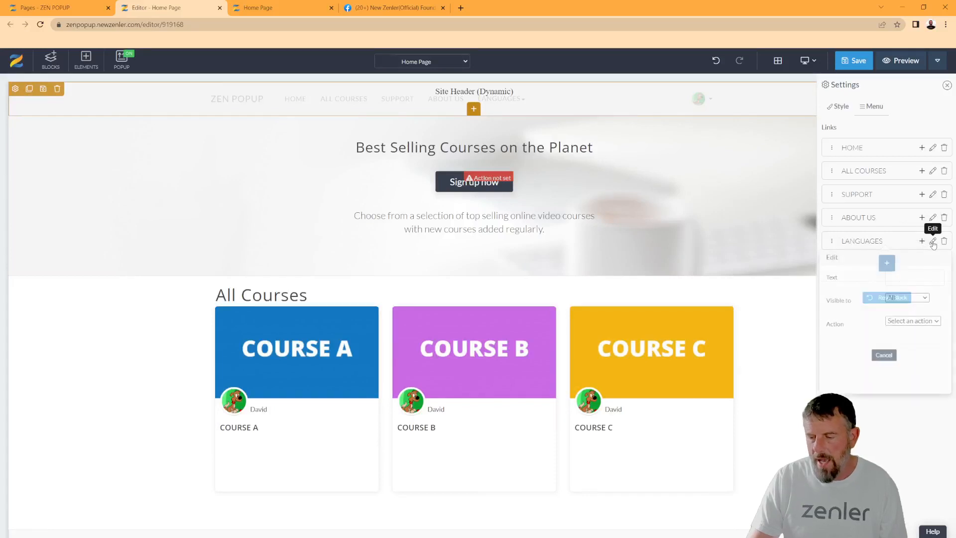
pyautogui.click(915, 326)
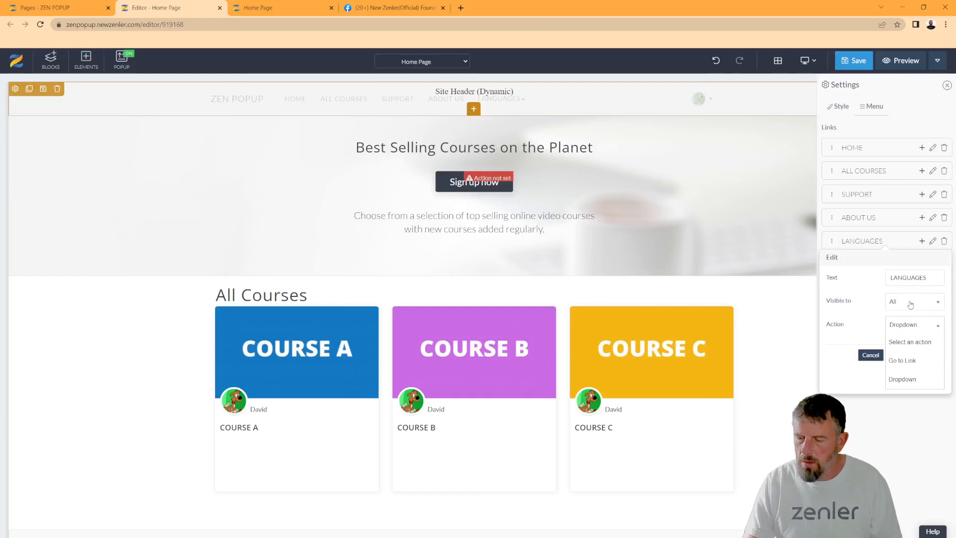
pyautogui.click(909, 302)
pyautogui.click(912, 434)
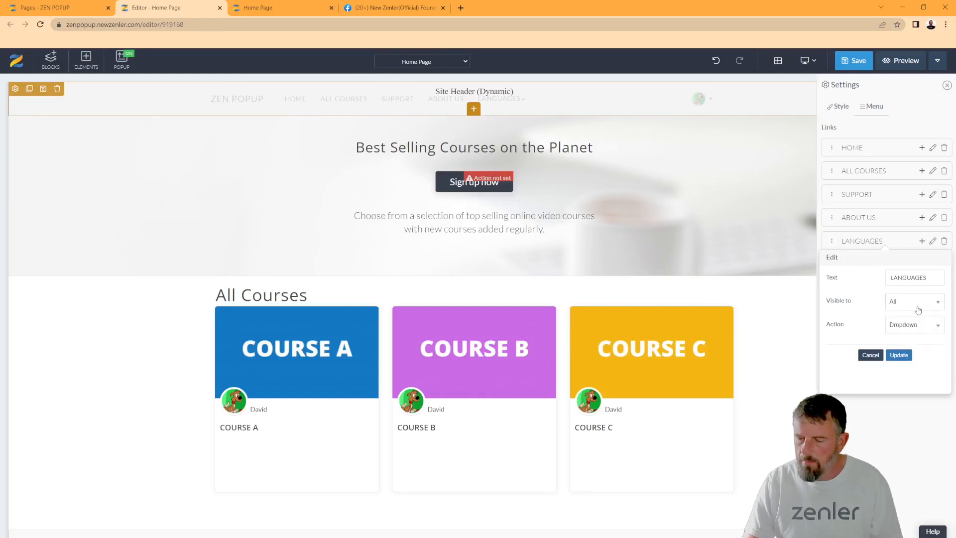
pyautogui.click(918, 310)
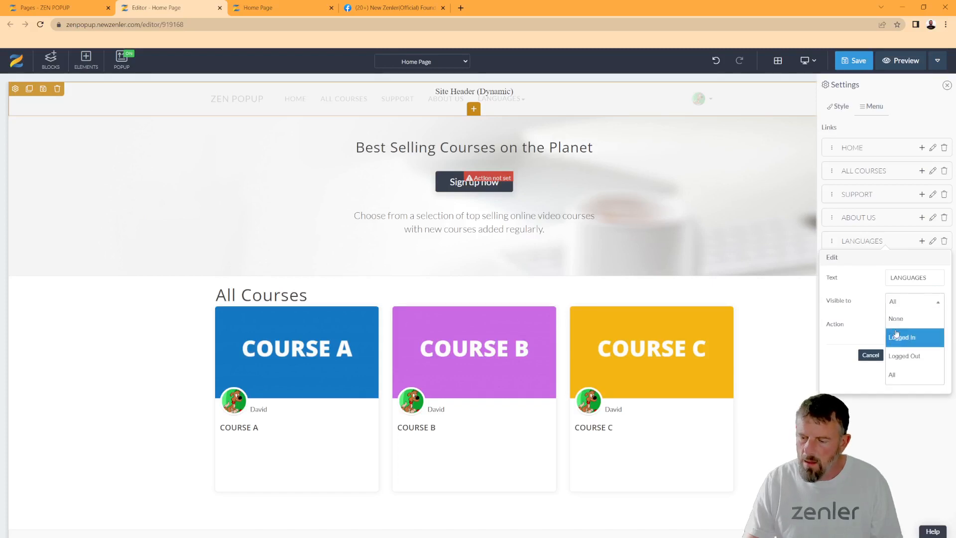
pyautogui.click(880, 286)
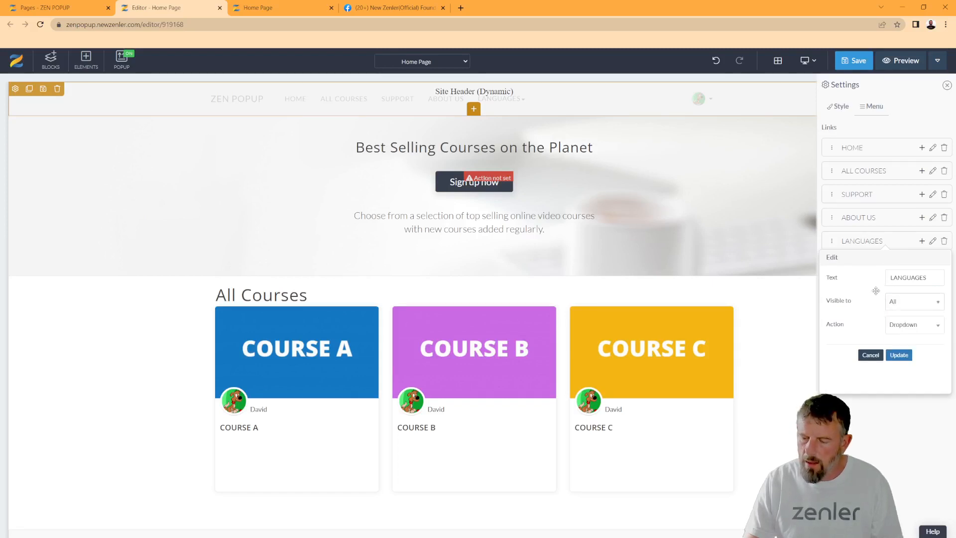
pyautogui.click(921, 330)
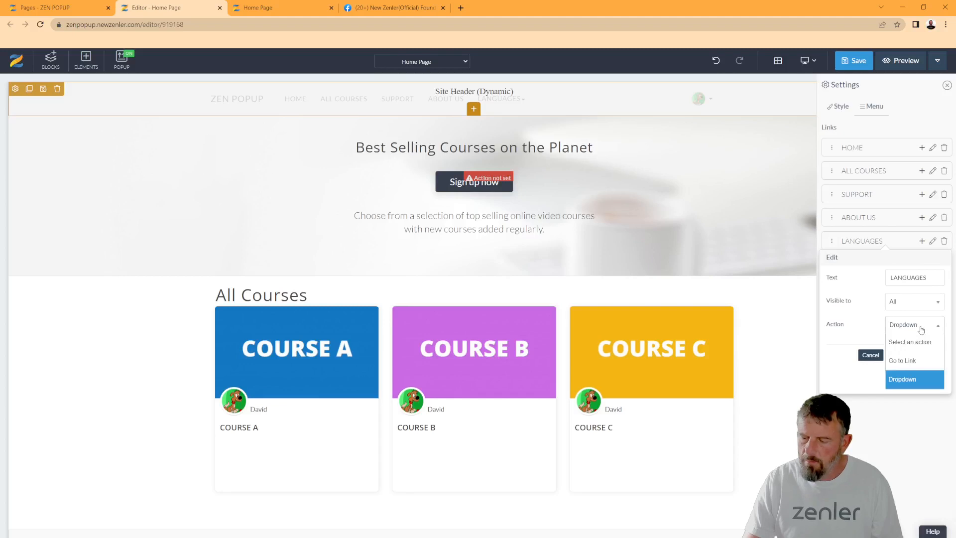
pyautogui.click(914, 342)
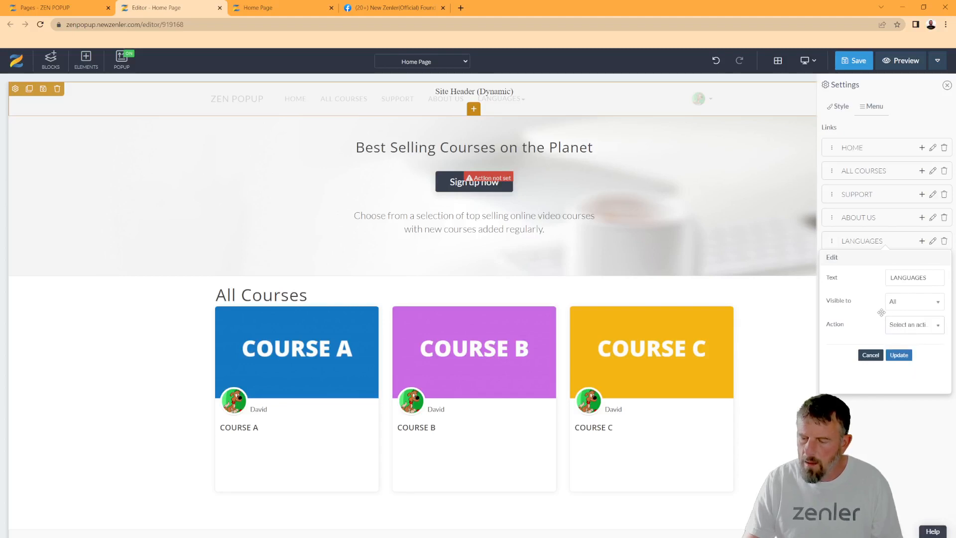
pyautogui.click(905, 326)
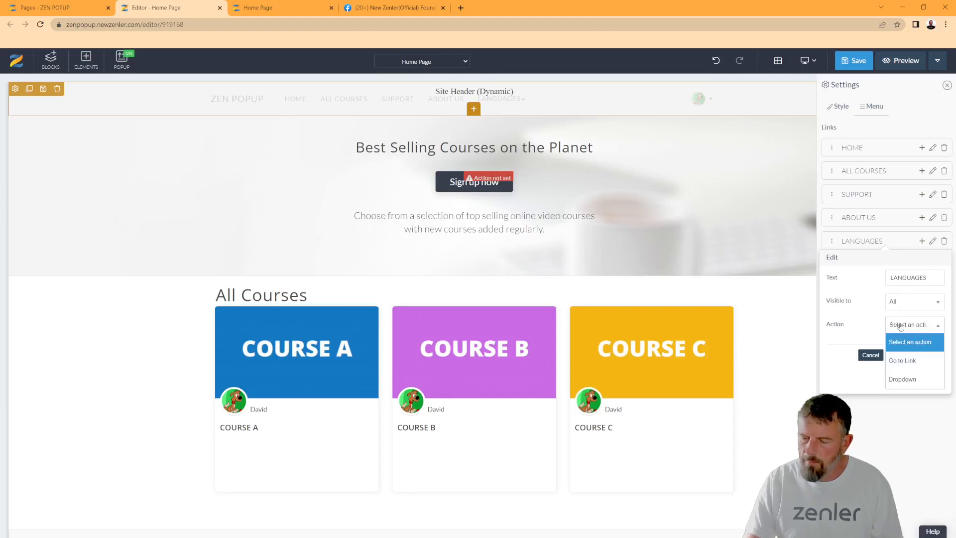
pyautogui.click(872, 313)
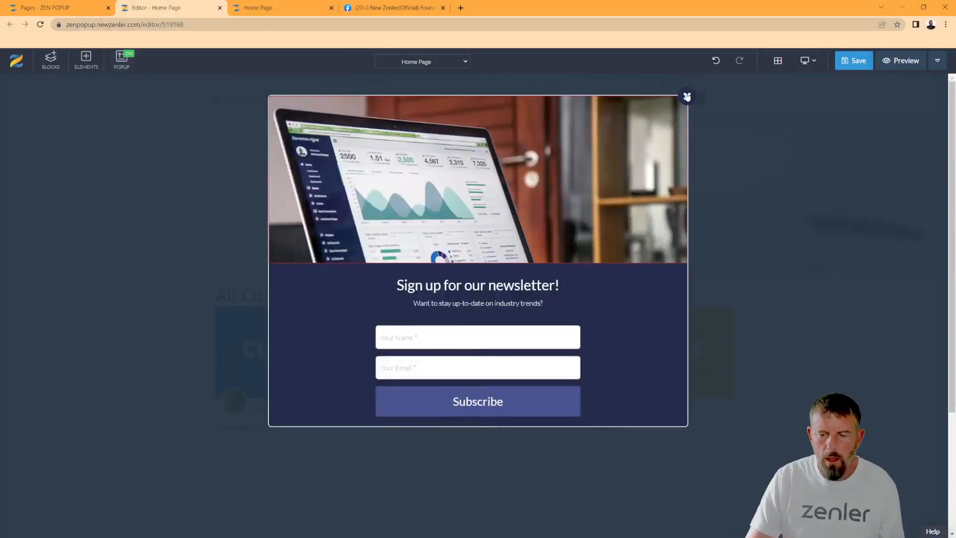
pyautogui.click(629, 93)
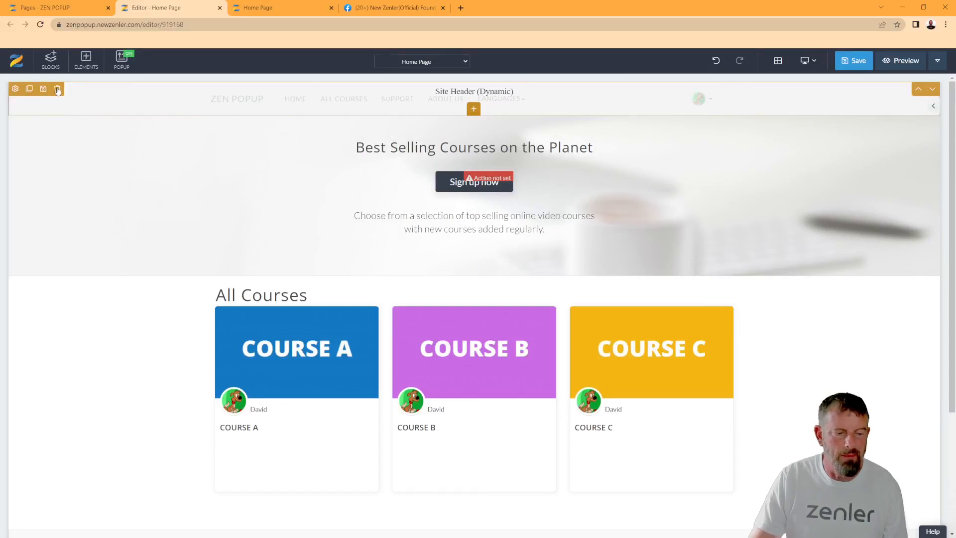
# Delete the LANGUAGES link from the site header's menu
pyautogui.click(15, 89)
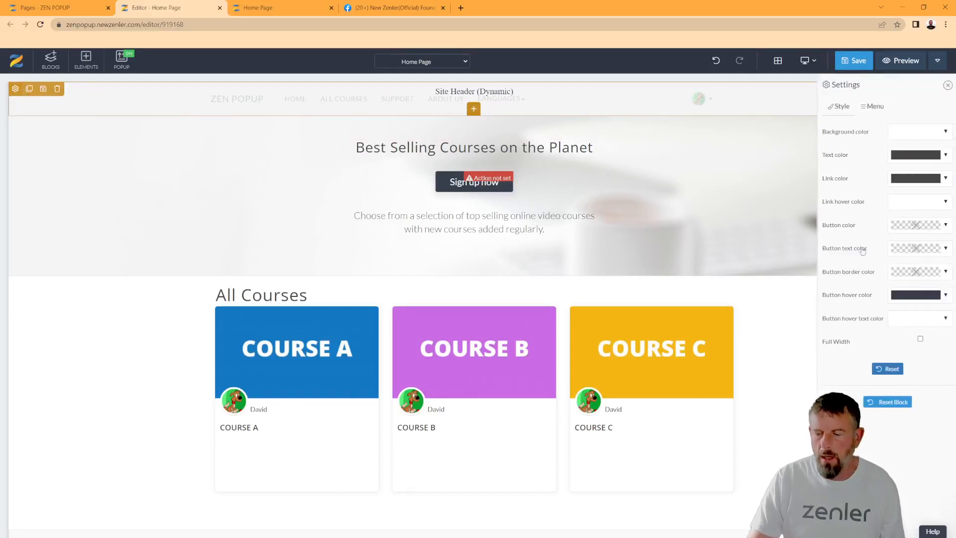
pyautogui.click(873, 106)
pyautogui.click(944, 241)
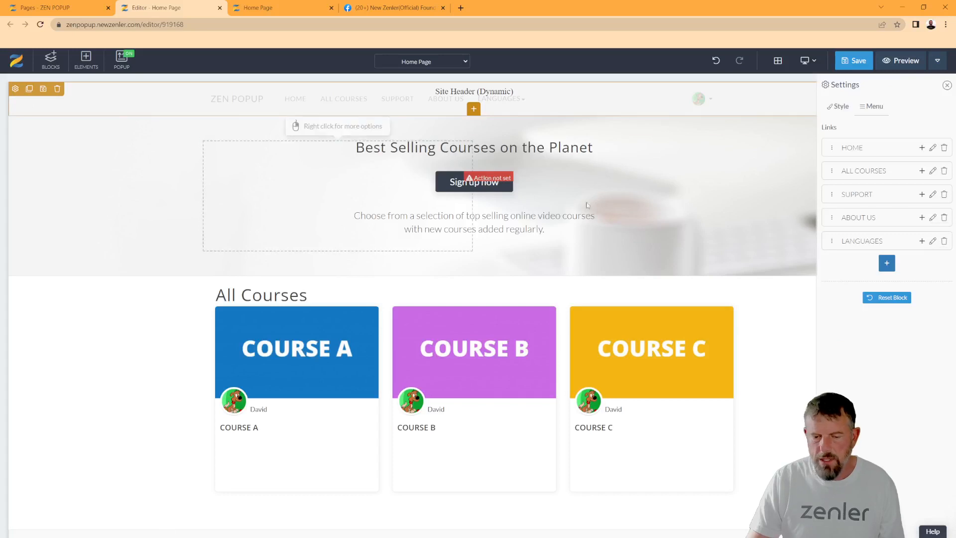
pyautogui.click(496, 176)
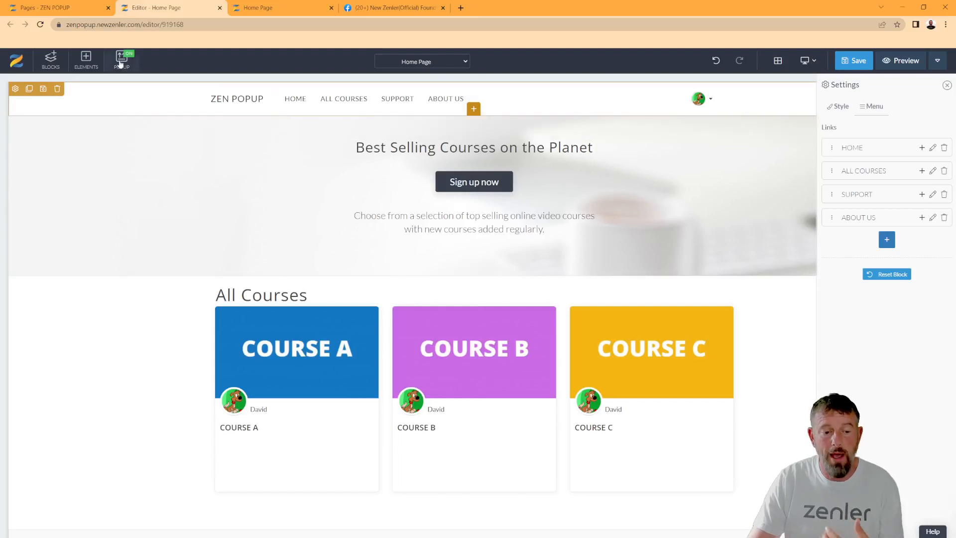
# Apply the "Powerful Automation for Online Courses" design with the laptop background to the Home Page popup
pyautogui.click(121, 61)
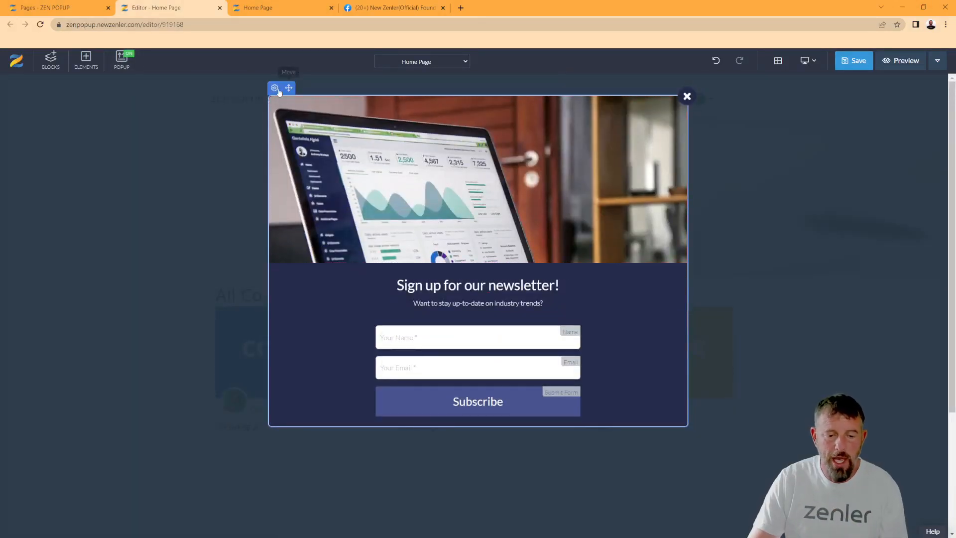
pyautogui.click(274, 89)
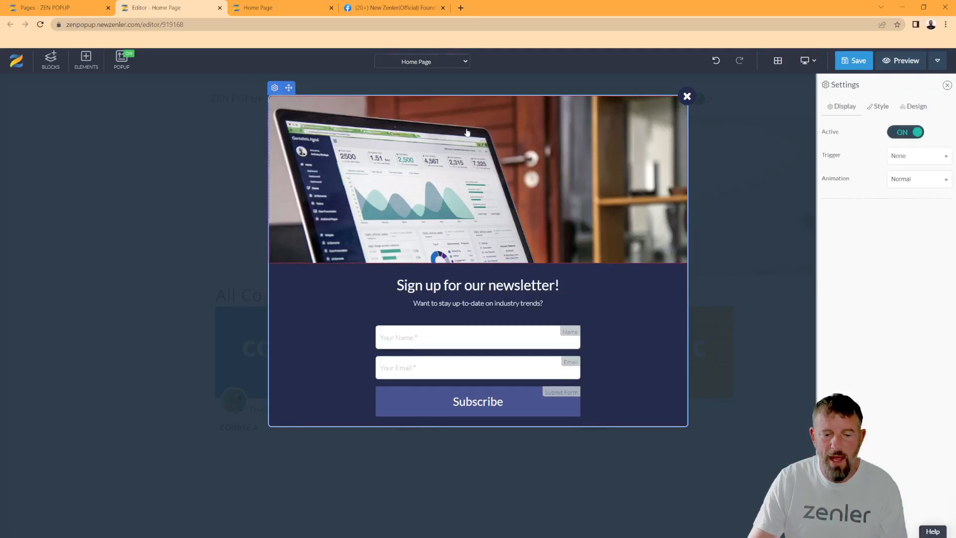
pyautogui.click(914, 108)
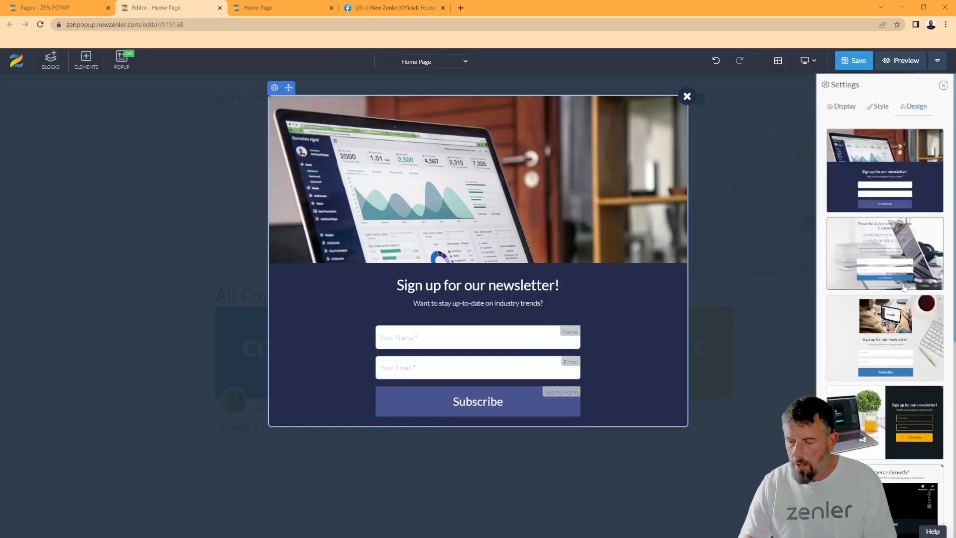
pyautogui.click(845, 249)
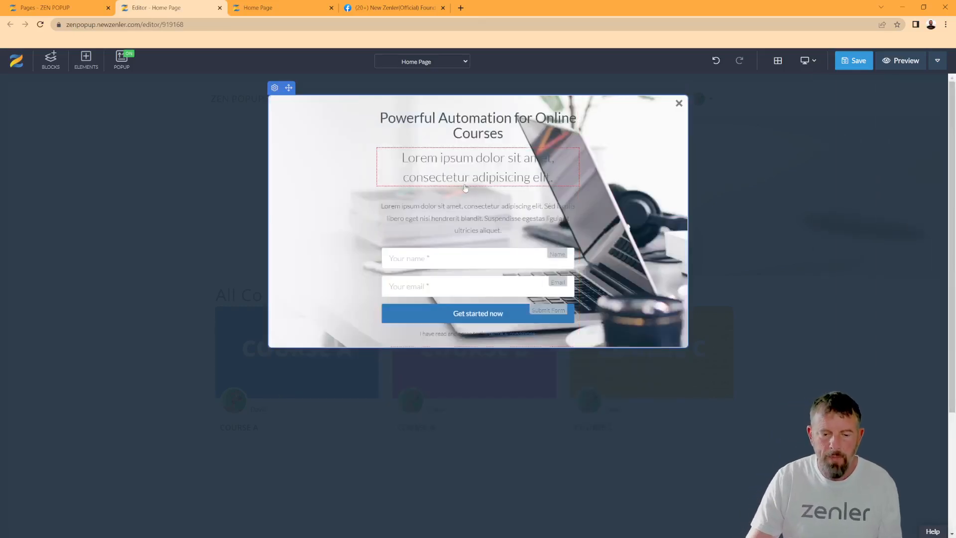
# Replace the popup's heading text with "Choose your language"
pyautogui.click(440, 127)
pyautogui.moveTo(502, 134); pyautogui.dragTo(379, 120)
pyautogui.write('Ch')
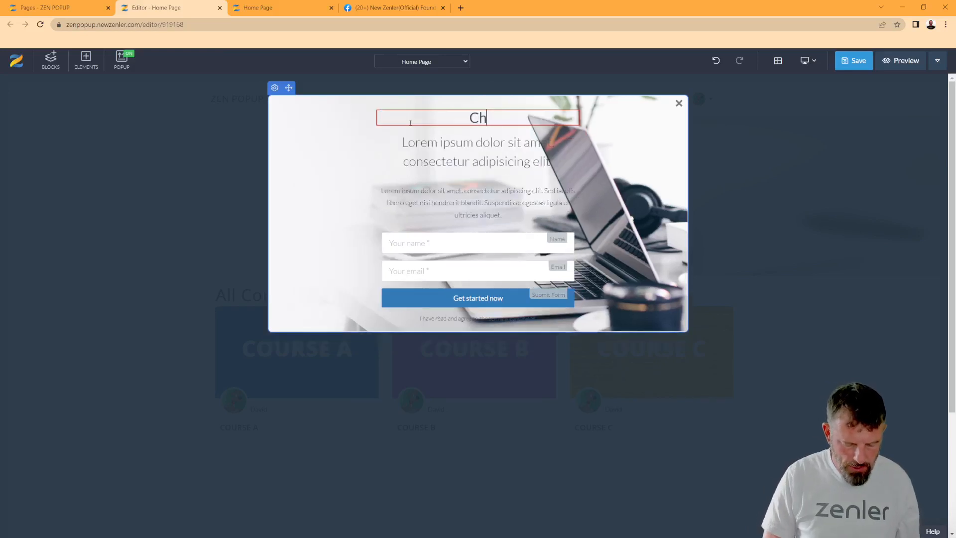
pyautogui.write('oose your ')
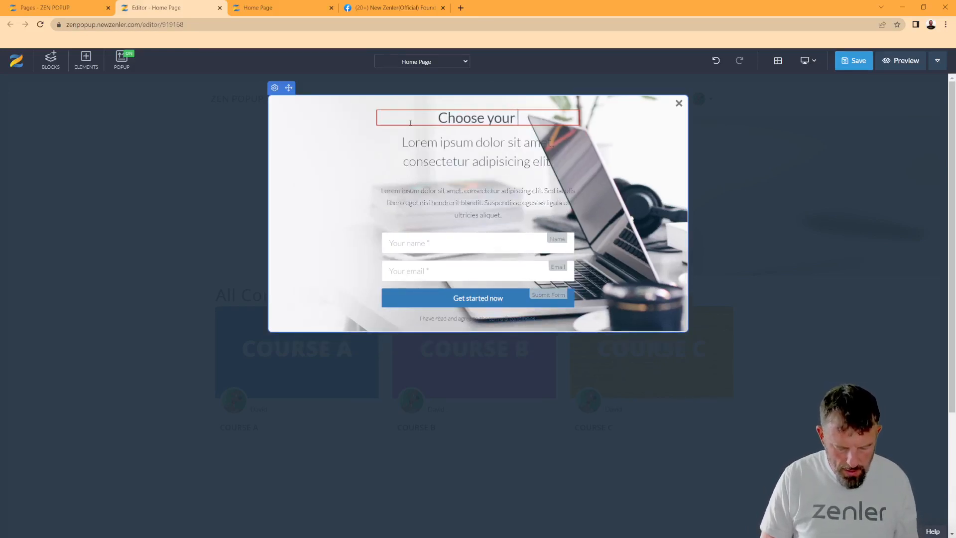
pyautogui.write('language')
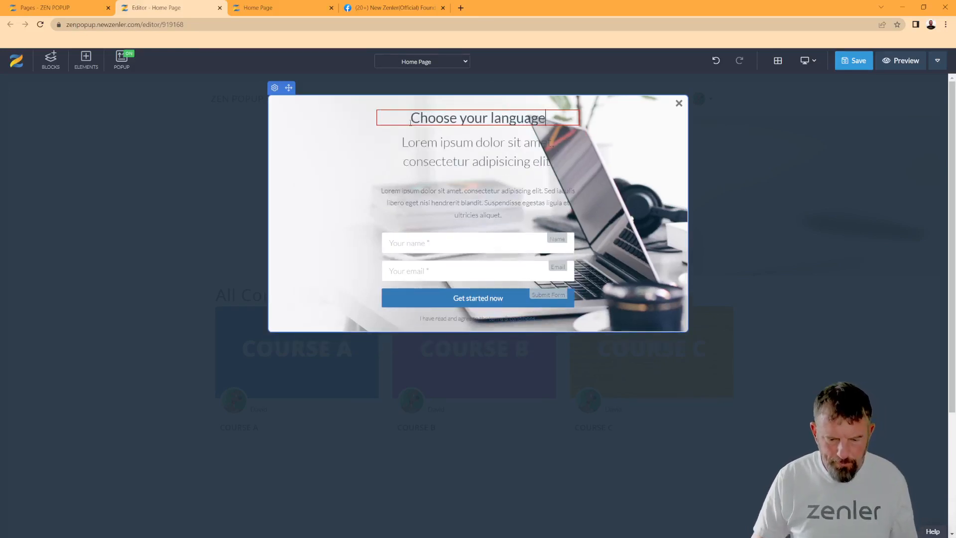
# Remove the large lorem ipsum subheading directly beneath the popup's heading
pyautogui.click(540, 159)
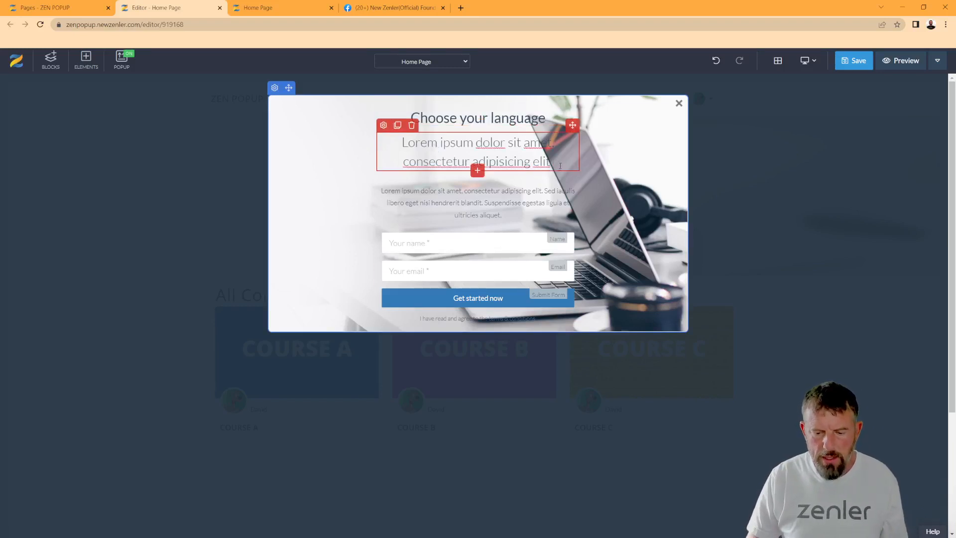
pyautogui.moveTo(553, 162); pyautogui.dragTo(394, 143)
pyautogui.press('BackSpace')
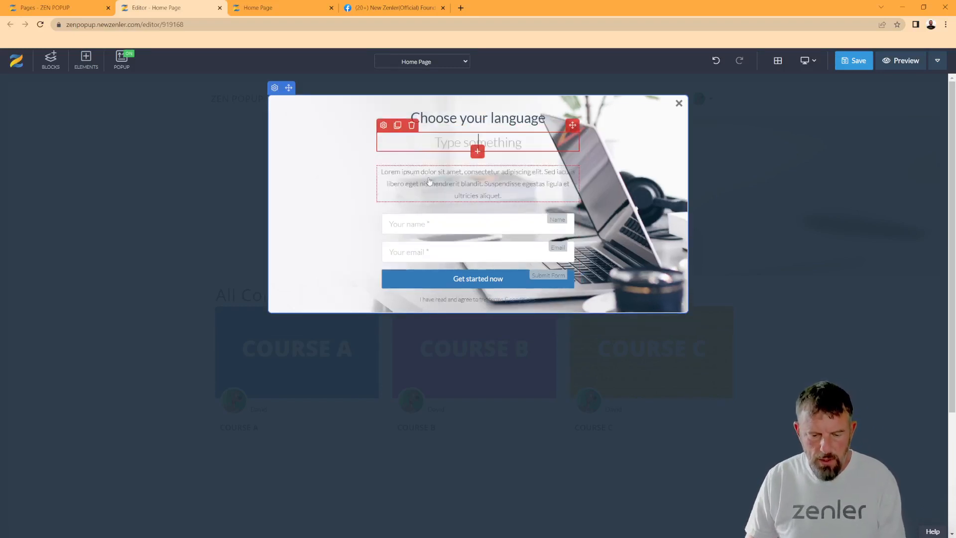
pyautogui.press('BackSpace')
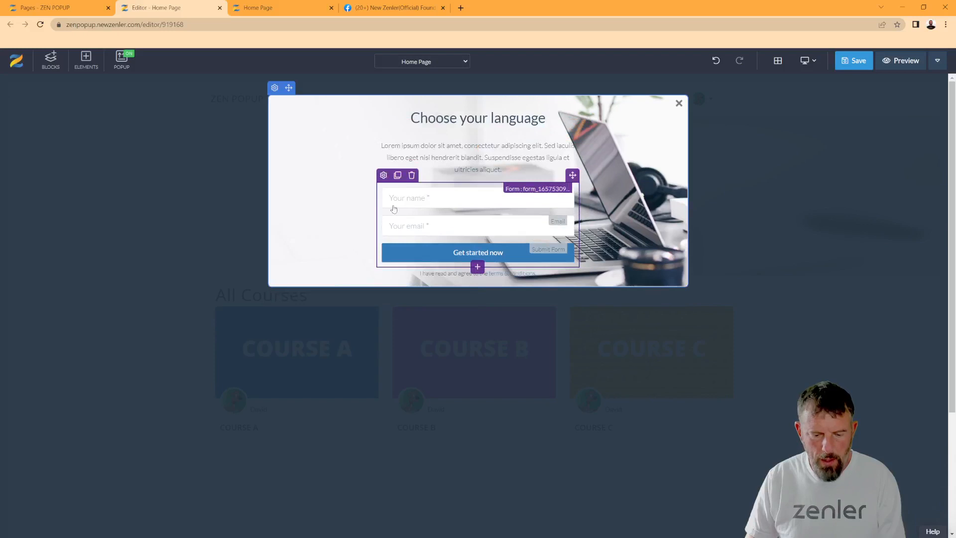
# Delete the name and email form and the terms & conditions line from the popup
pyautogui.click(413, 175)
pyautogui.click(496, 165)
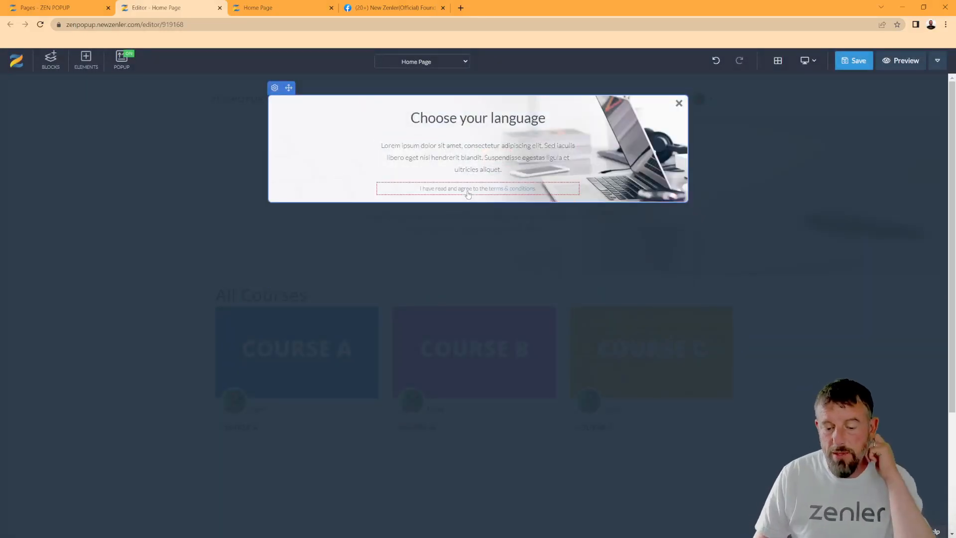
pyautogui.click(411, 175)
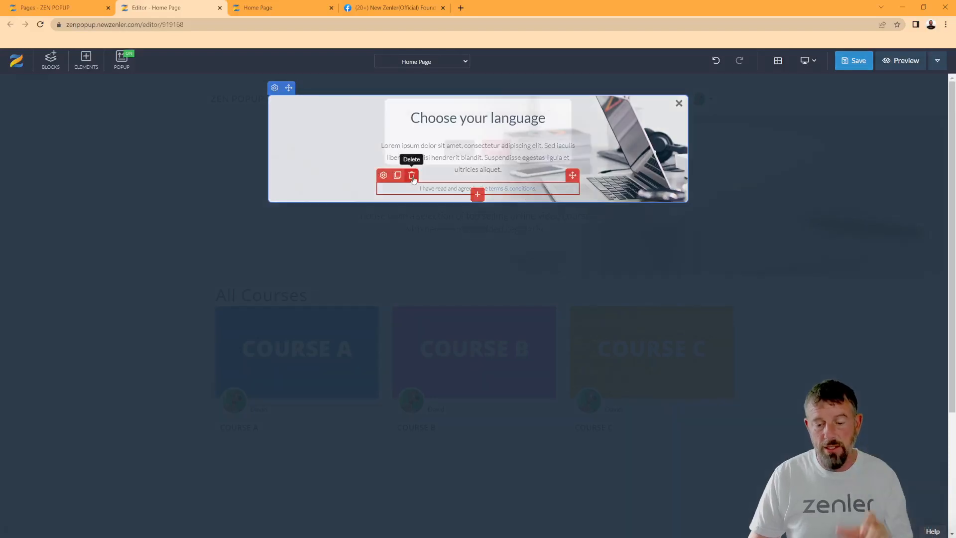
pyautogui.click(496, 163)
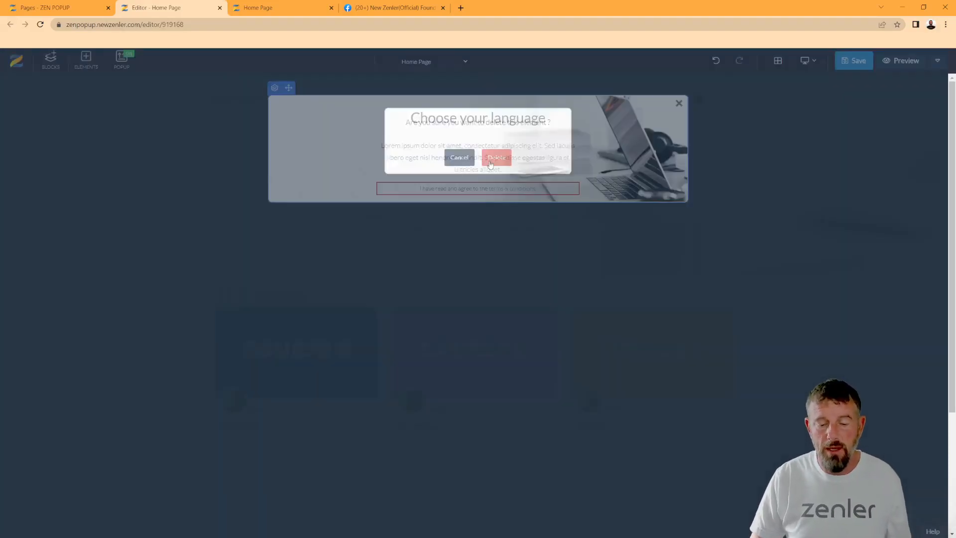
# Set the popup's border color to orange, #ff9900, in its style settings
pyautogui.click(274, 88)
pyautogui.click(902, 114)
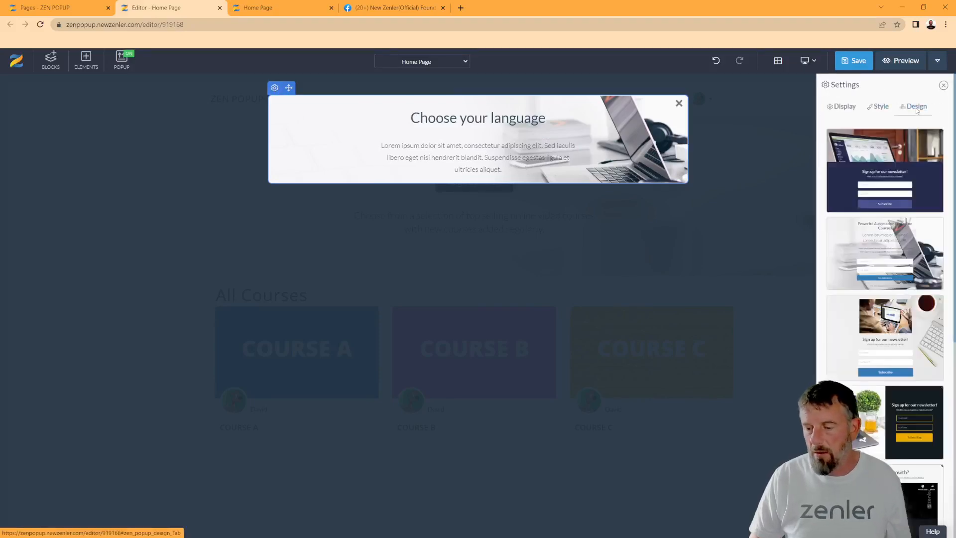
pyautogui.click(879, 107)
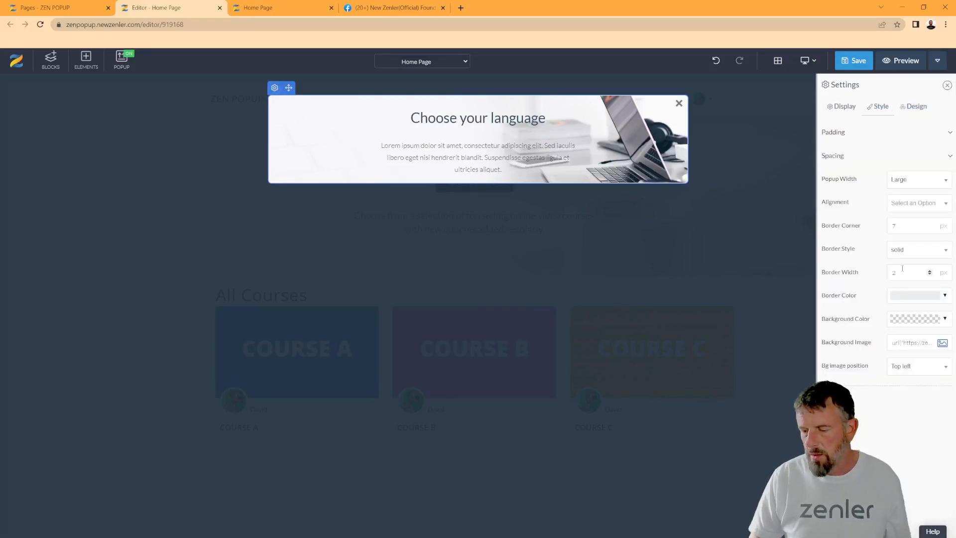
pyautogui.click(941, 297)
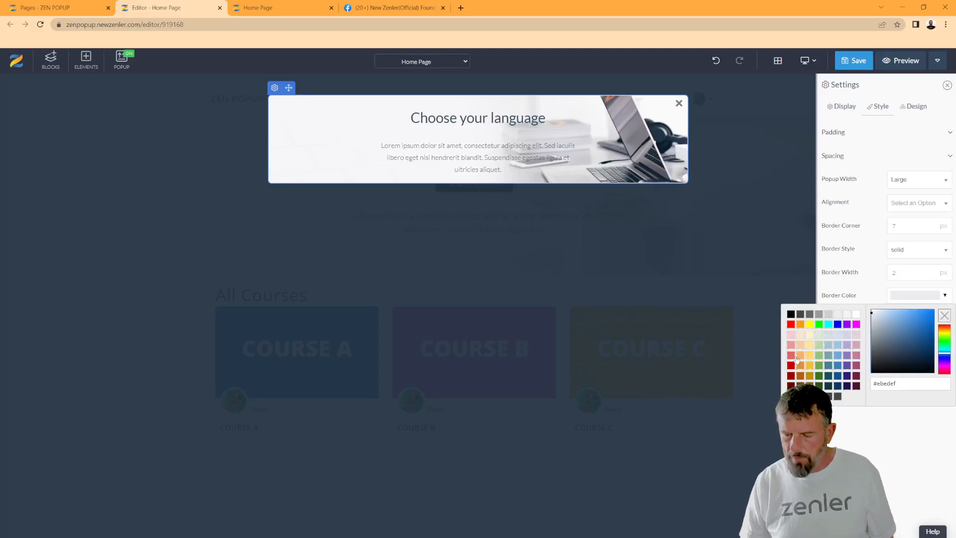
pyautogui.click(800, 324)
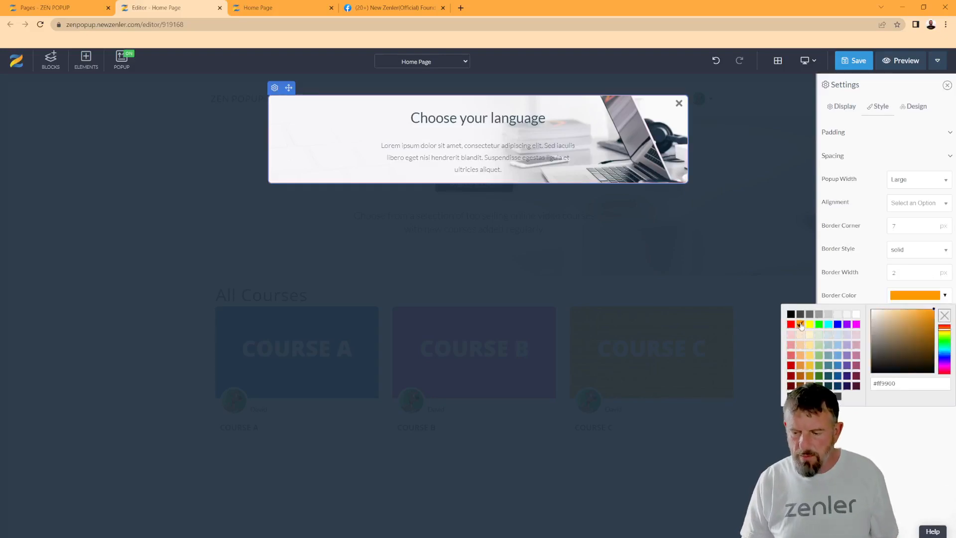
pyautogui.click(865, 296)
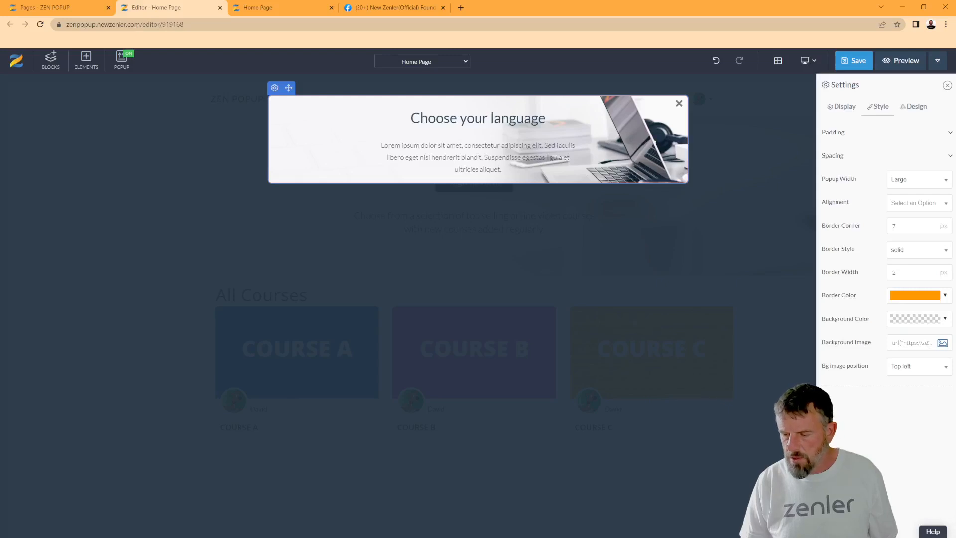
# Remove the popup's background image and set its background color to orange, #ff9900
pyautogui.moveTo(927, 343); pyautogui.dragTo(892, 342)
pyautogui.press('BackSpace')
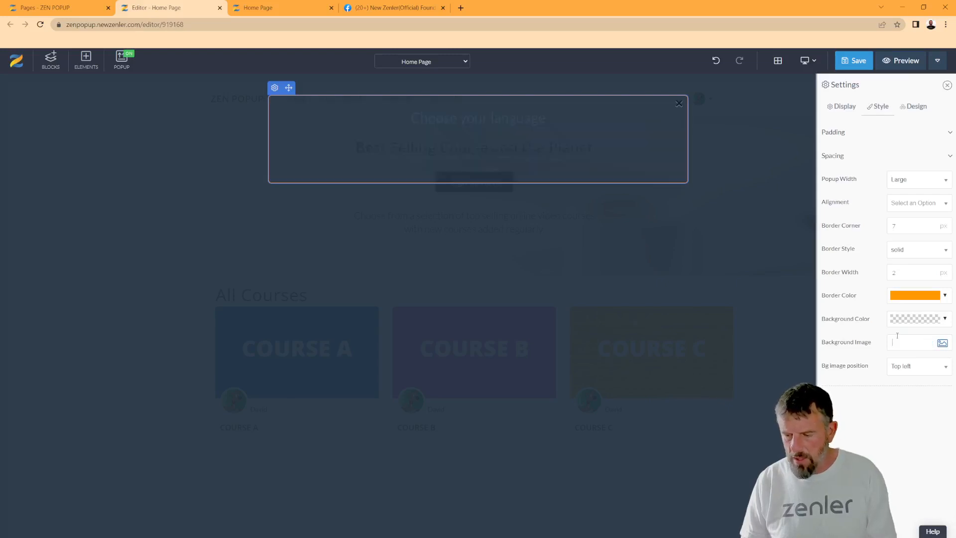
pyautogui.click(945, 321)
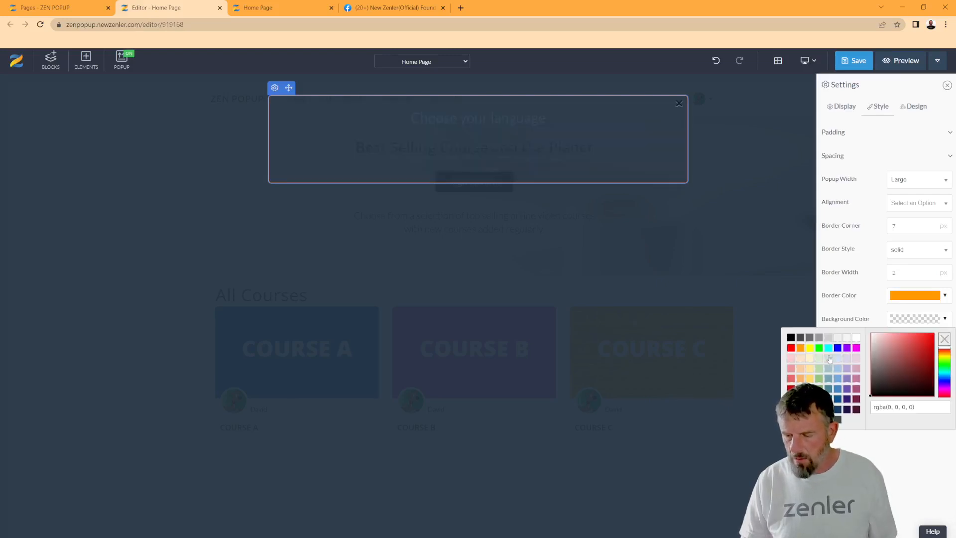
pyautogui.click(801, 348)
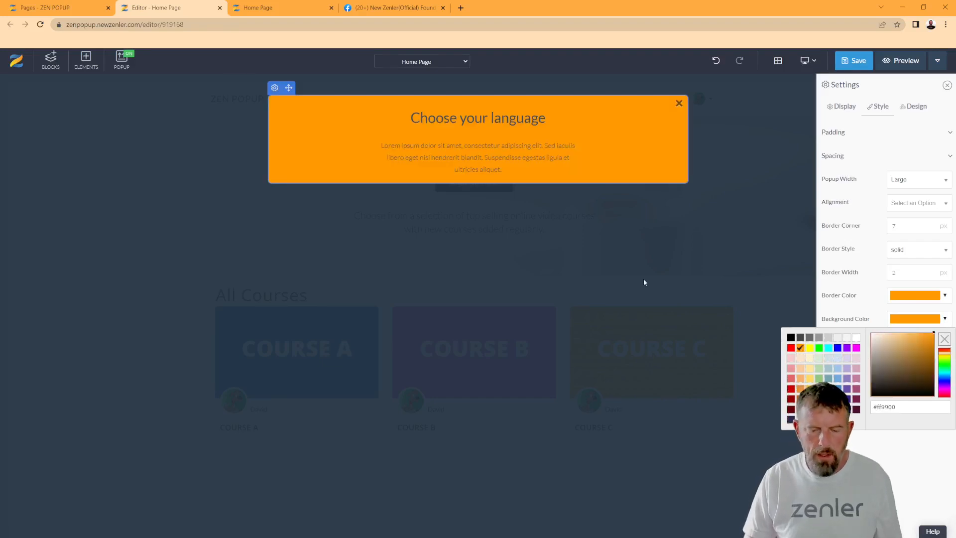
# Try adding 50%/50% two-column rows beneath the popup's lorem ipsum paragraph, and undo them
pyautogui.click(466, 162)
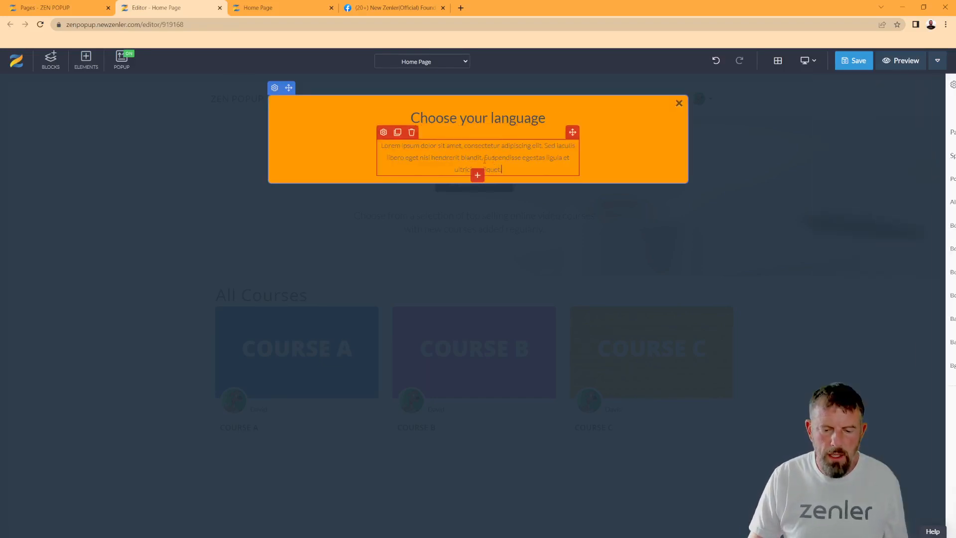
pyautogui.click(476, 176)
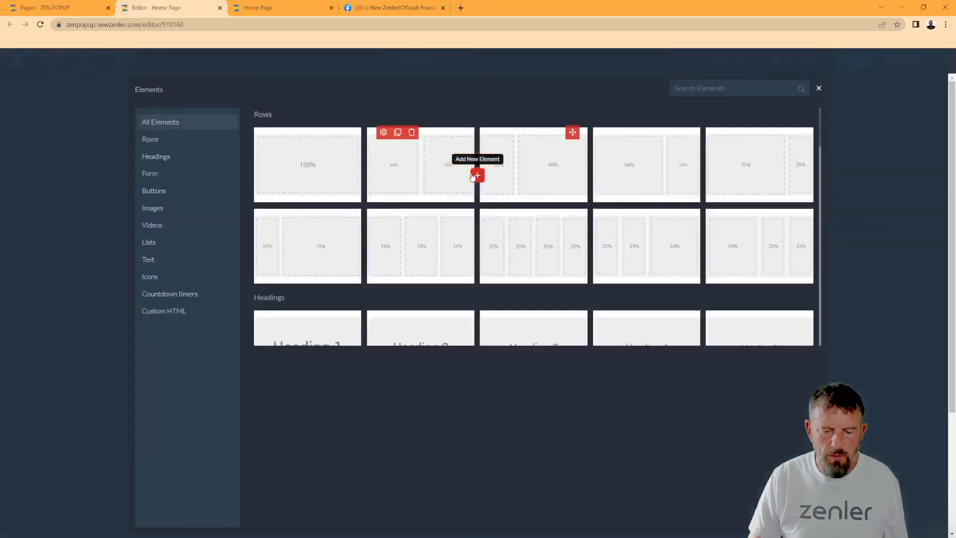
pyautogui.click(397, 170)
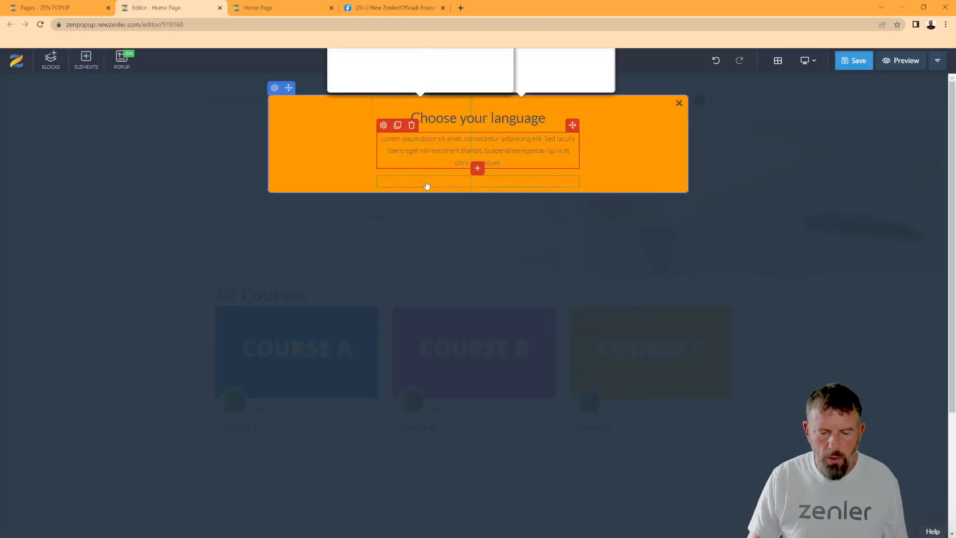
pyautogui.moveTo(436, 189)
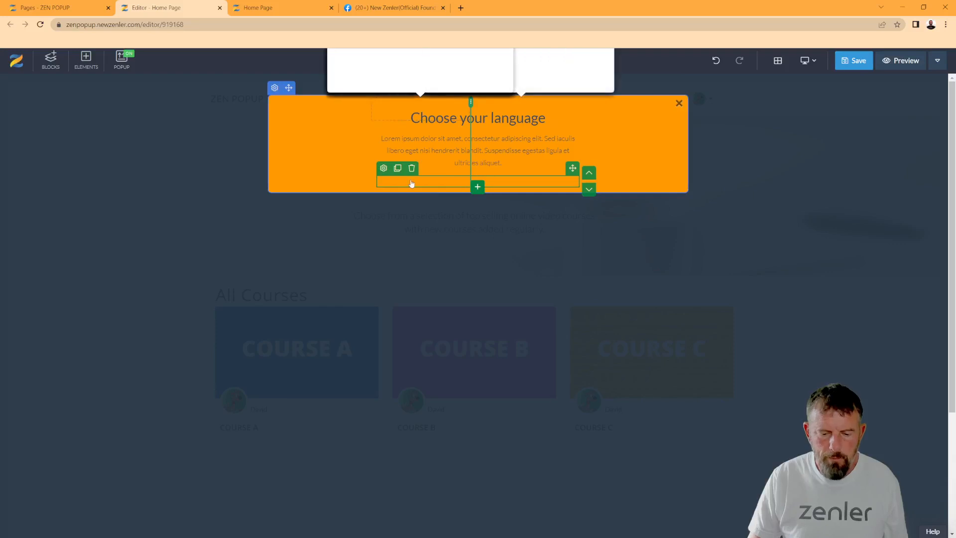
pyautogui.click(477, 187)
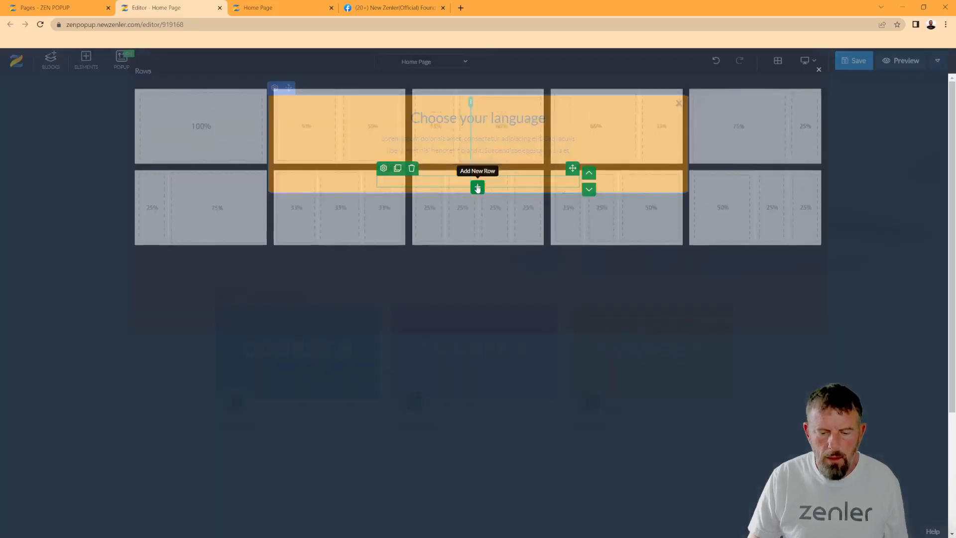
pyautogui.click(351, 153)
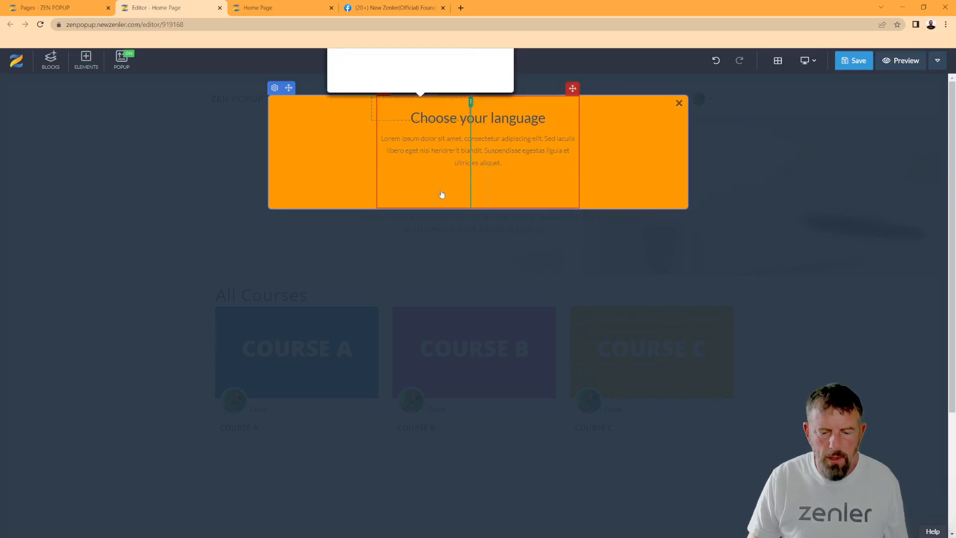
pyautogui.hotkey('ctrl', 'z')
pyautogui.hotkey('ctrl', 'z')
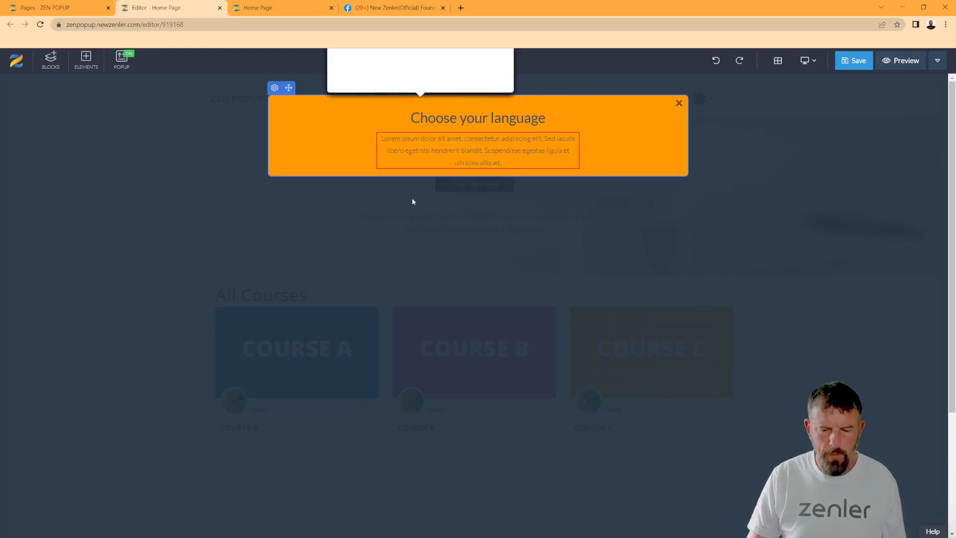
# Set the popup's trigger to On Landing and its animation to Bounce
pyautogui.click(463, 150)
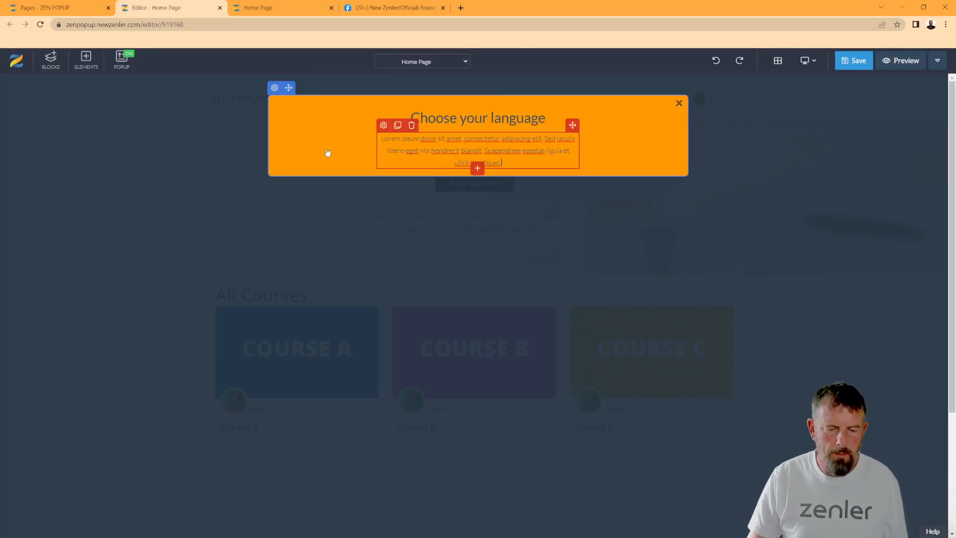
pyautogui.click(319, 131)
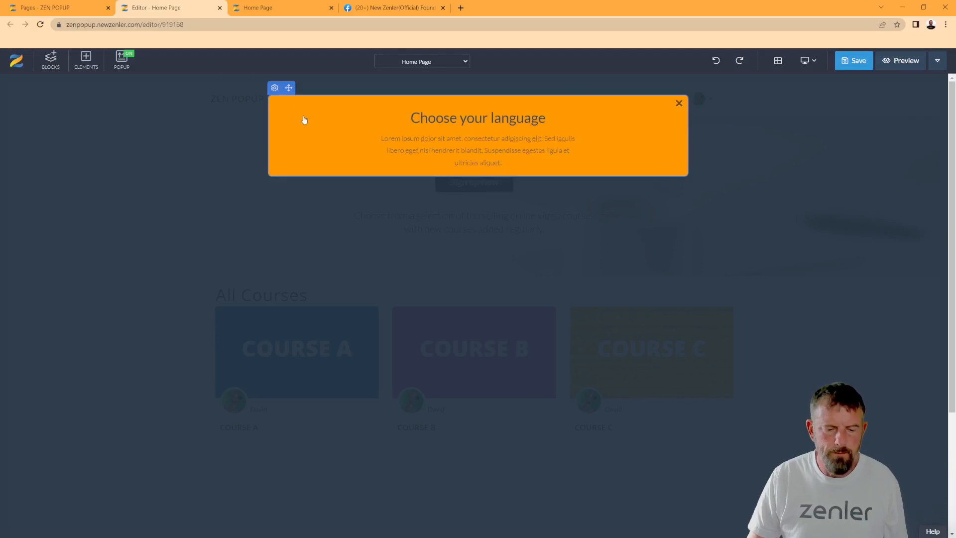
pyautogui.click(274, 88)
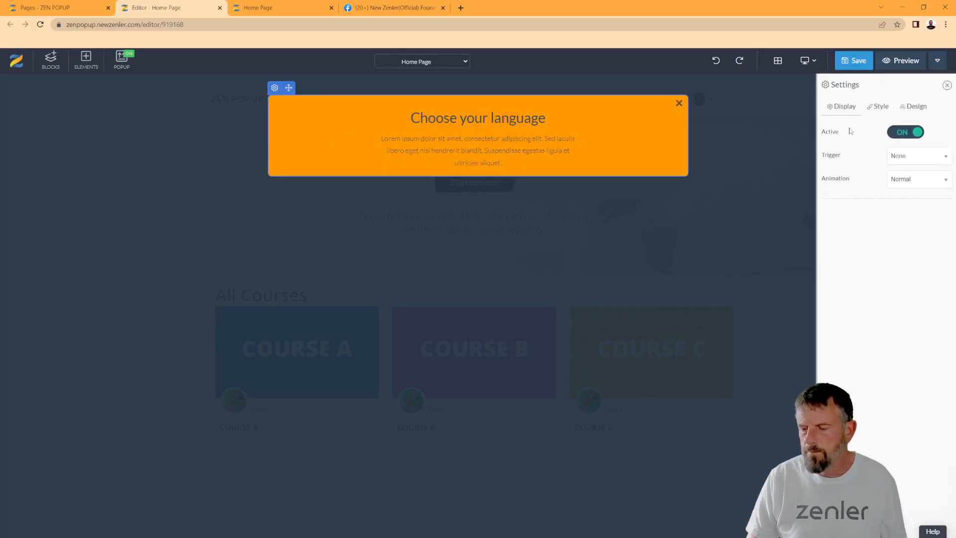
pyautogui.click(925, 161)
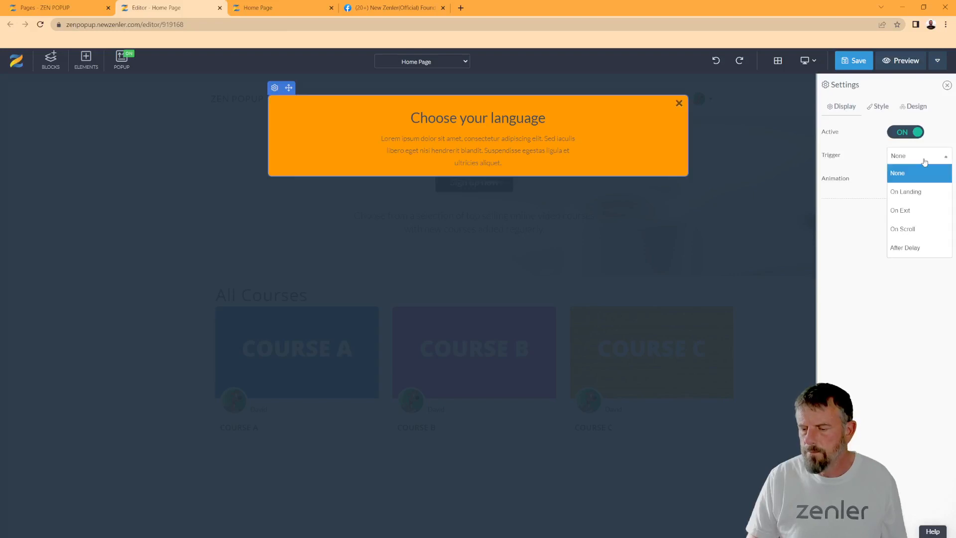
pyautogui.click(904, 194)
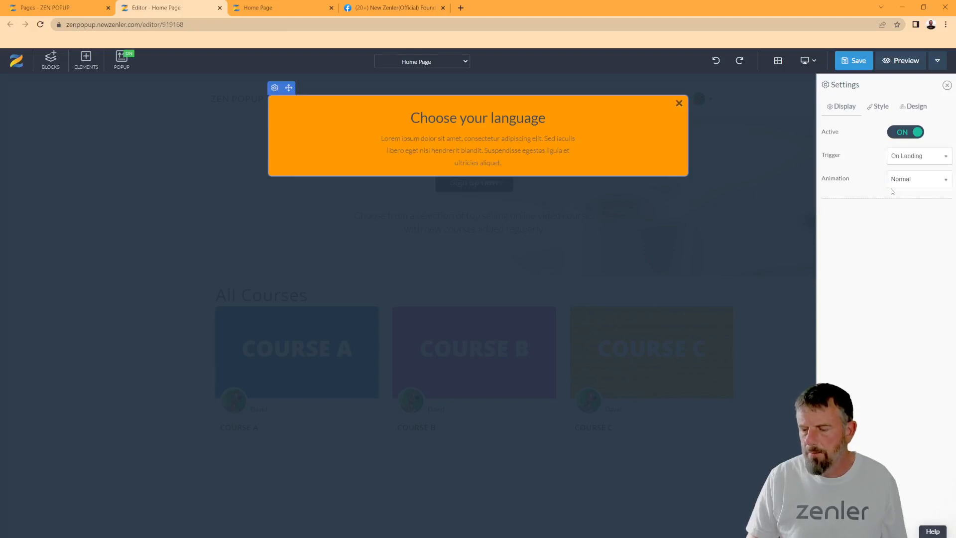
pyautogui.click(896, 182)
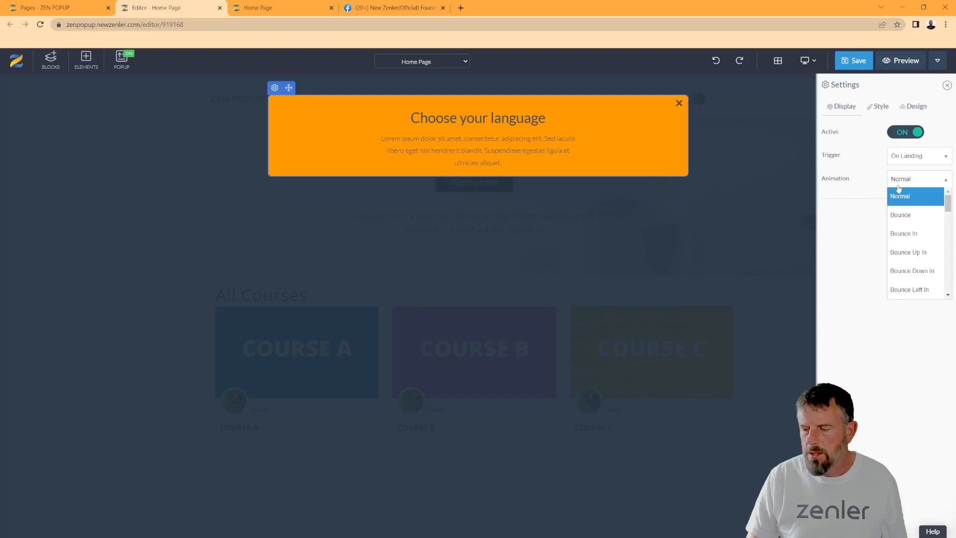
pyautogui.click(899, 215)
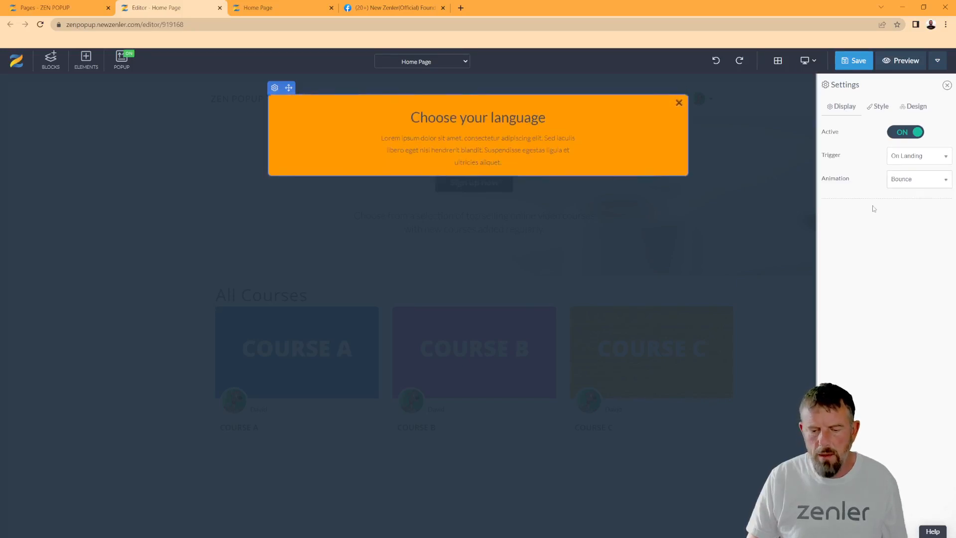
# Replace the popup's lorem ipsum paragraph with the text "FRENCH | ENGLISH"
pyautogui.click(511, 148)
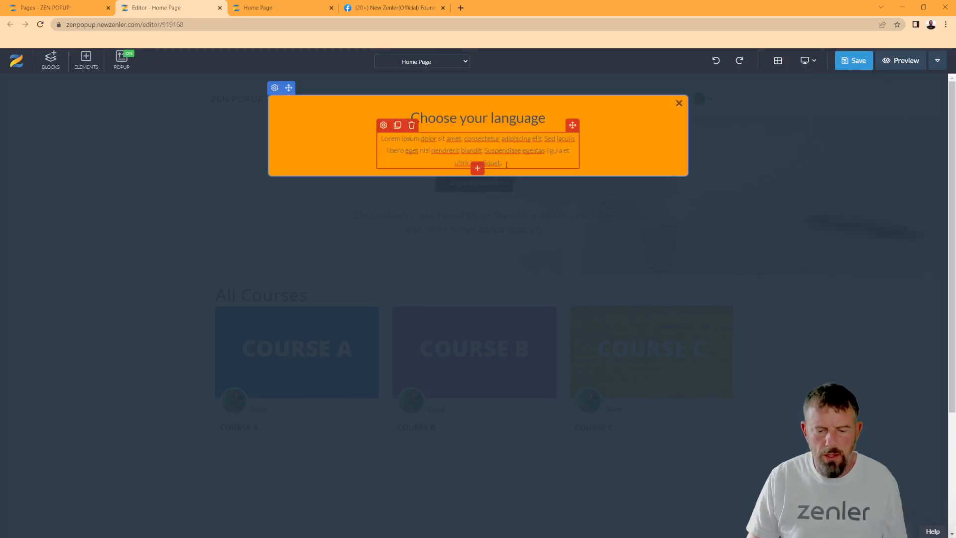
pyautogui.moveTo(502, 164); pyautogui.dragTo(385, 141)
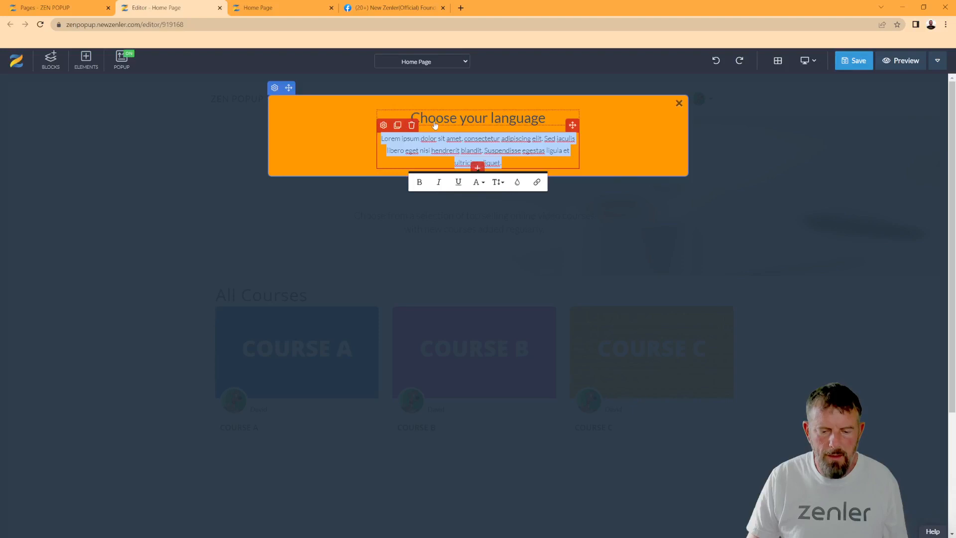
pyautogui.click(436, 130)
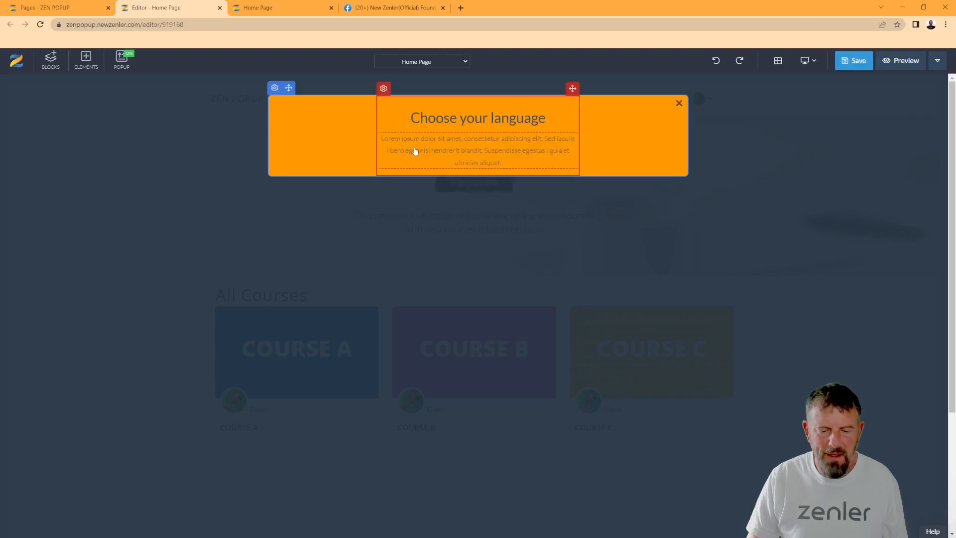
pyautogui.click(500, 162)
pyautogui.moveTo(502, 163); pyautogui.dragTo(383, 140)
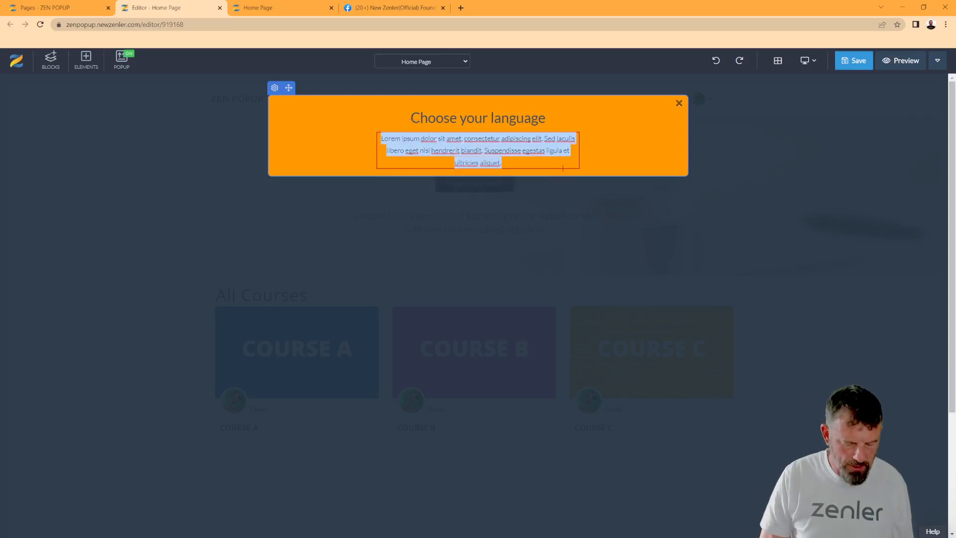
pyautogui.write('FREACH')
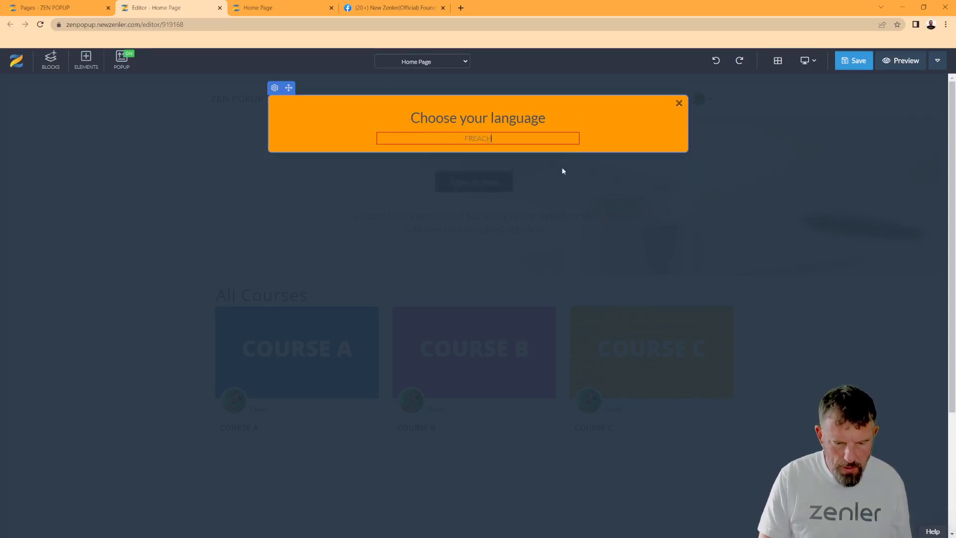
pyautogui.press('BackSpace')
pyautogui.press('BackSpace')
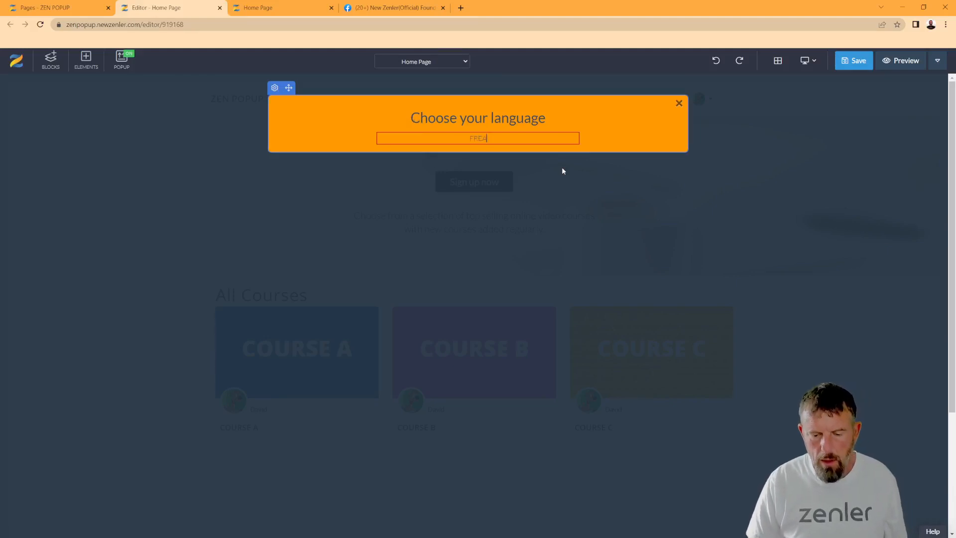
pyautogui.write('NCH')
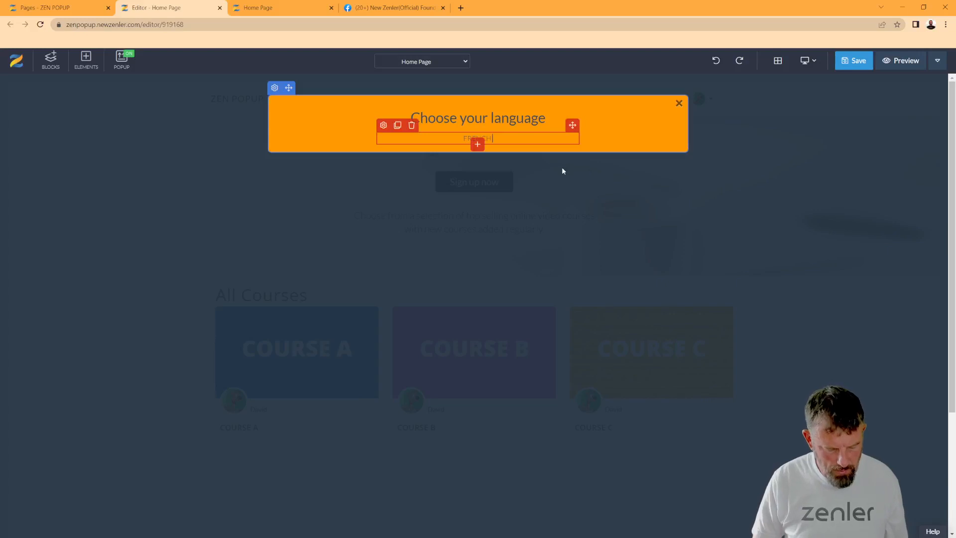
pyautogui.write(' |')
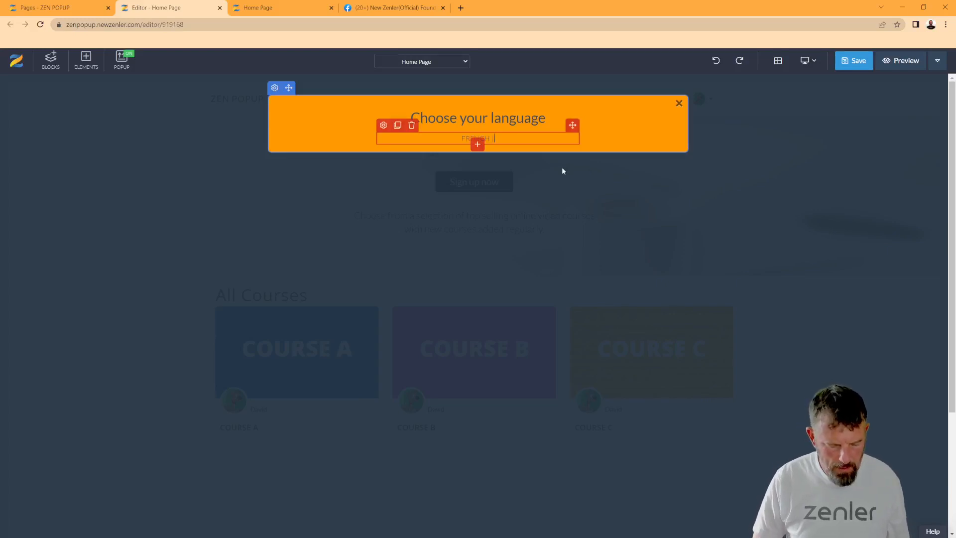
pyautogui.write(' EN')
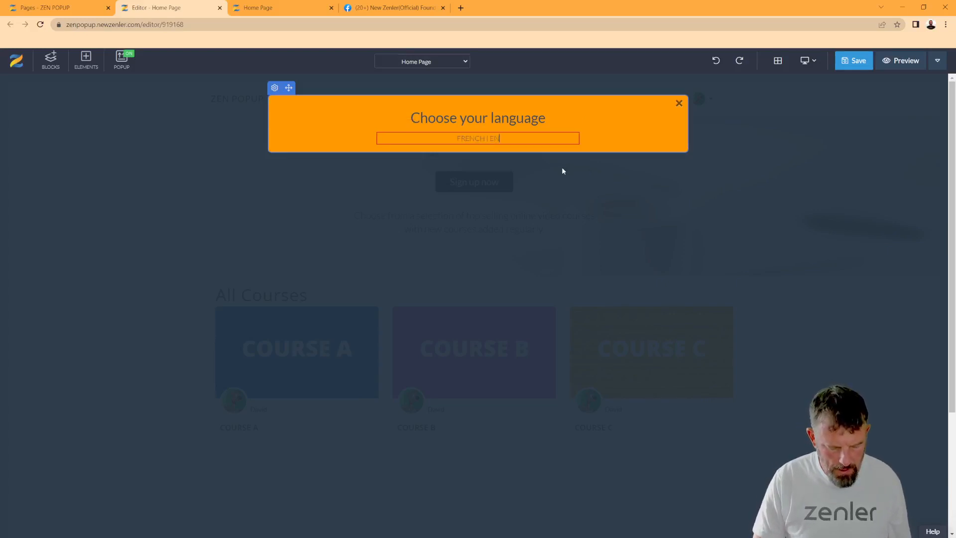
pyautogui.write('GLISH')
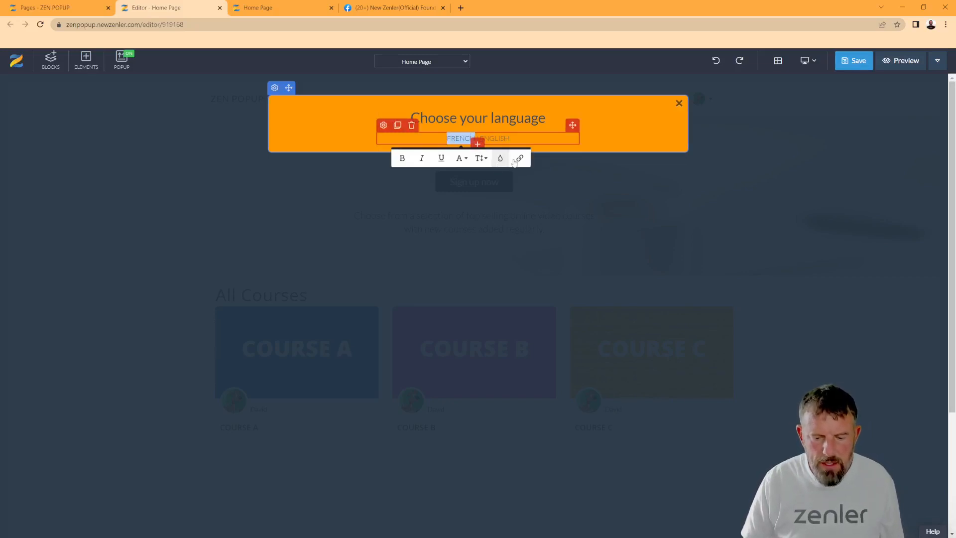
# Link the word FRENCH in the popup text to the placeholder URL #
pyautogui.click(516, 158)
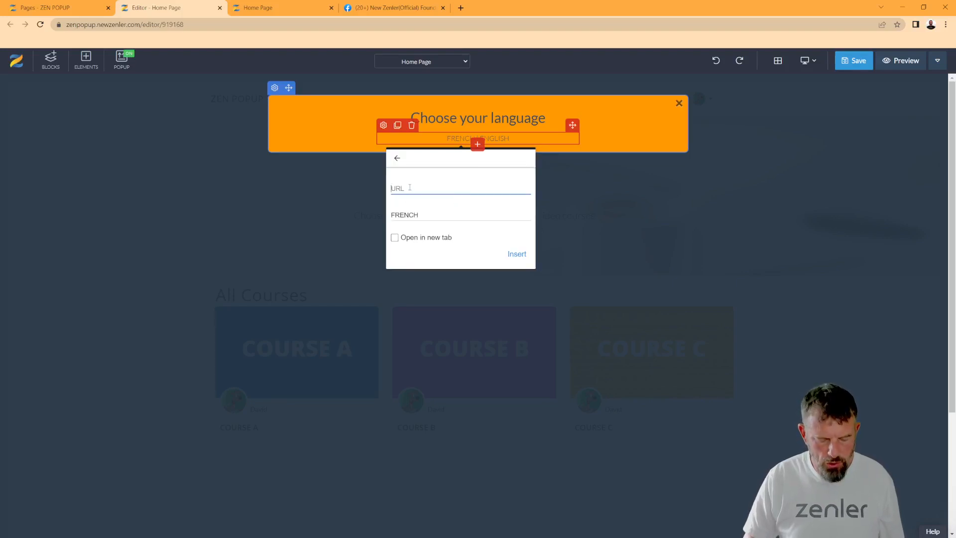
pyautogui.write('#')
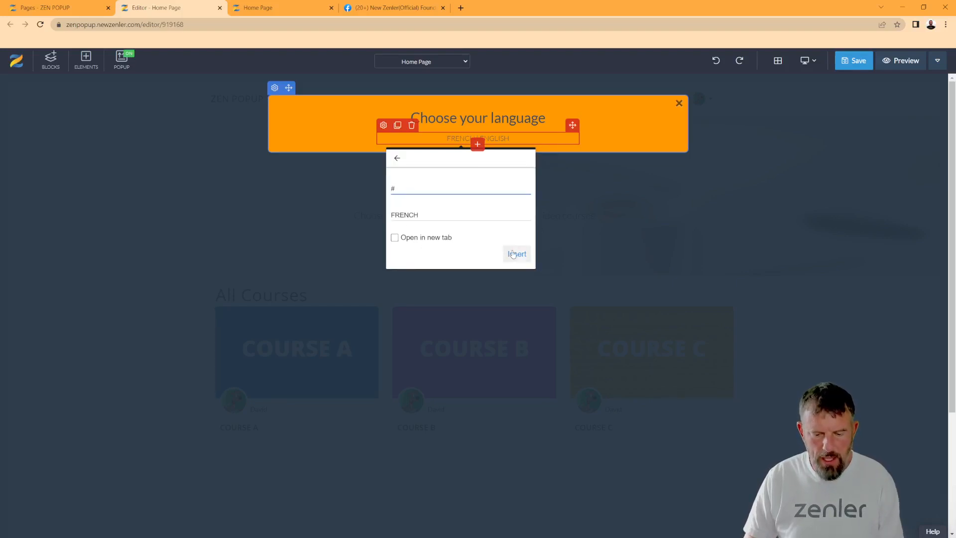
pyautogui.click(517, 253)
# Insert a link on the word ENGLISH in the popup text
pyautogui.click(512, 138)
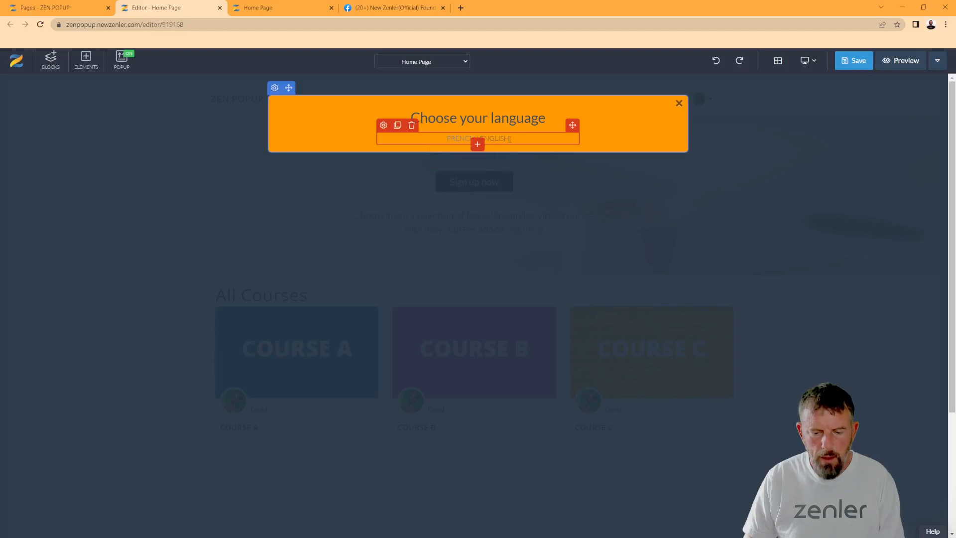
pyautogui.moveTo(510, 139); pyautogui.dragTo(479, 138)
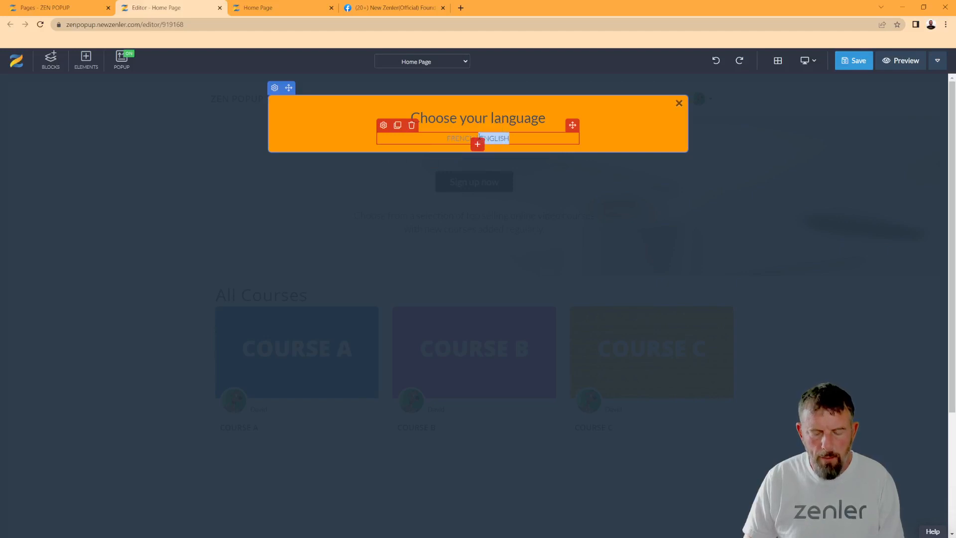
pyautogui.click(551, 159)
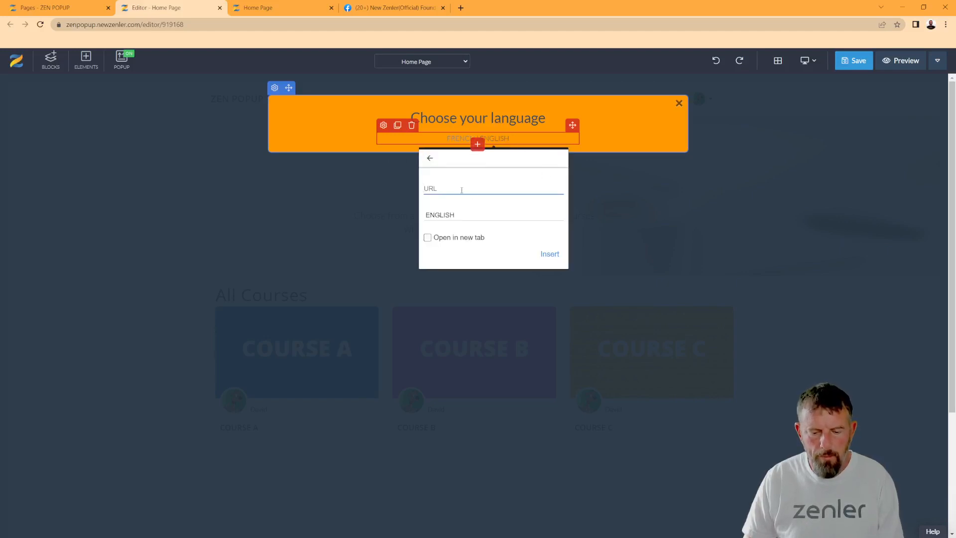
pyautogui.click(546, 255)
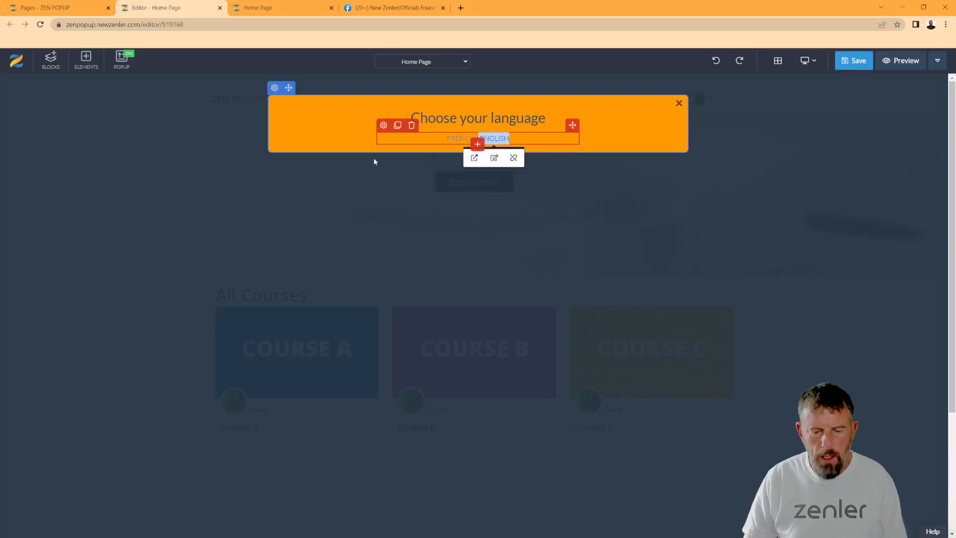
# Close the popup's editing view and save the Home Page changes
pyautogui.click(337, 123)
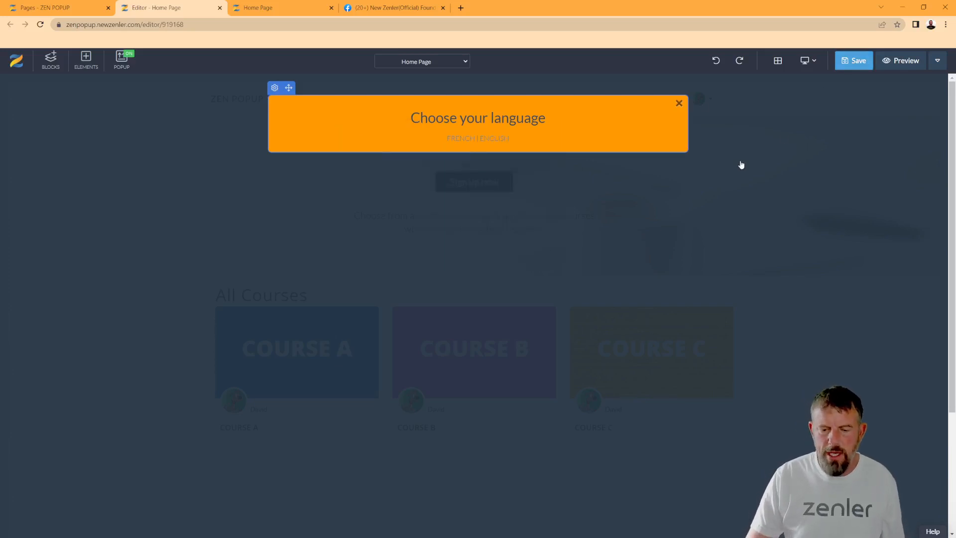
pyautogui.click(741, 165)
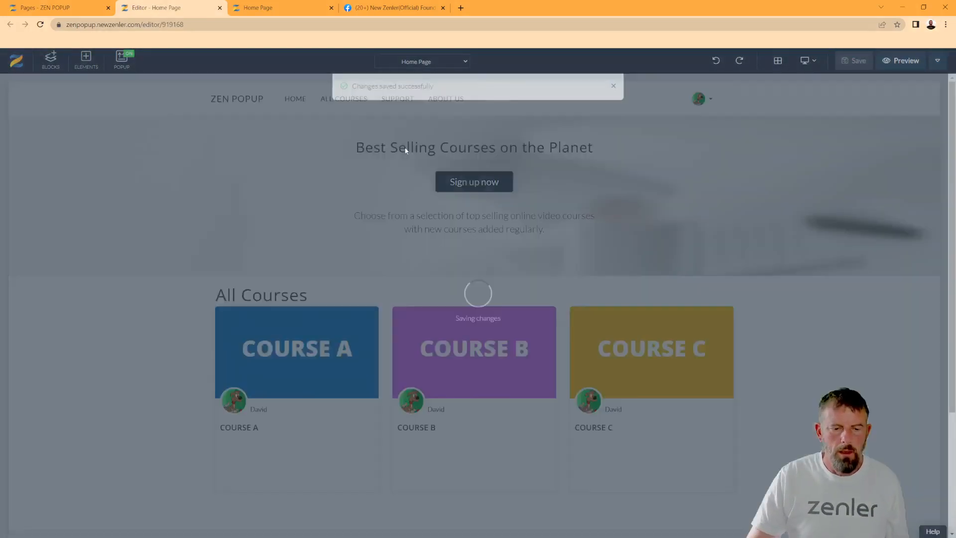
pyautogui.click(121, 59)
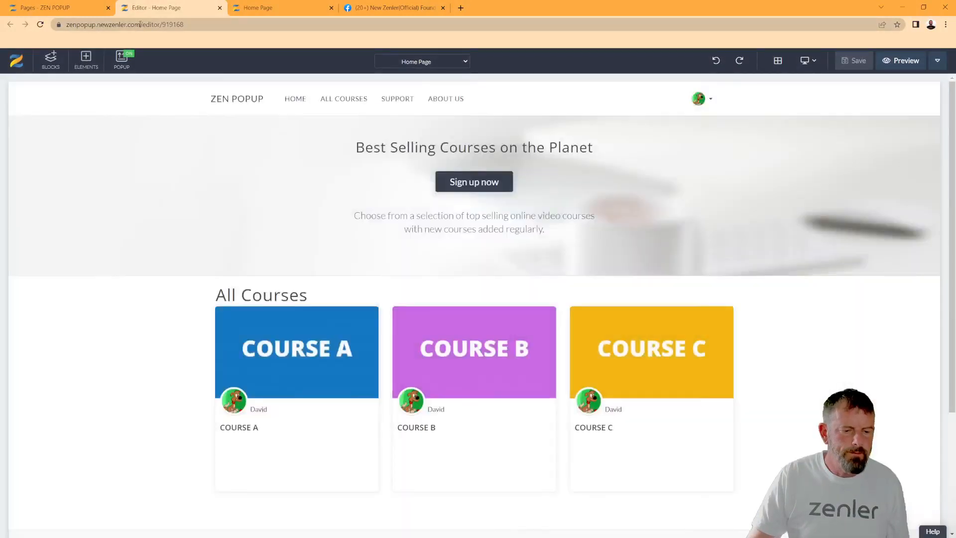
# Check the language popup on zenpopup.newzenler.com in an incognito window, dismiss it, and return to the Home Page editor
pyautogui.moveTo(141, 24); pyautogui.dragTo(59, 25)
pyautogui.hotkey('ctrl', 'c')
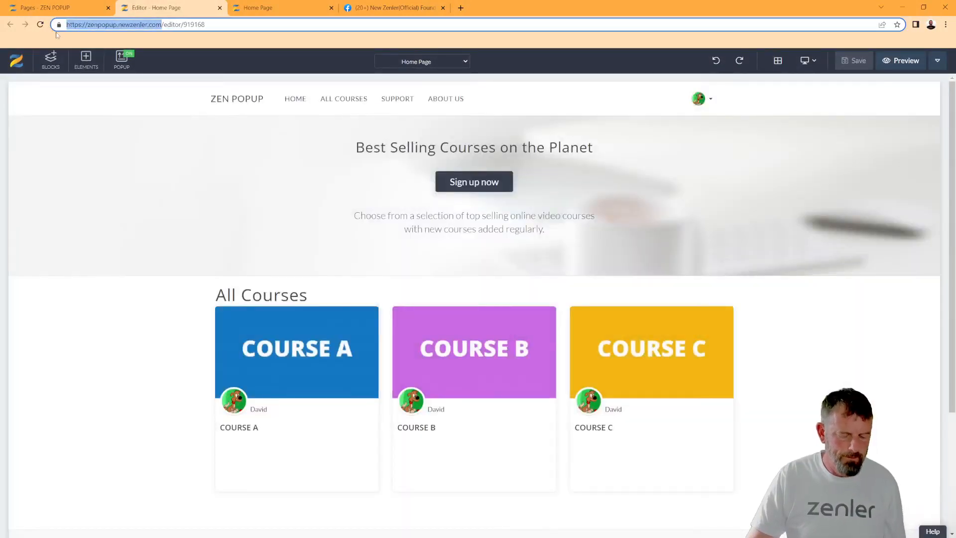
pyautogui.click(945, 24)
pyautogui.click(869, 60)
pyautogui.hotkey('ctrl', 'v')
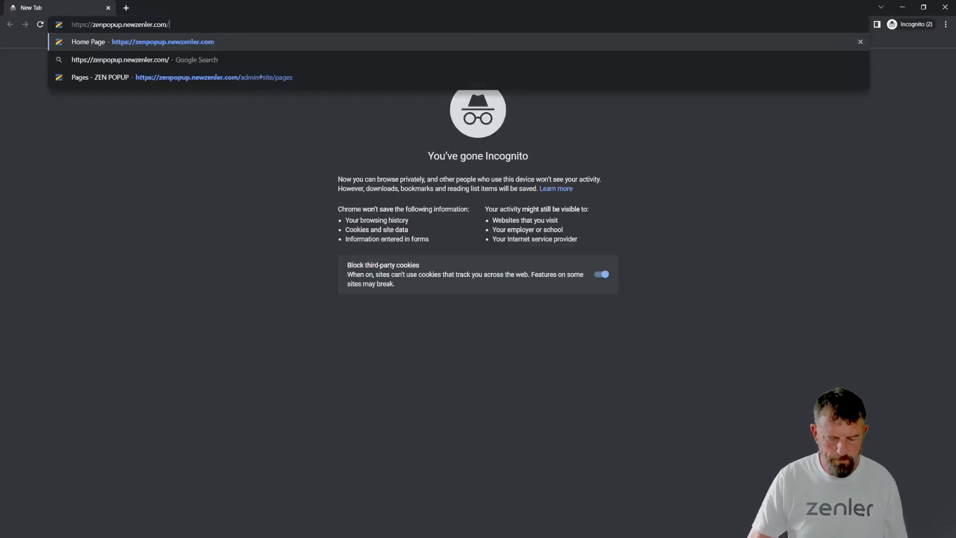
pyautogui.press('Return')
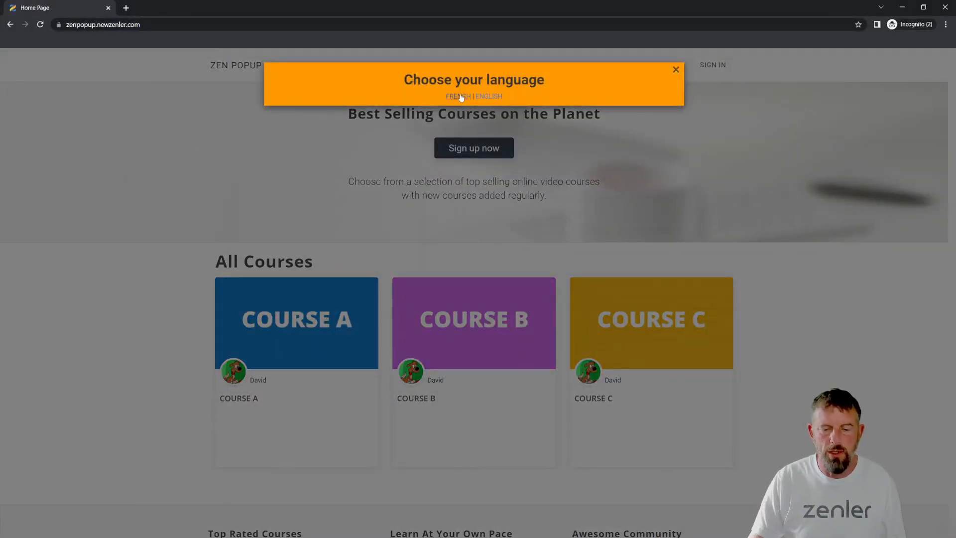
pyautogui.click(675, 70)
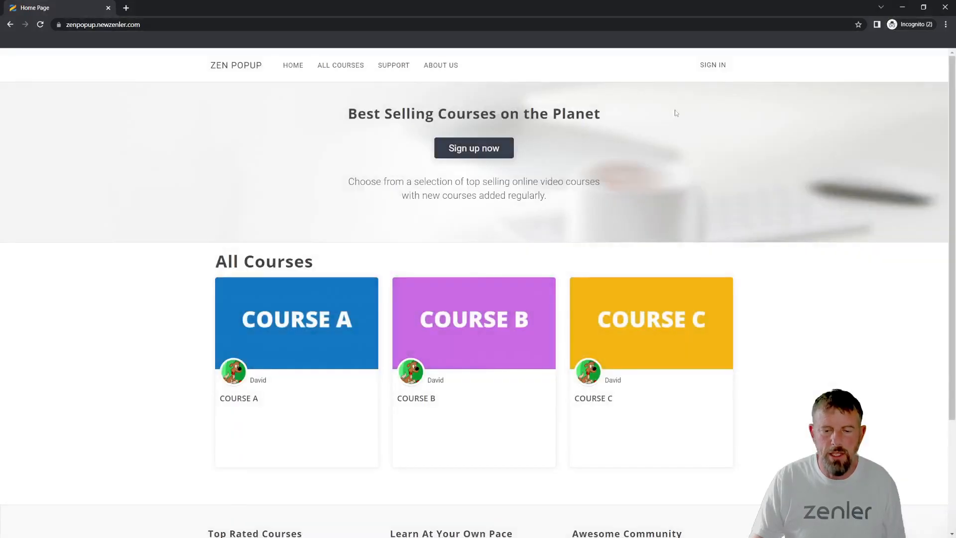
pyautogui.click(902, 10)
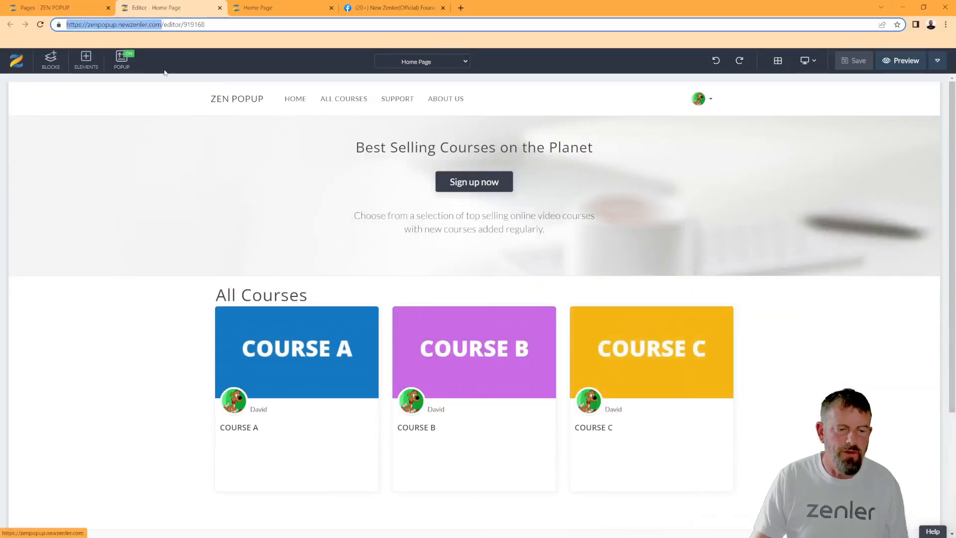
pyautogui.click(246, 10)
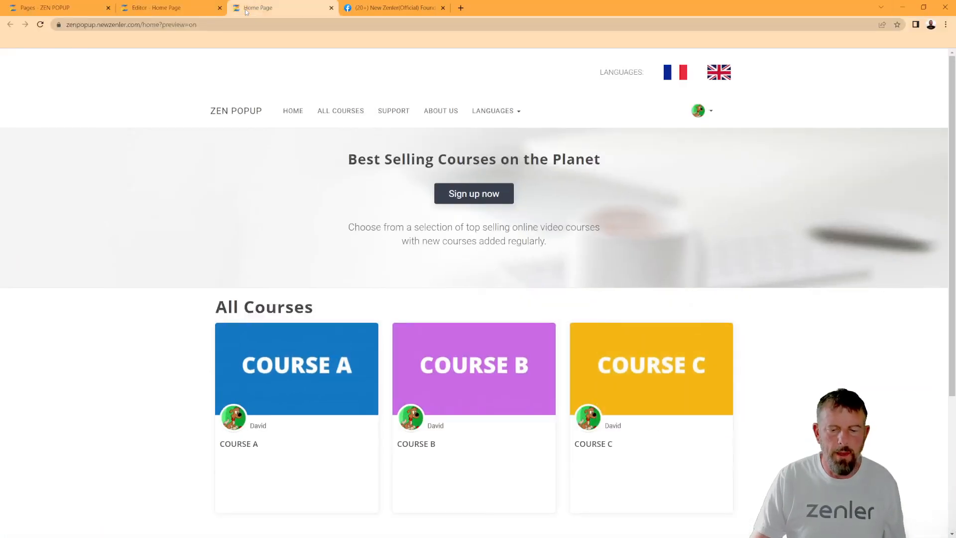
pyautogui.click(164, 10)
# Reopen the popup for editing and add two 50%/50% two-column rows beneath the "FRENCH | ENGLISH" text
pyautogui.click(121, 59)
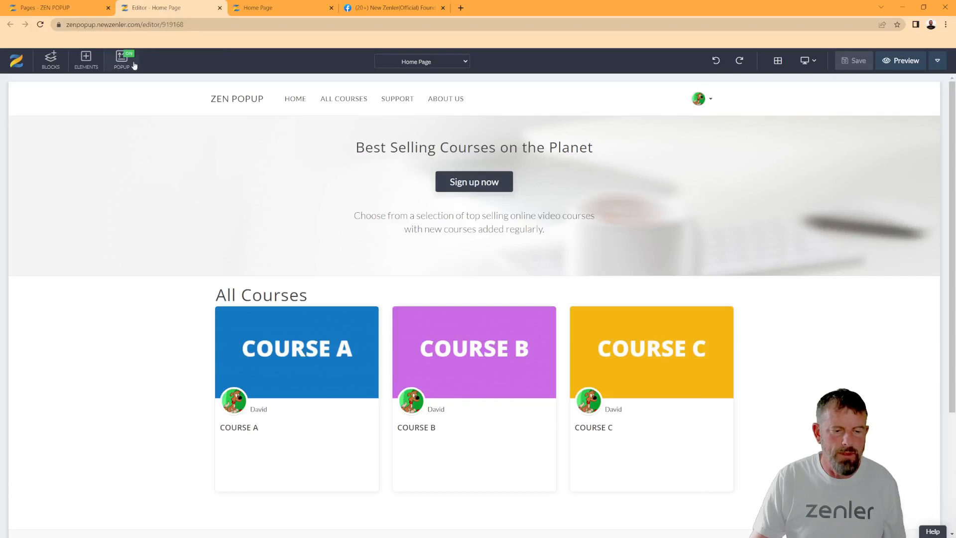
pyautogui.click(489, 143)
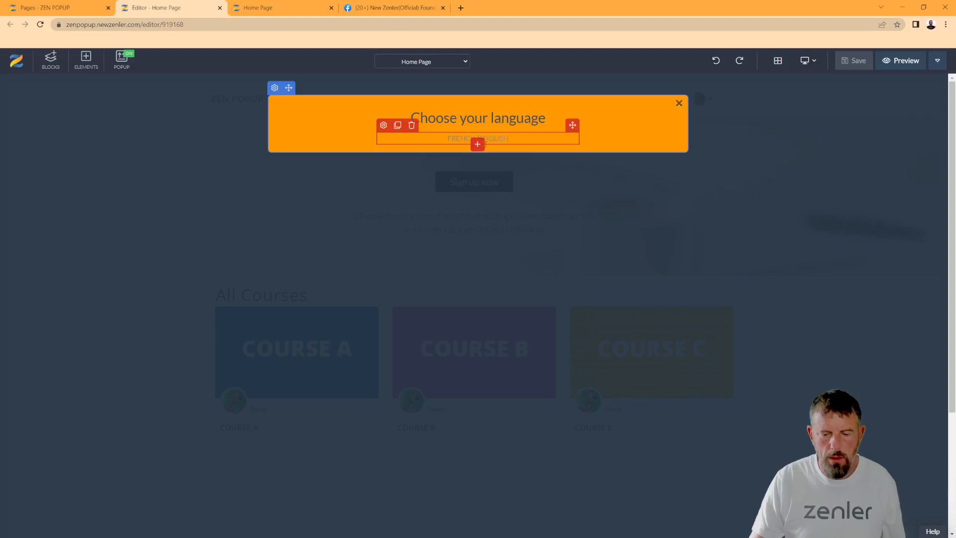
pyautogui.click(477, 144)
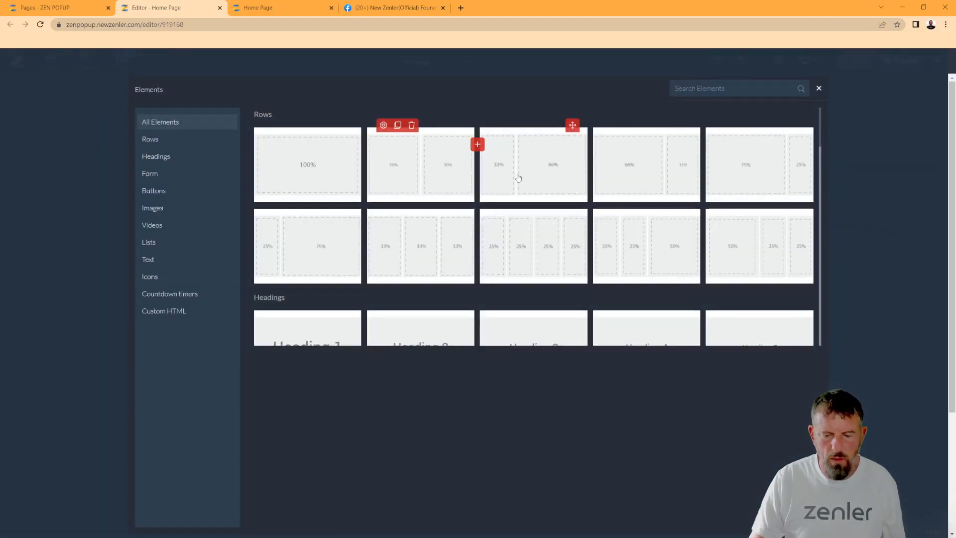
pyautogui.click(438, 178)
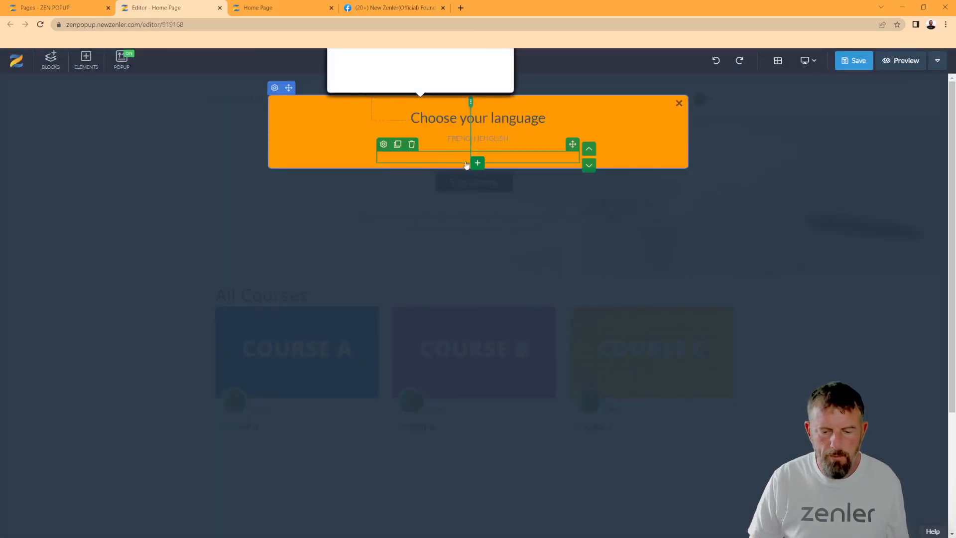
pyautogui.click(477, 162)
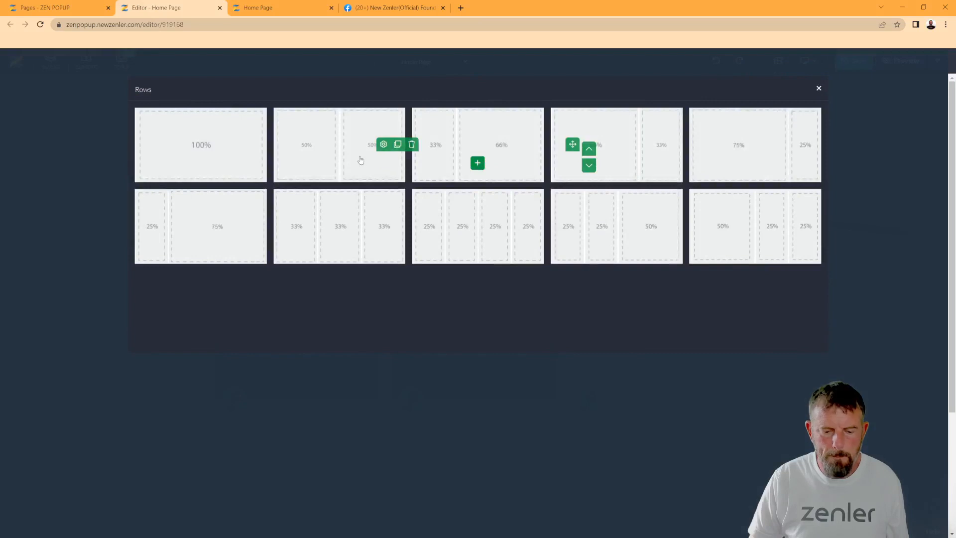
pyautogui.click(361, 159)
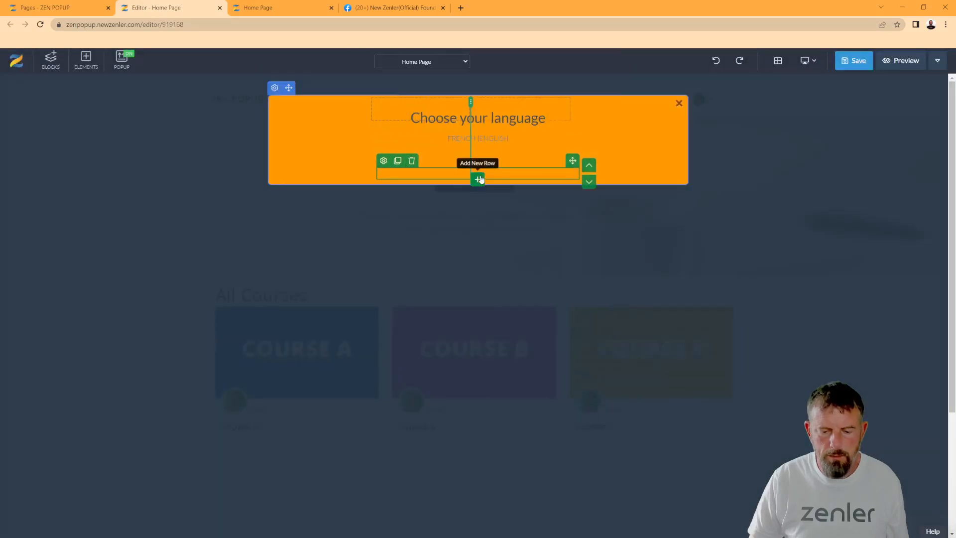
pyautogui.click(479, 179)
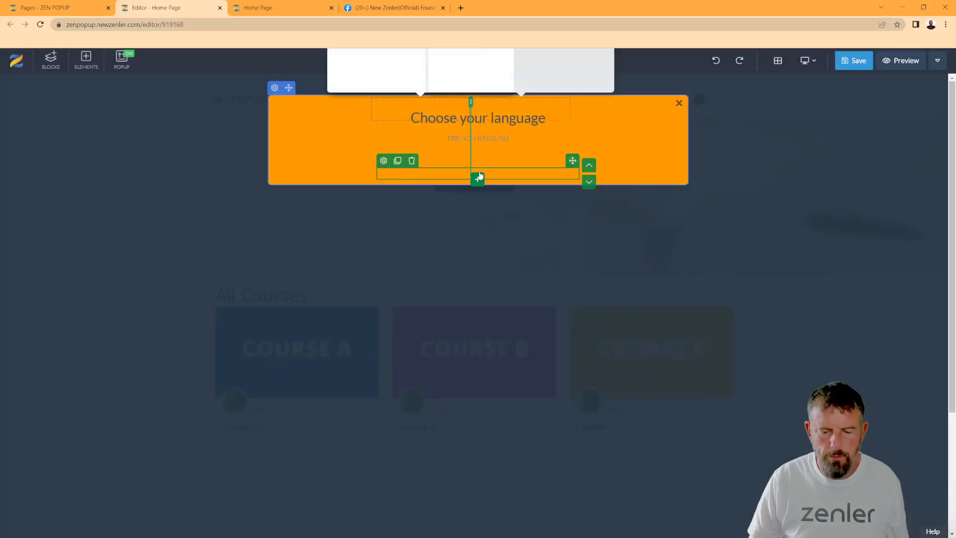
# Set the top and bottom spacing of the "Choose your language" heading to 100 each
pyautogui.click(404, 119)
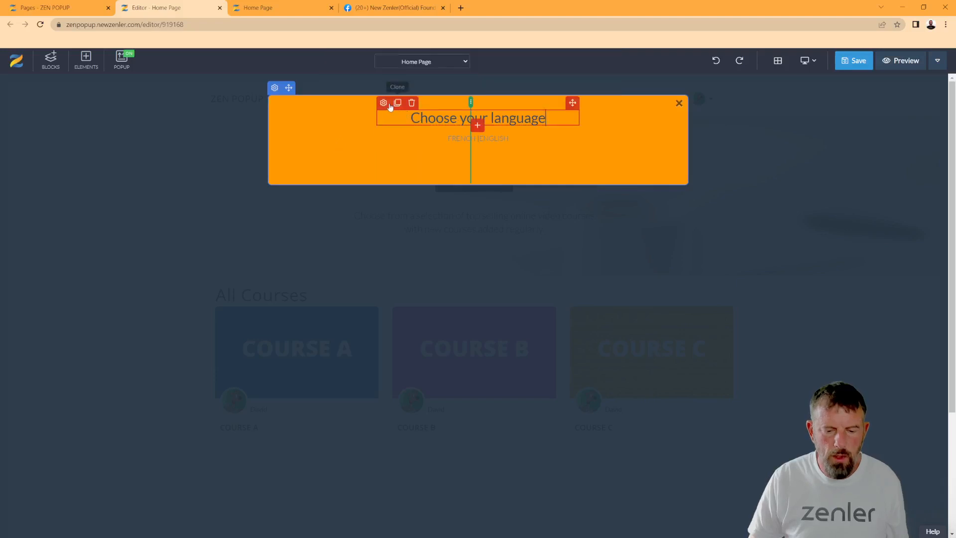
pyautogui.click(383, 102)
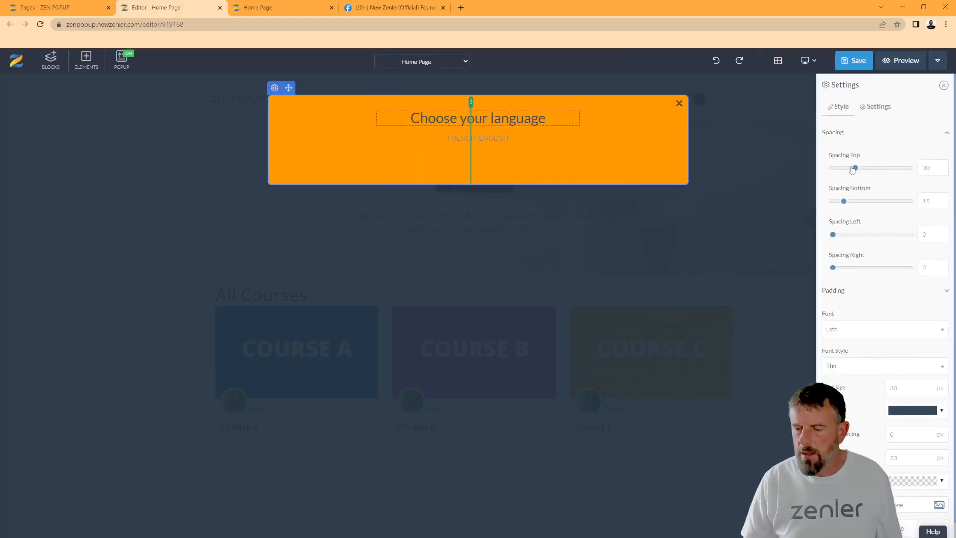
pyautogui.moveTo(852, 169); pyautogui.dragTo(910, 169)
pyautogui.moveTo(845, 203); pyautogui.dragTo(940, 204)
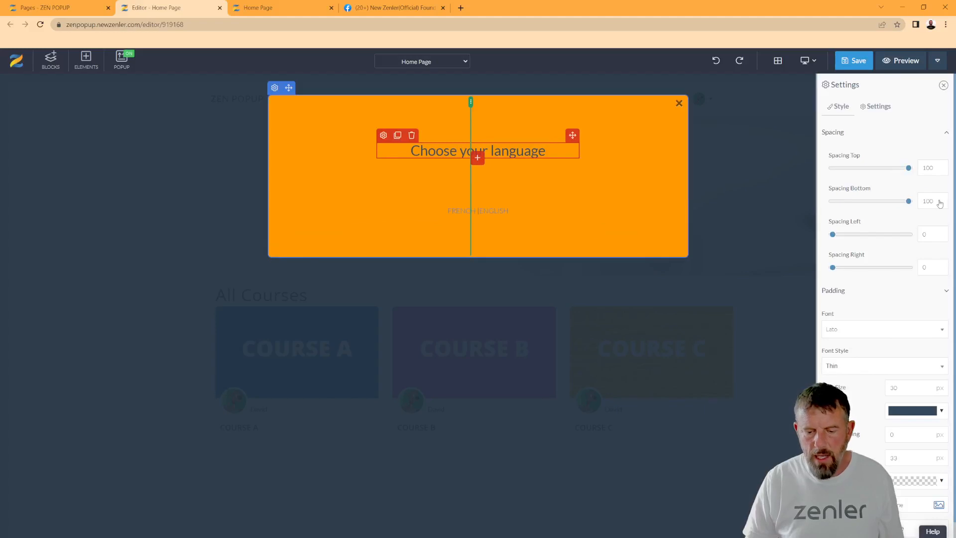
# Set the top padding of the "Choose your language" heading to 4
pyautogui.click(944, 295)
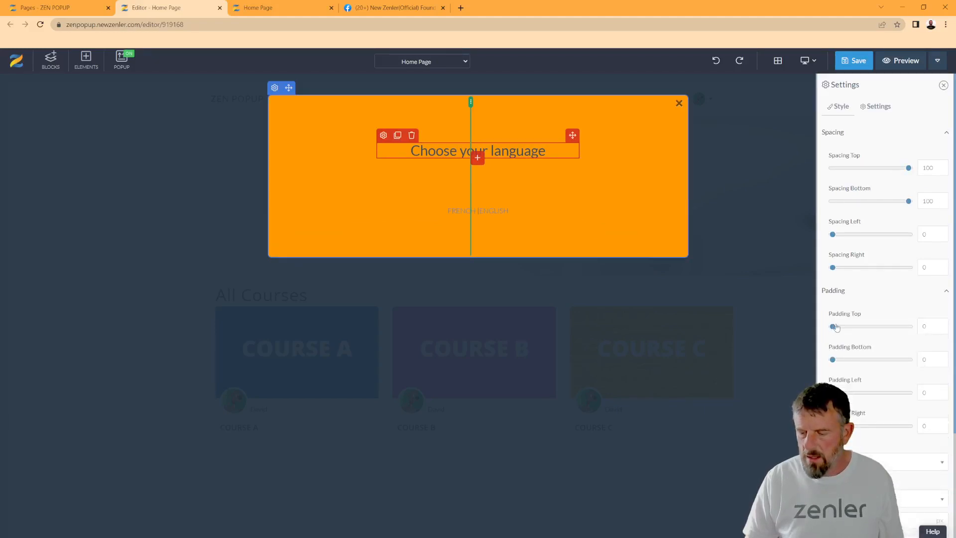
pyautogui.moveTo(836, 327)
pyautogui.mouseDown()
pyautogui.moveTo(870, 326)
pyautogui.moveTo(836, 327)
pyautogui.mouseUp()
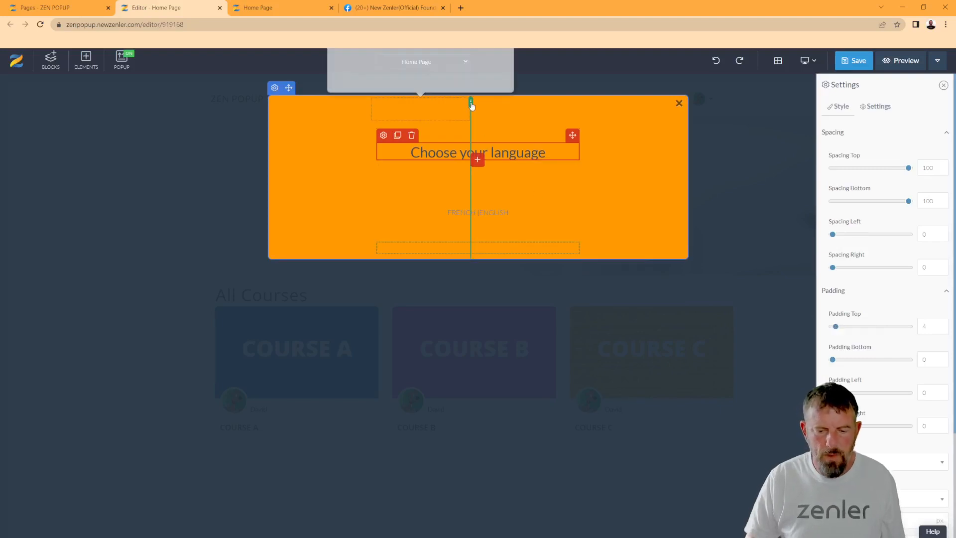
pyautogui.click(426, 115)
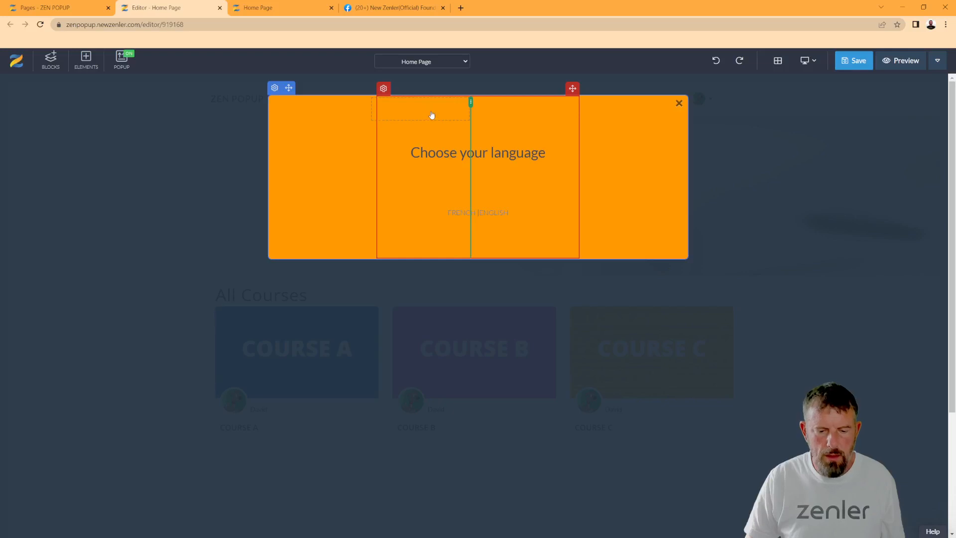
pyautogui.moveTo(471, 105)
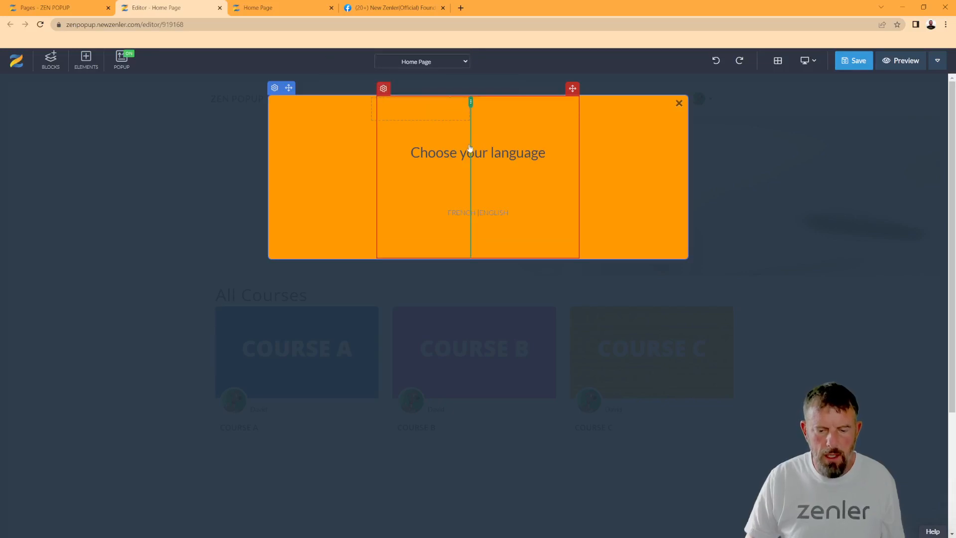
pyautogui.click(357, 159)
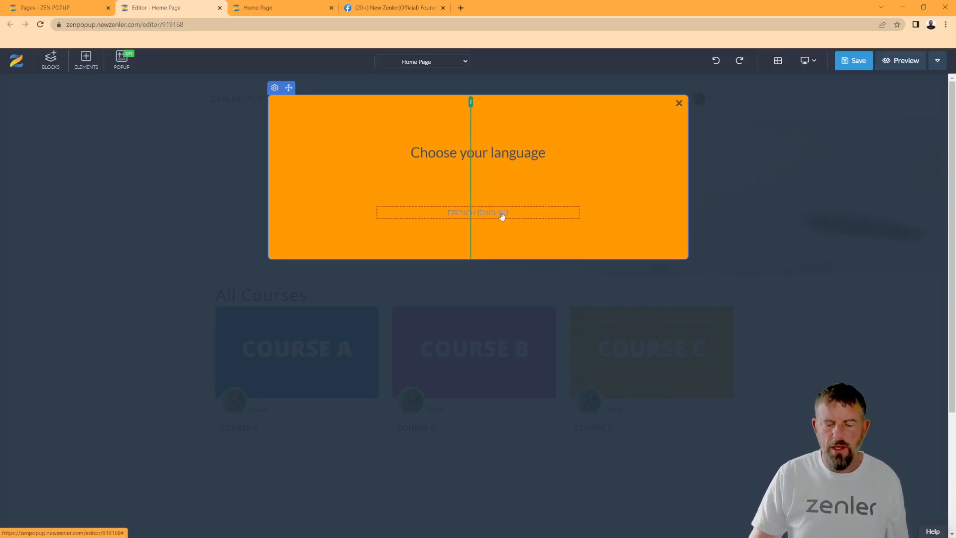
pyautogui.click(474, 158)
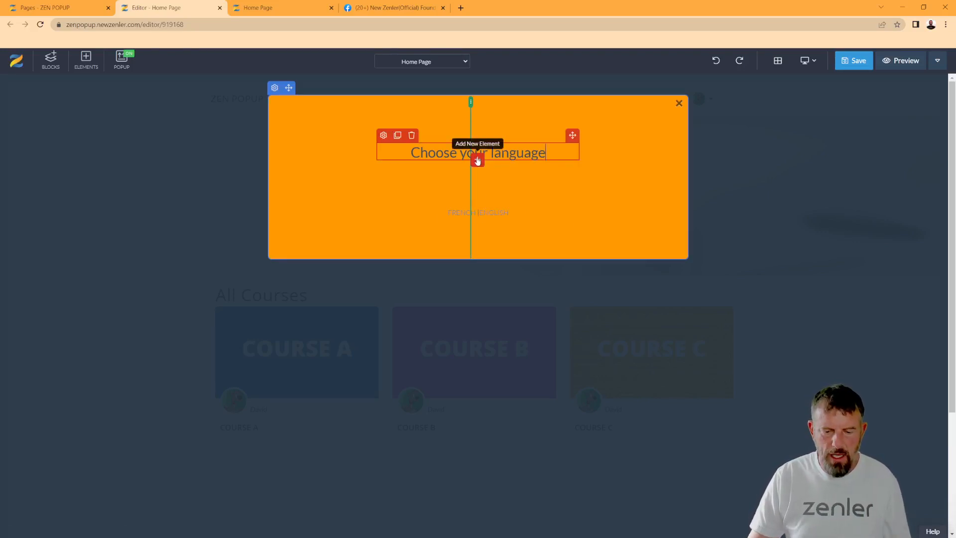
pyautogui.click(406, 177)
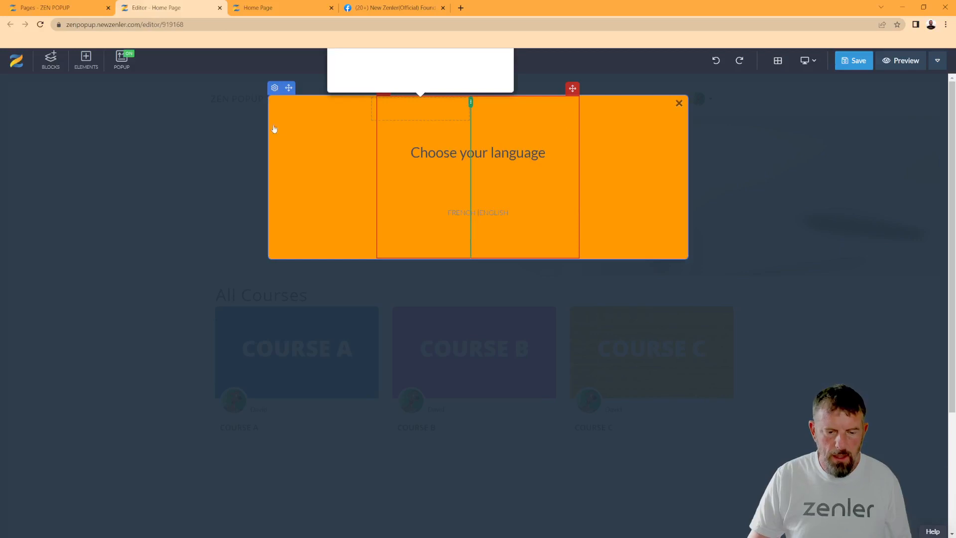
# Delete the "Choose your language" heading from the popup
pyautogui.click(440, 155)
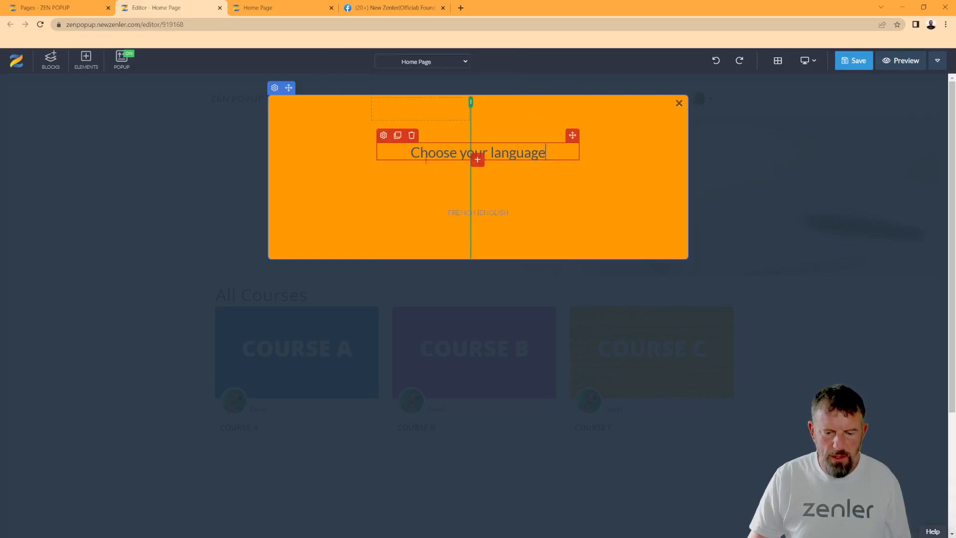
pyautogui.click(412, 136)
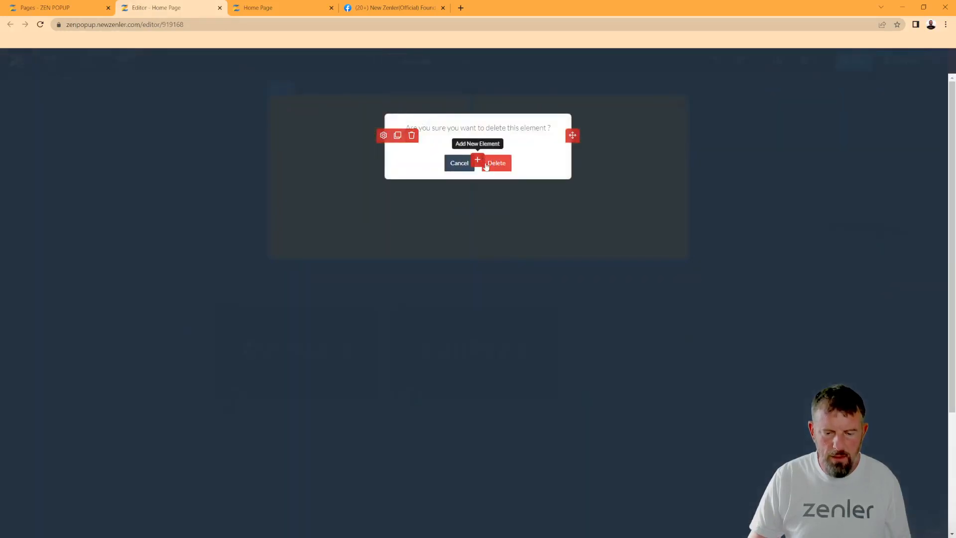
pyautogui.click(496, 160)
# Delete both empty two-column rows beneath the "FRENCH | ENGLISH" text
pyautogui.click(412, 125)
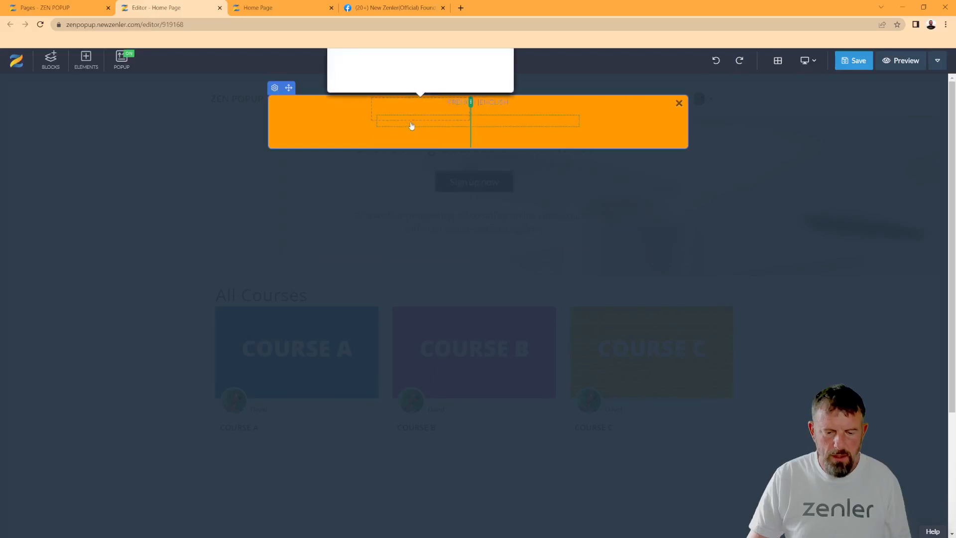
pyautogui.click(411, 109)
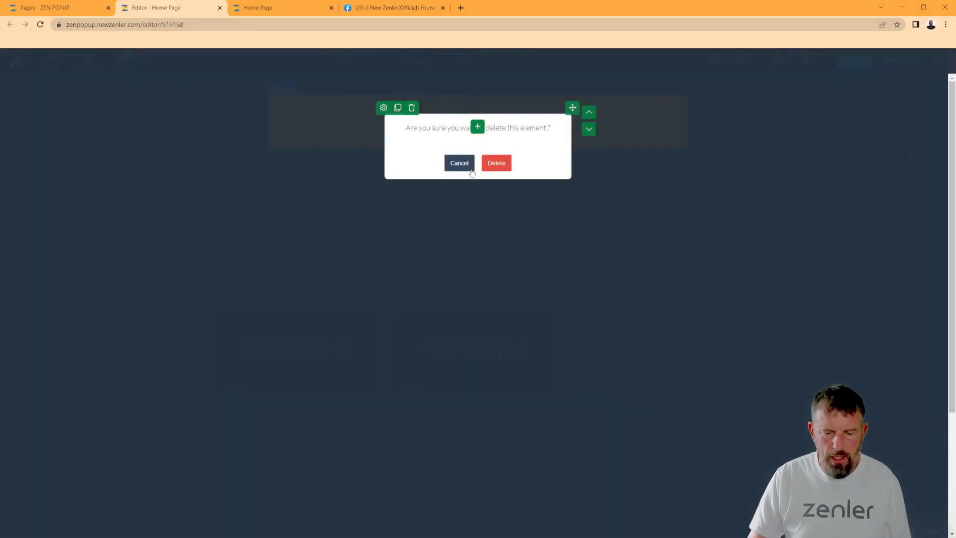
pyautogui.click(496, 163)
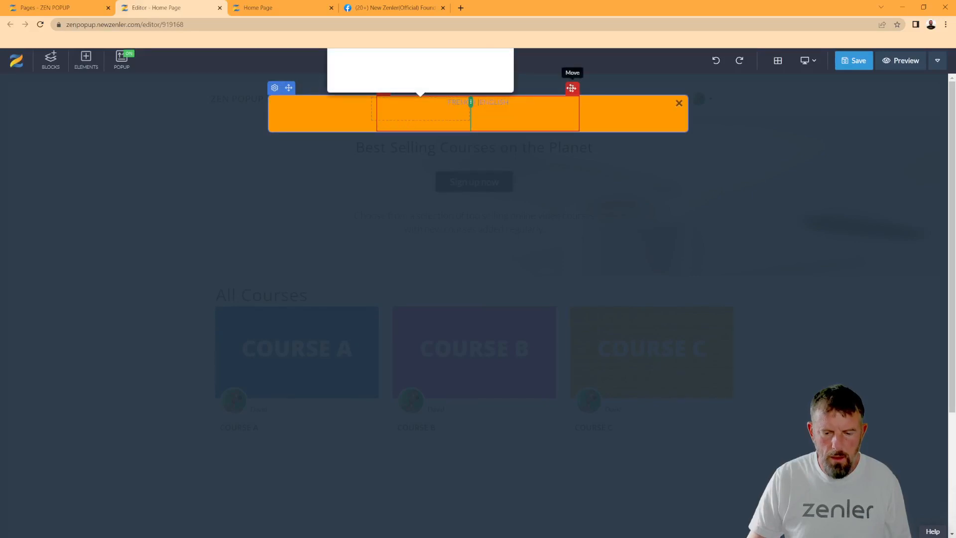
pyautogui.moveTo(571, 88); pyautogui.dragTo(606, 113)
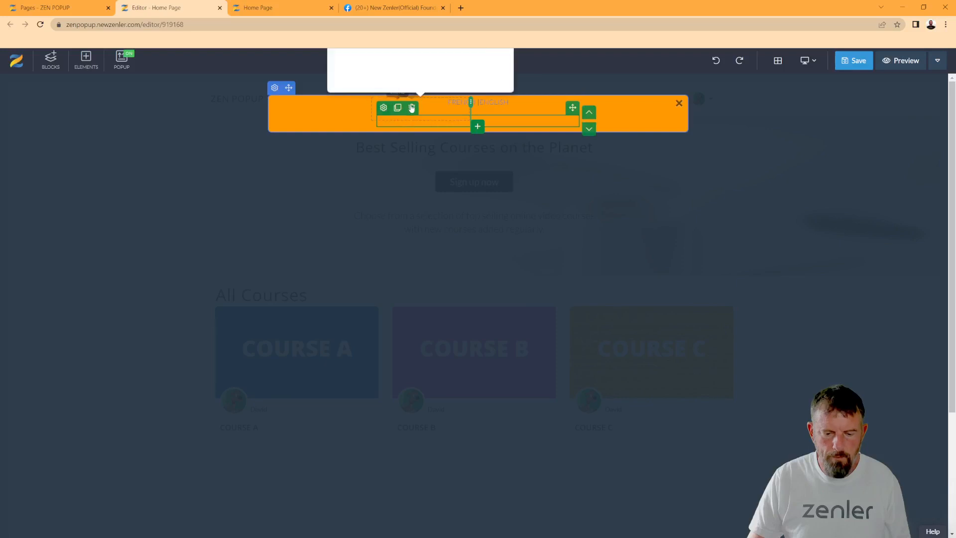
pyautogui.click(412, 107)
pyautogui.click(497, 163)
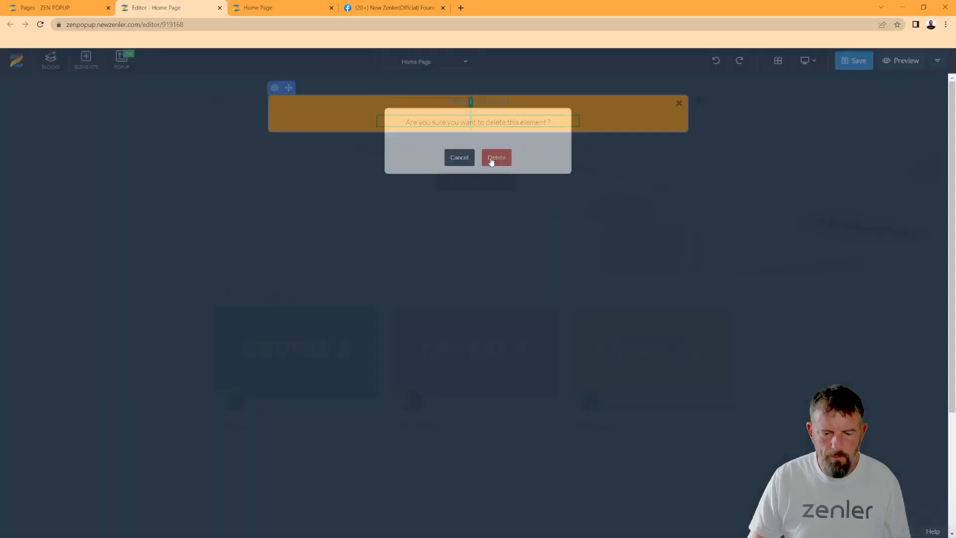
# Set the "FRENCH | ENGLISH" text's top spacing to 89 and bottom spacing to 100
pyautogui.click(440, 104)
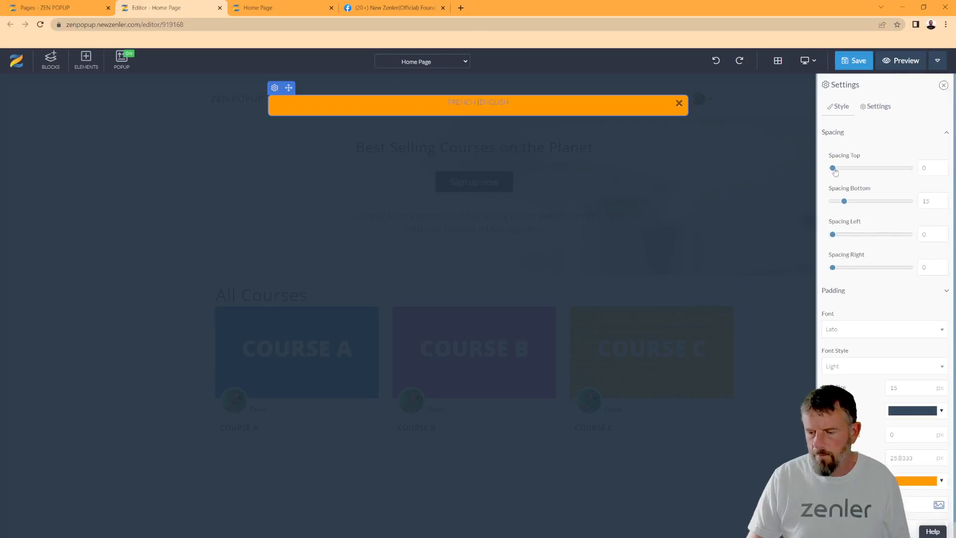
pyautogui.moveTo(833, 167); pyautogui.dragTo(900, 170)
pyautogui.moveTo(844, 201); pyautogui.dragTo(940, 216)
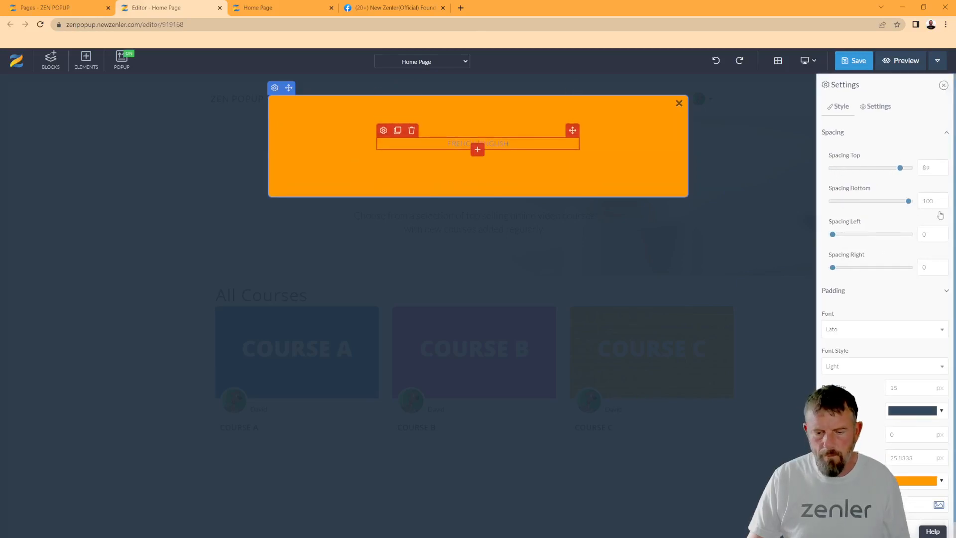
pyautogui.click(493, 172)
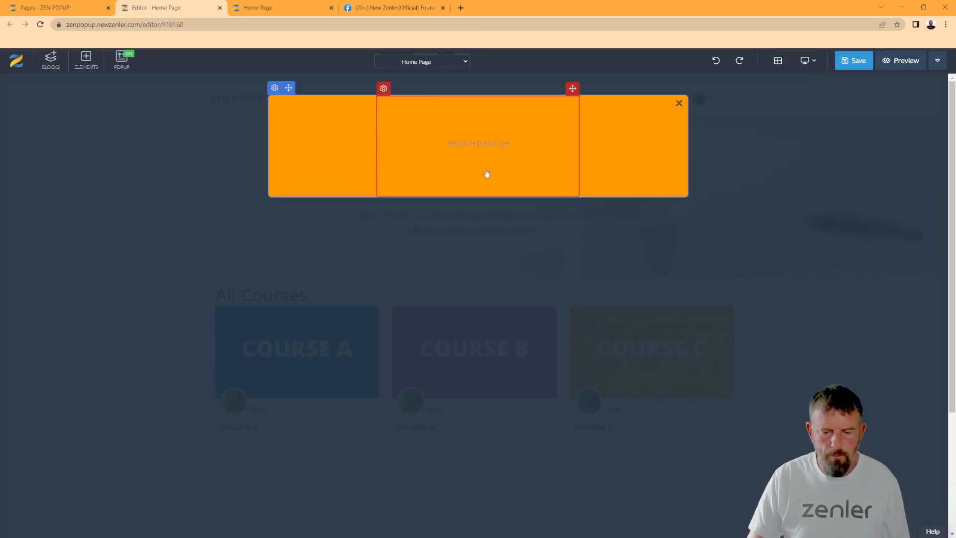
# Add a 50%/50% two-column row beneath the "FRENCH | ENGLISH" text and try to move it up
pyautogui.click(457, 147)
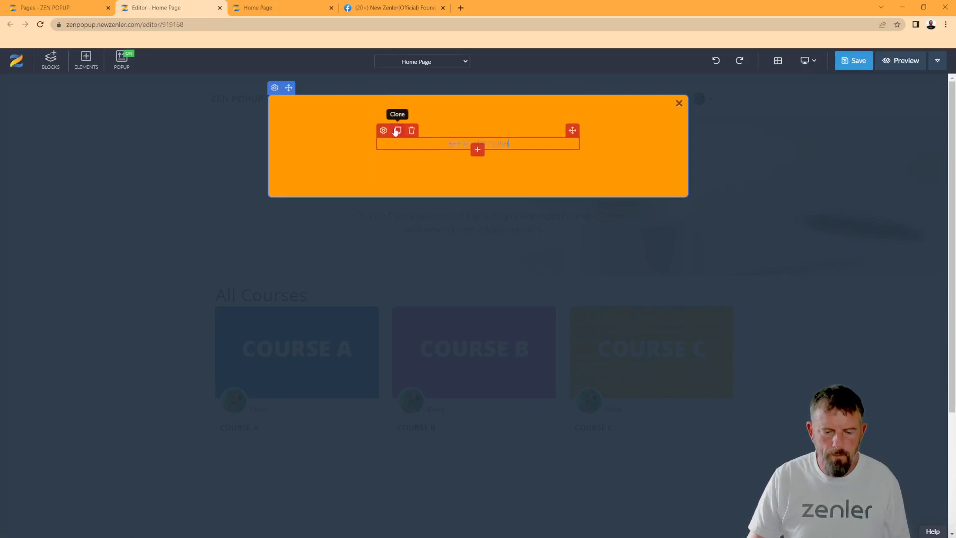
pyautogui.click(477, 150)
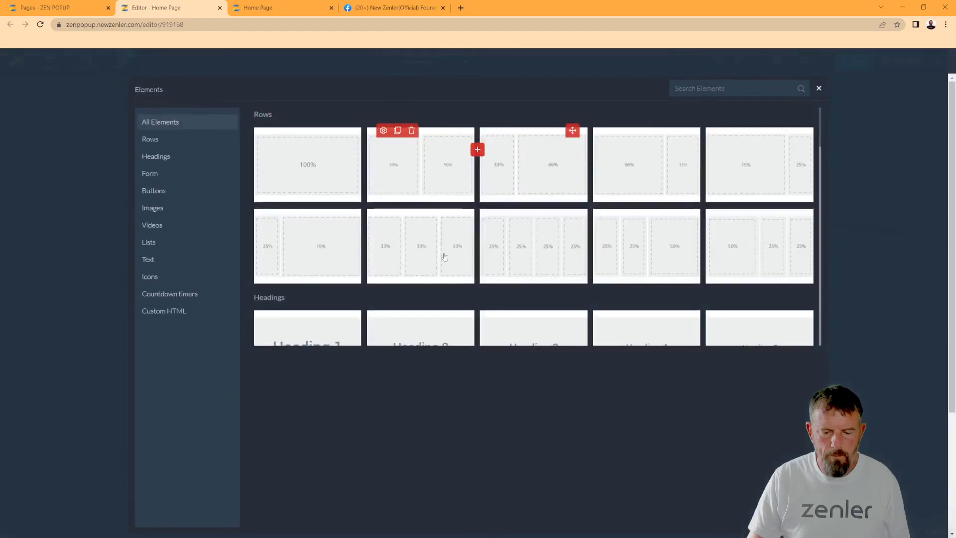
pyautogui.click(438, 178)
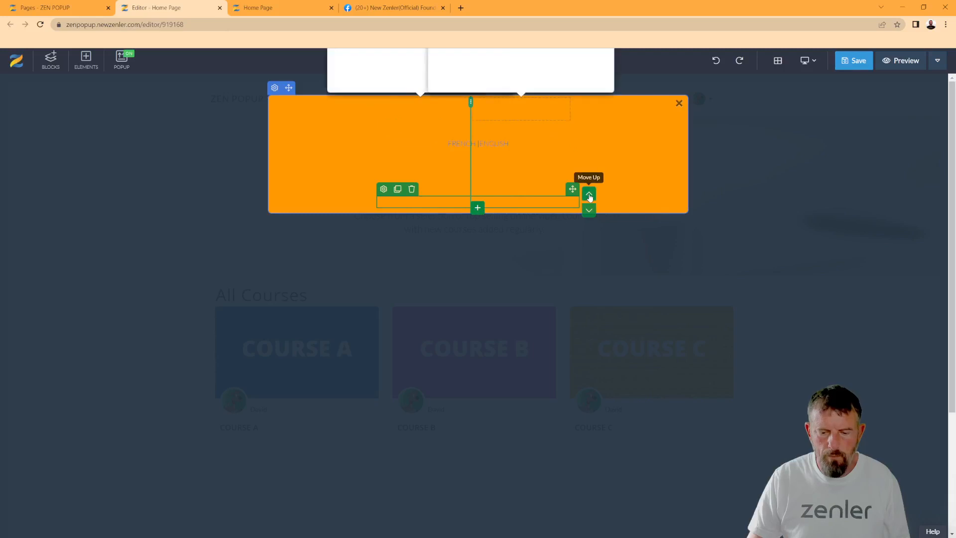
pyautogui.click(589, 197)
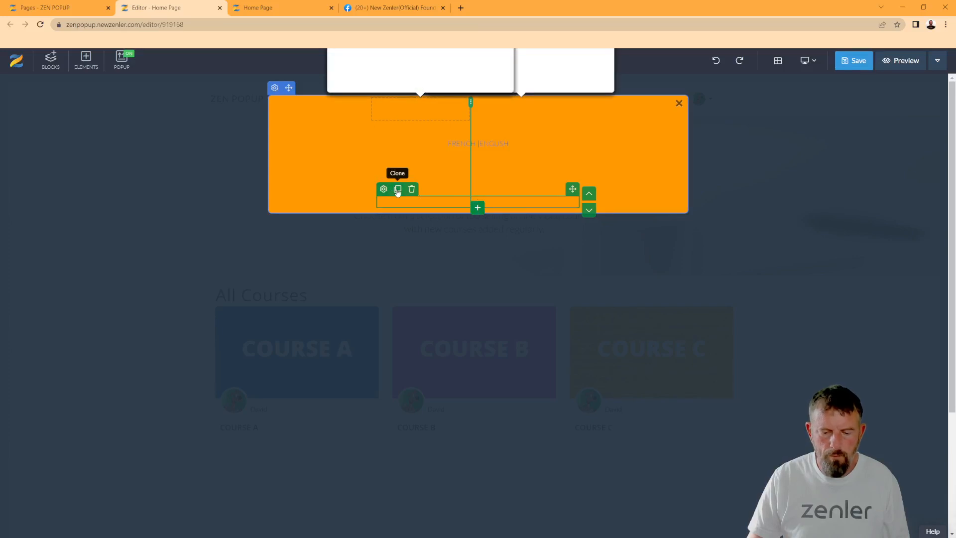
# Clone the two-column row and add a row of four 25% columns beneath it
pyautogui.click(398, 190)
pyautogui.click(589, 196)
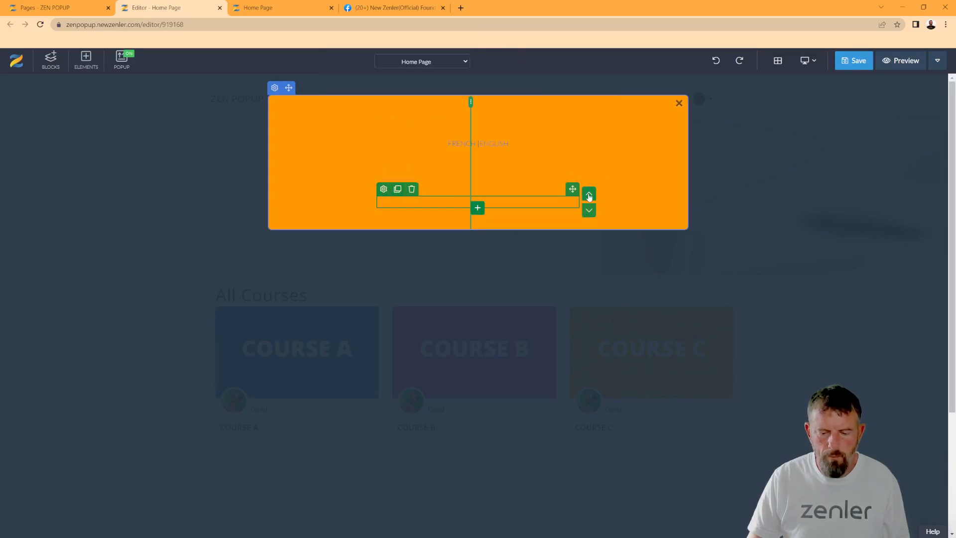
pyautogui.click(477, 208)
pyautogui.click(490, 236)
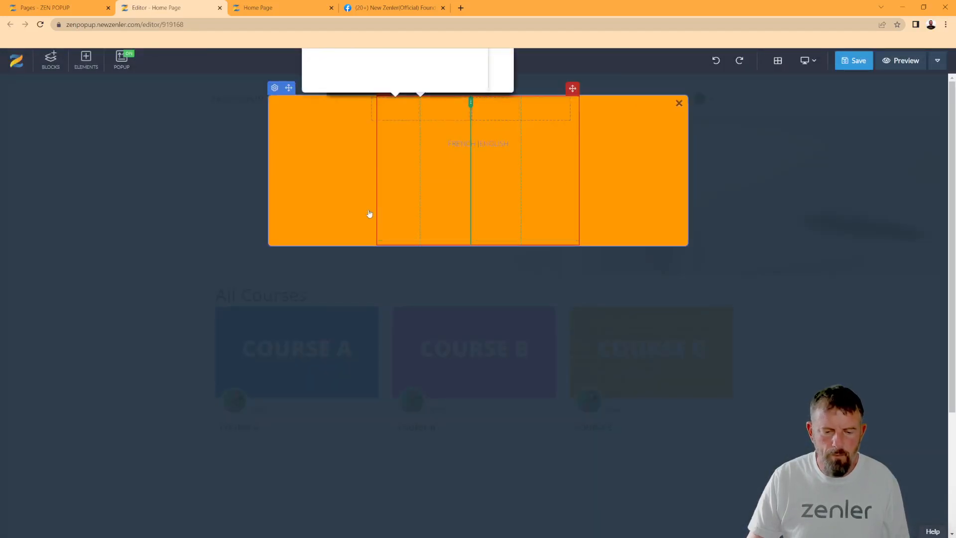
# Replace the popup's design with the newsletter template that combines a phone illustration with a pink sign-up form
pyautogui.click(276, 88)
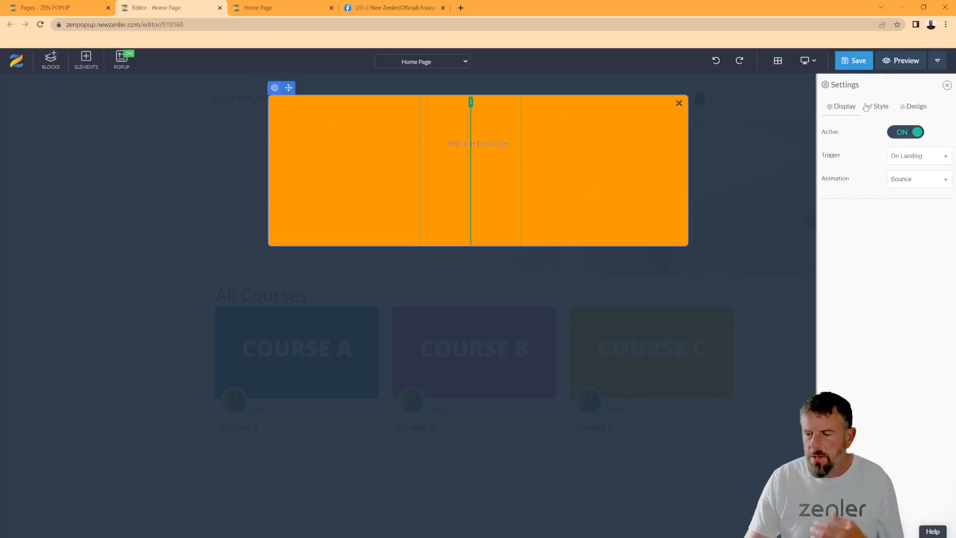
pyautogui.click(915, 107)
pyautogui.scroll(-5, 872, 354)
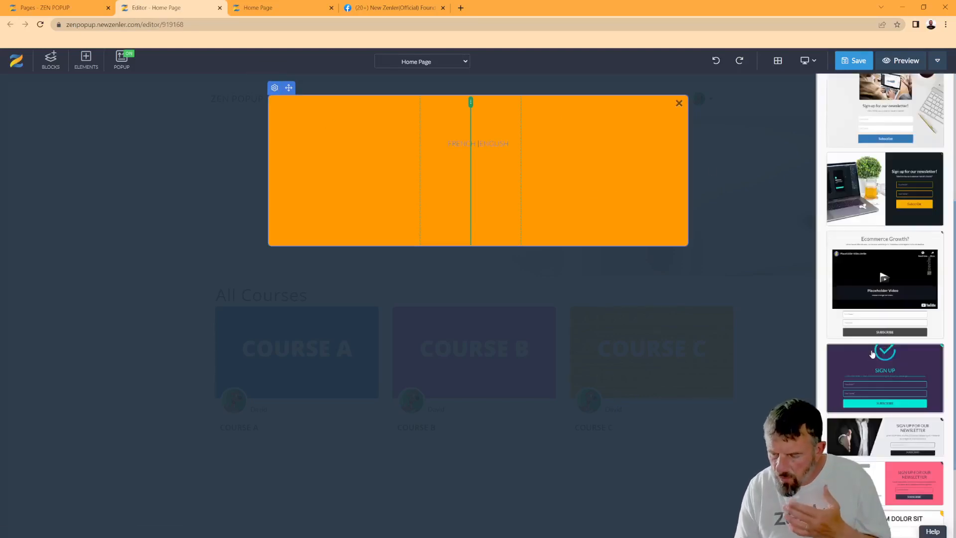
pyautogui.scroll(-3, 874, 353)
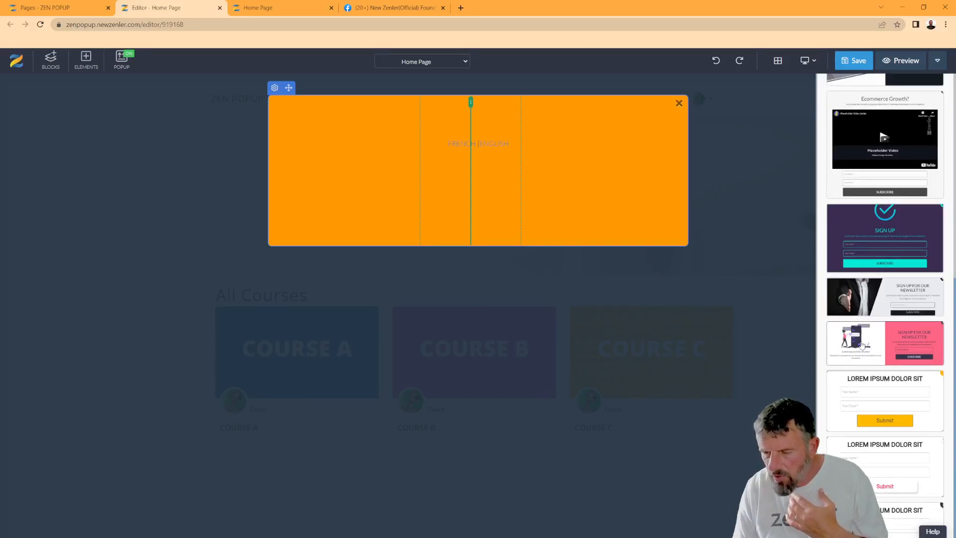
pyautogui.scroll(8, 862, 346)
pyautogui.scroll(-5, 860, 346)
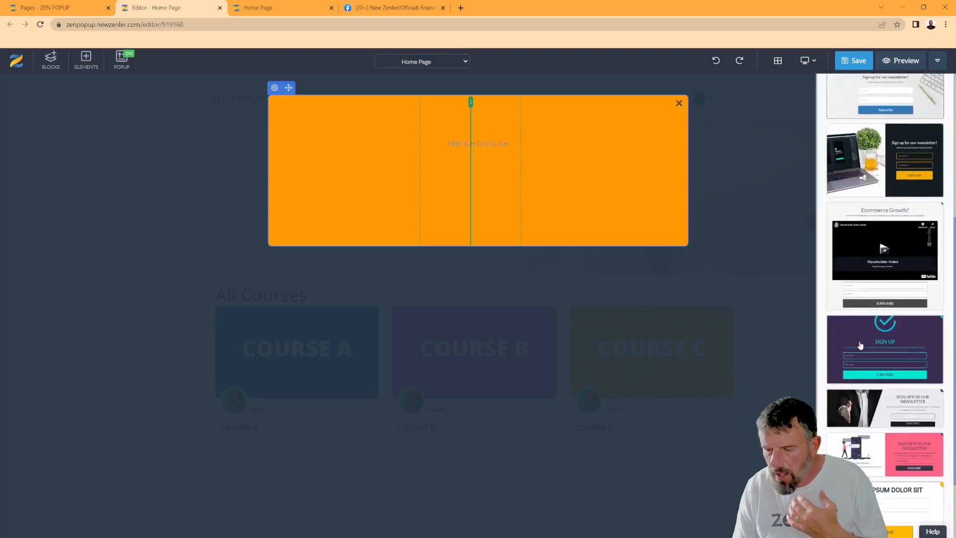
pyautogui.scroll(-3, 860, 345)
pyautogui.click(865, 314)
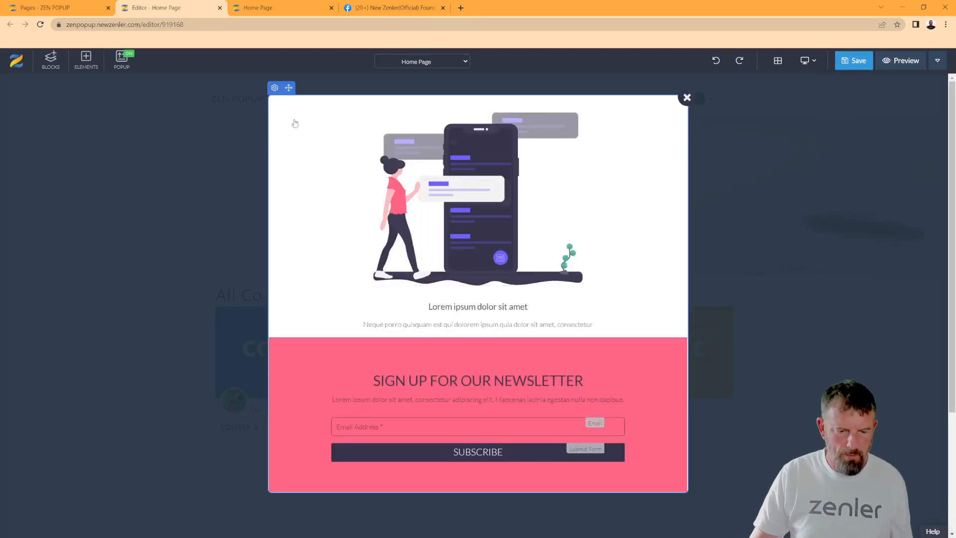
# Add a 50%/50% two-column row beneath the "Lorem ipsum dolor sit amet" heading in the popup
pyautogui.click(477, 312)
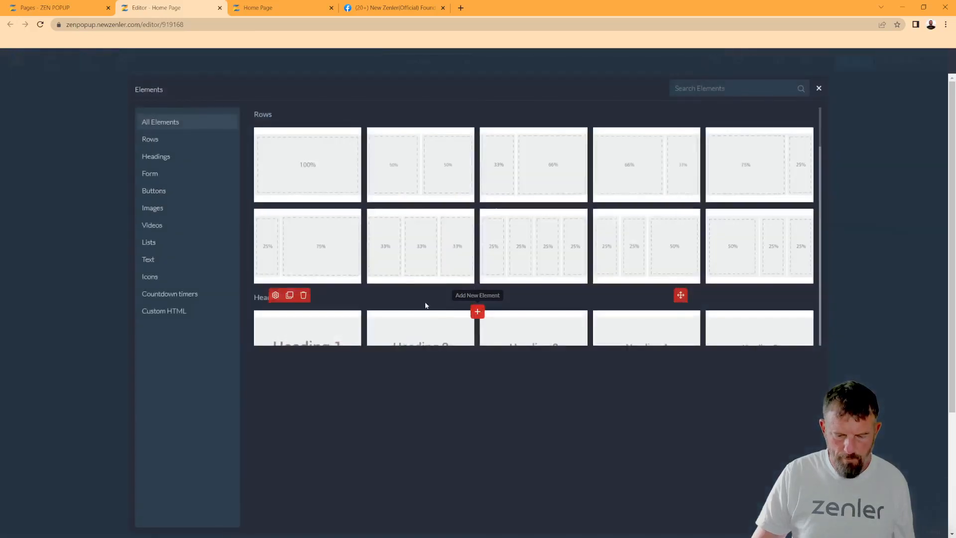
pyautogui.click(434, 180)
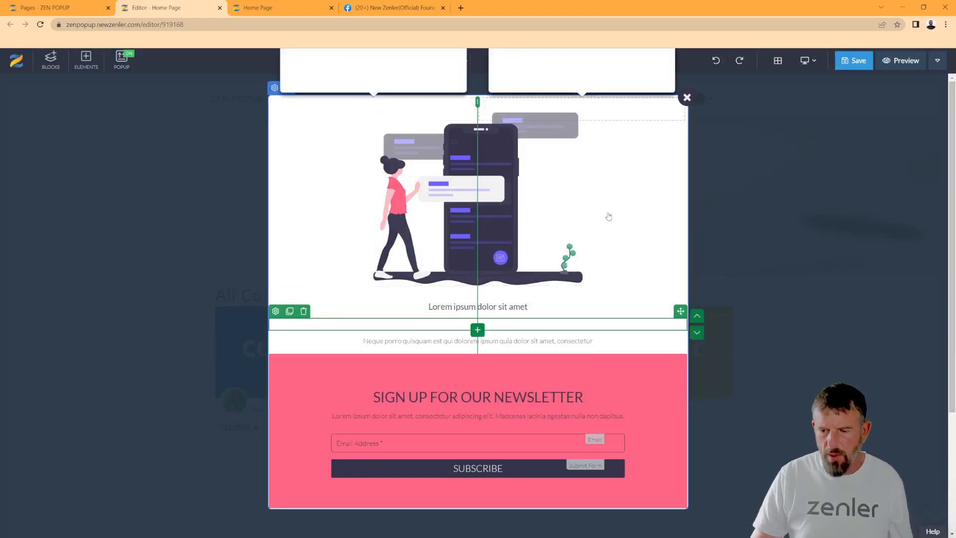
pyautogui.click(411, 196)
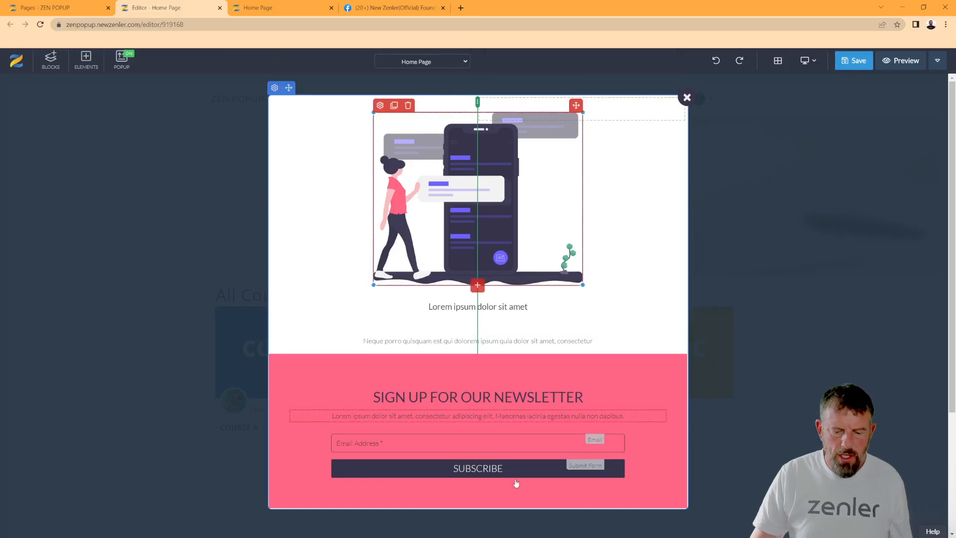
pyautogui.click(461, 392)
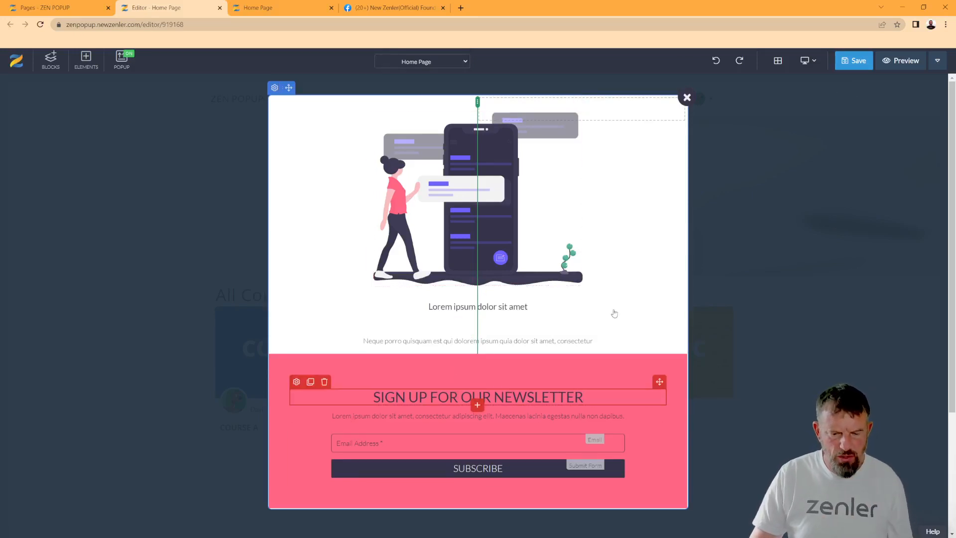
# Close the popup's editing view and switch to the New Zenler Facebook group post about switching between English and French sites
pyautogui.press('Escape')
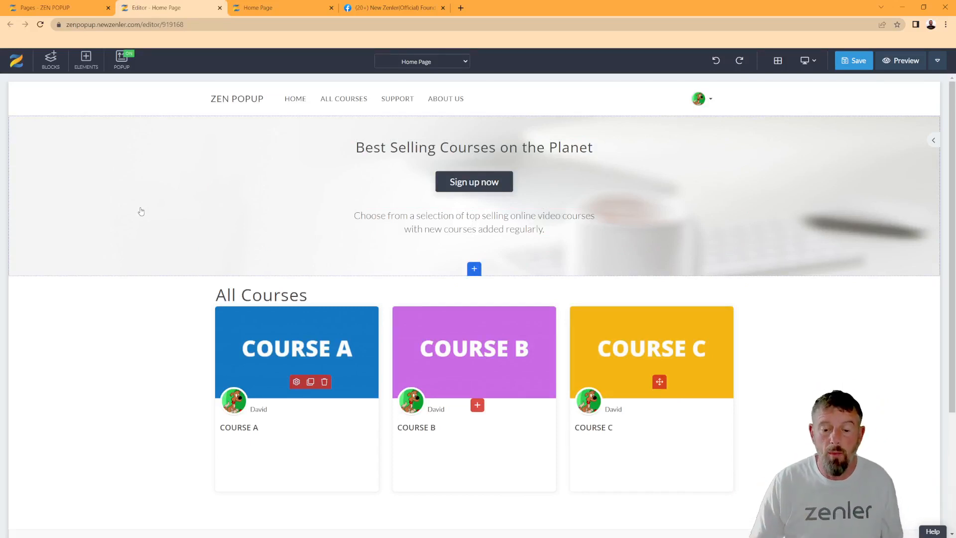
pyautogui.click(159, 381)
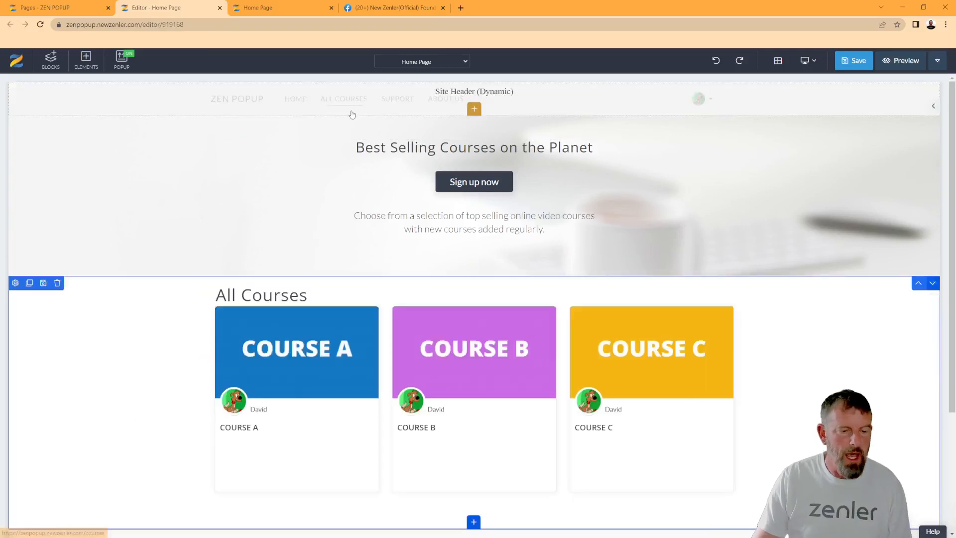
pyautogui.click(67, 8)
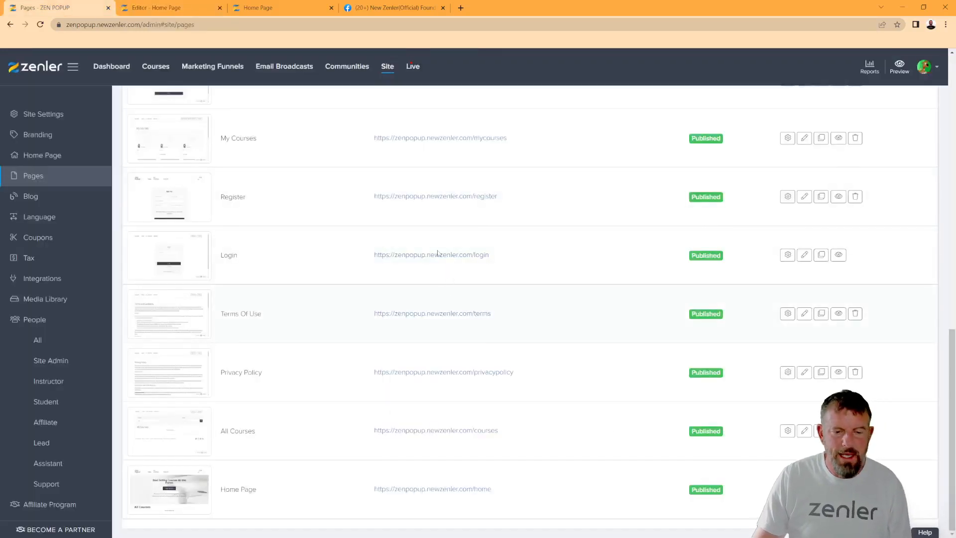
pyautogui.click(380, 8)
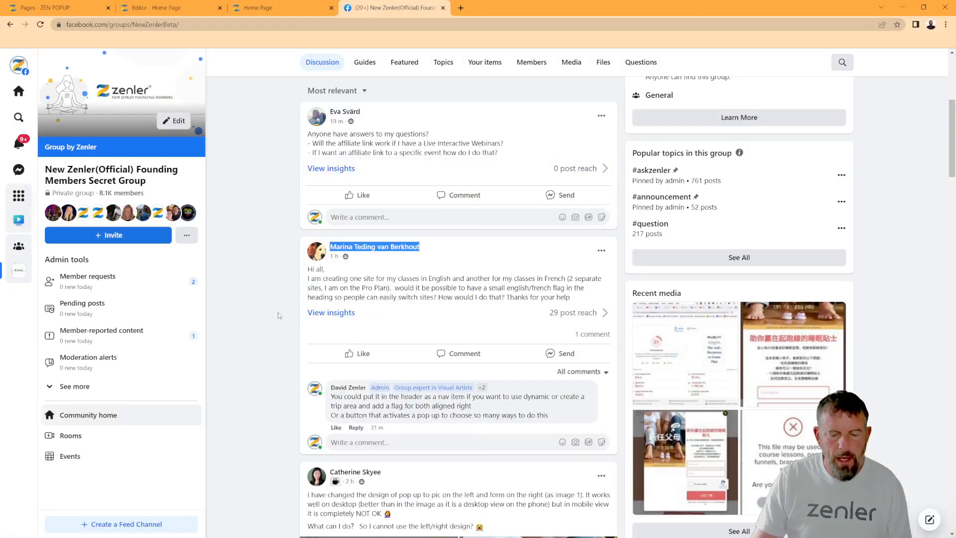